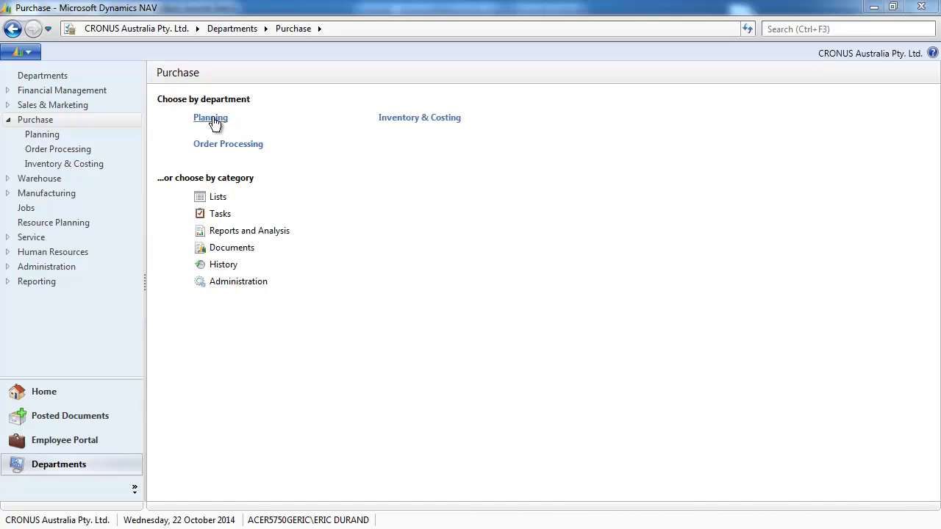
# - Open the purchase planning requisition worksheet and calculate the plan for item MULTIPLEREPLENISHMEN
pyautogui.click(213, 120)
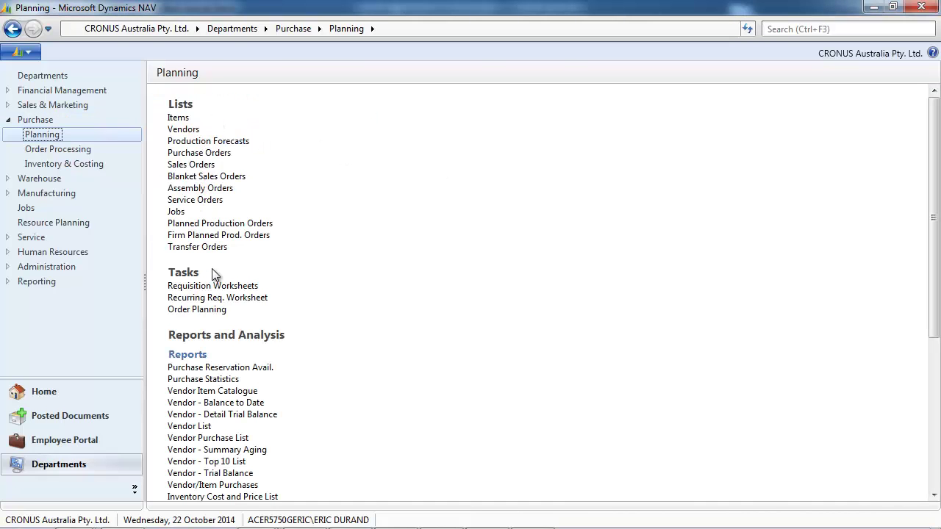
pyautogui.click(231, 287)
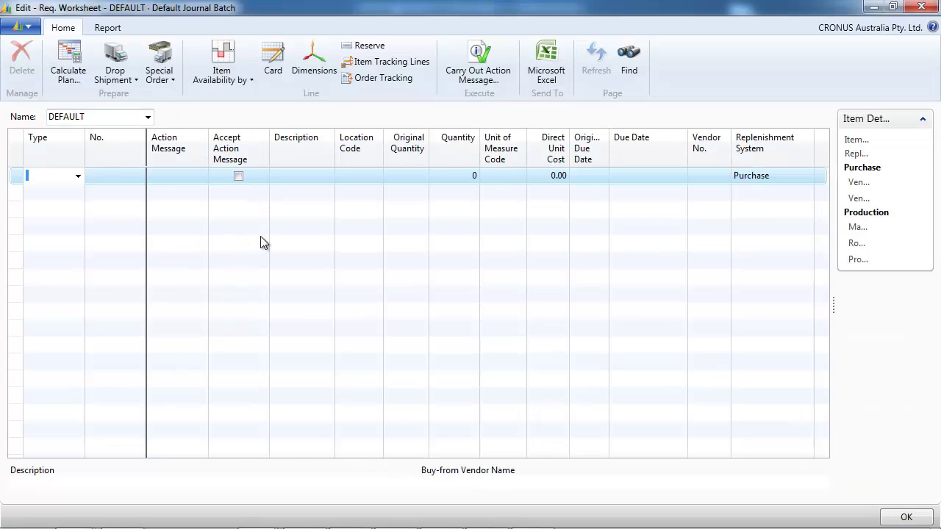
pyautogui.click(78, 85)
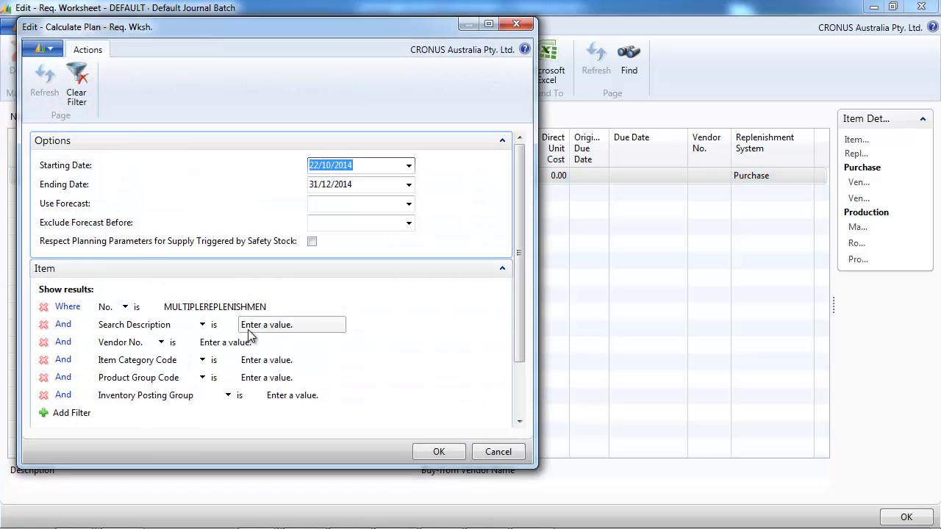
pyautogui.moveTo(520, 300); pyautogui.dragTo(516, 362)
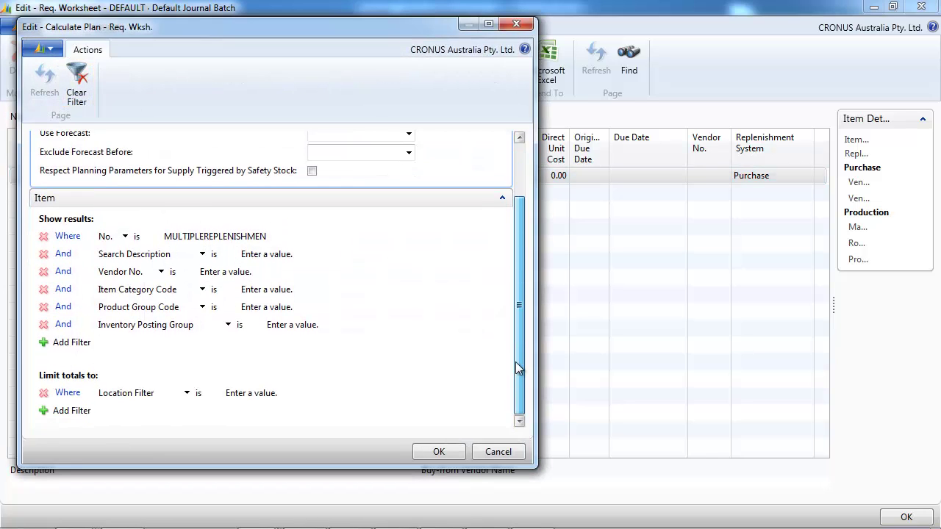
pyautogui.click(448, 457)
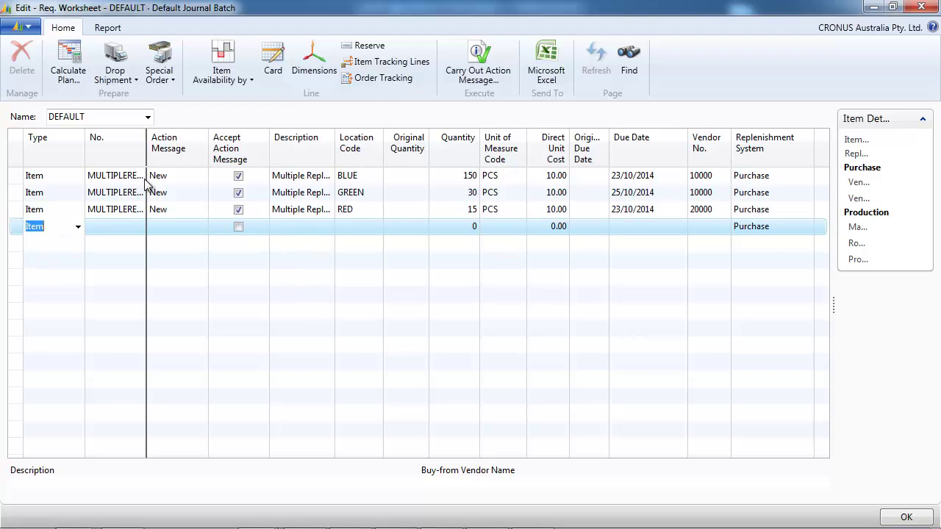
# - Check the replenishment and planning settings on the BLUE line's stockkeeping unit card, and return to the worksheet
pyautogui.click(118, 178)
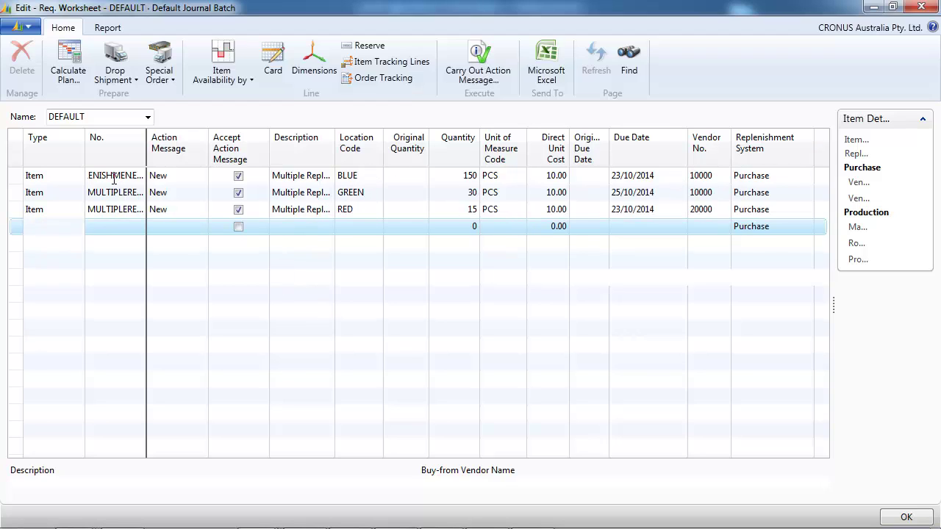
pyautogui.click(281, 60)
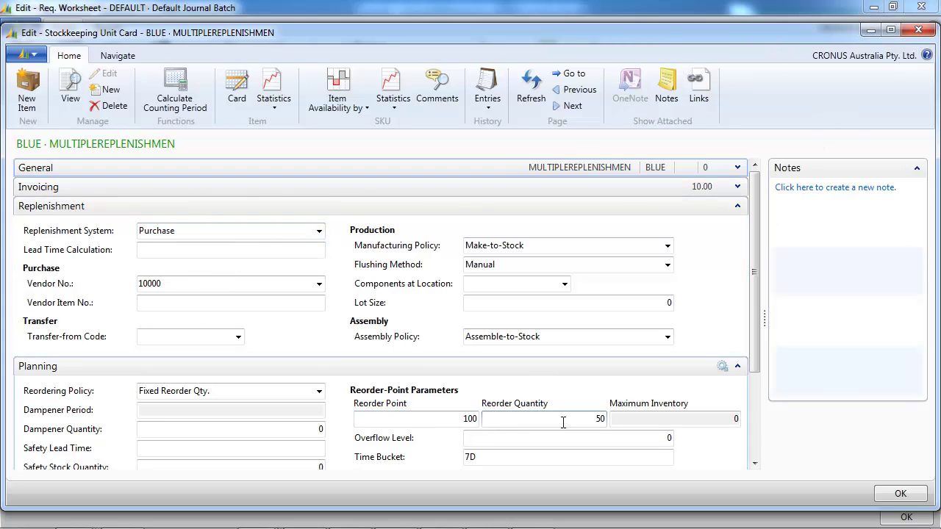
pyautogui.click(918, 30)
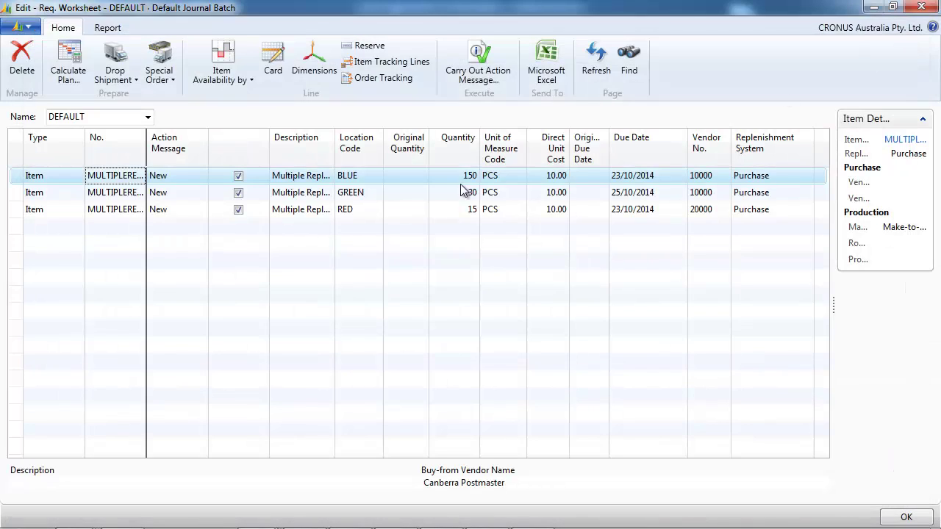
# - Open the stockkeeping unit card of the RED worksheet line and clear its vendor number
pyautogui.click(397, 211)
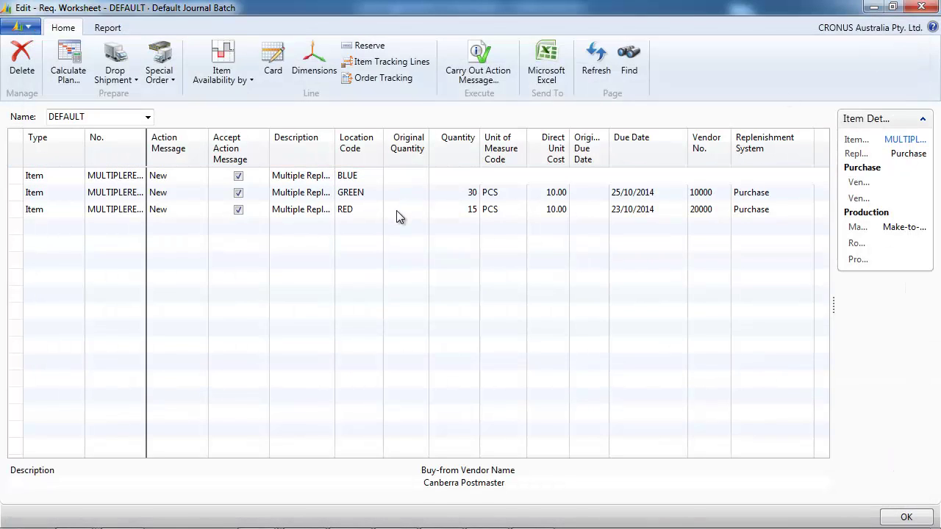
pyautogui.click(273, 65)
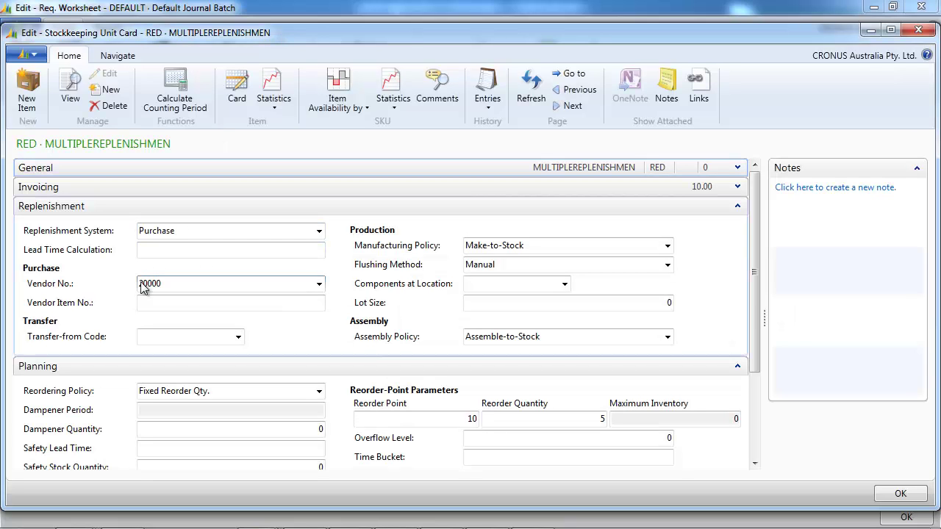
pyautogui.click(237, 306)
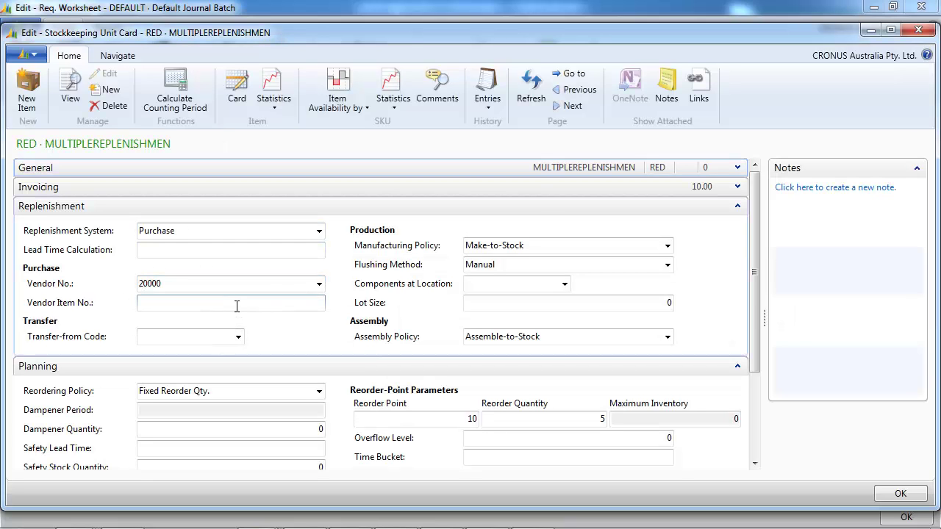
pyautogui.click(319, 230)
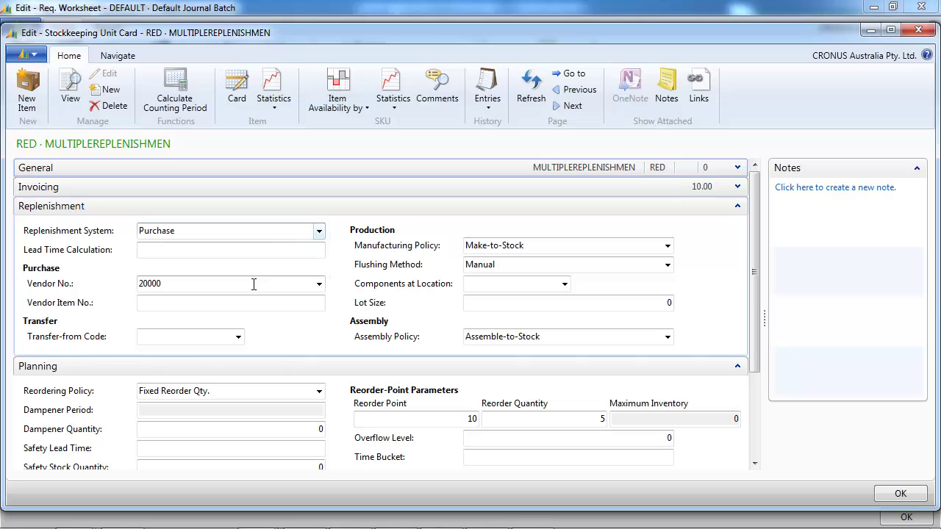
pyautogui.moveTo(254, 285); pyautogui.dragTo(138, 284)
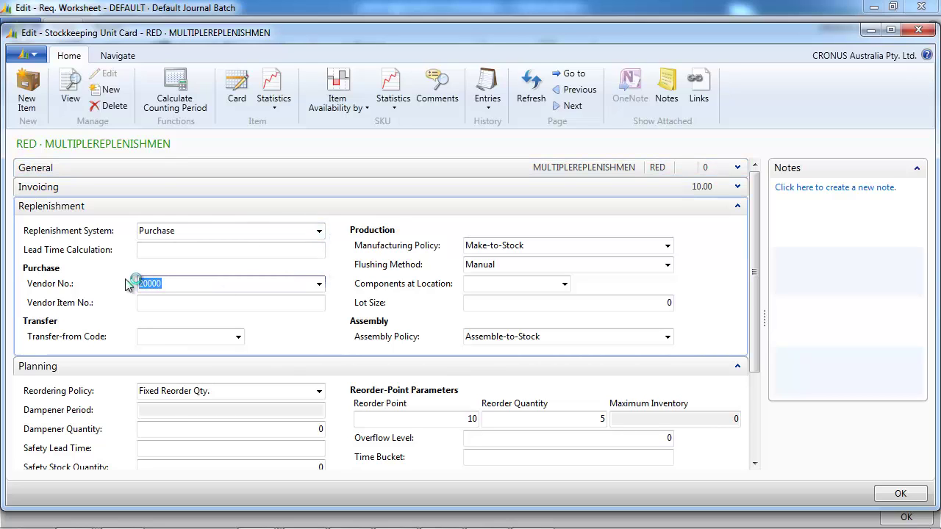
pyautogui.press('Delete')
pyautogui.press('Tab')
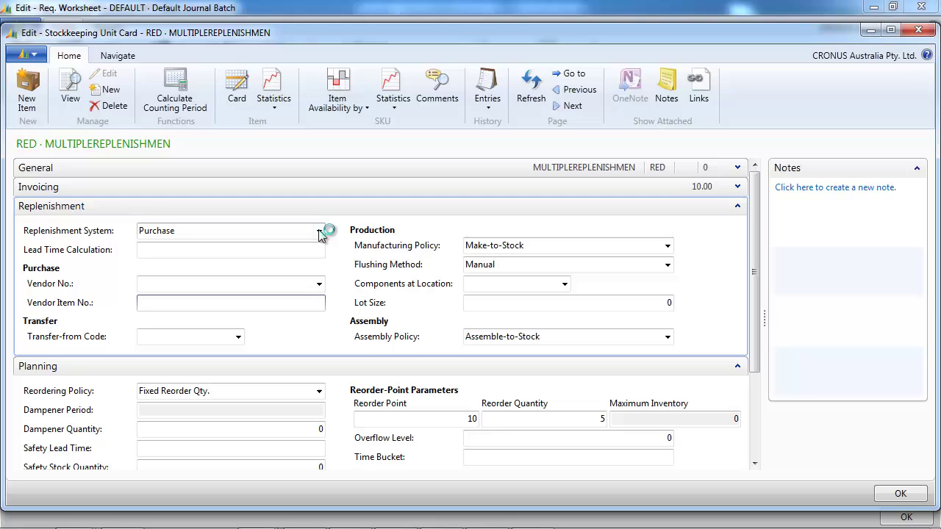
# - Set the RED stockkeeping unit's replenishment system to Transfer with transfer-from code BLUE, and close the card
pyautogui.click(321, 233)
pyautogui.click(181, 281)
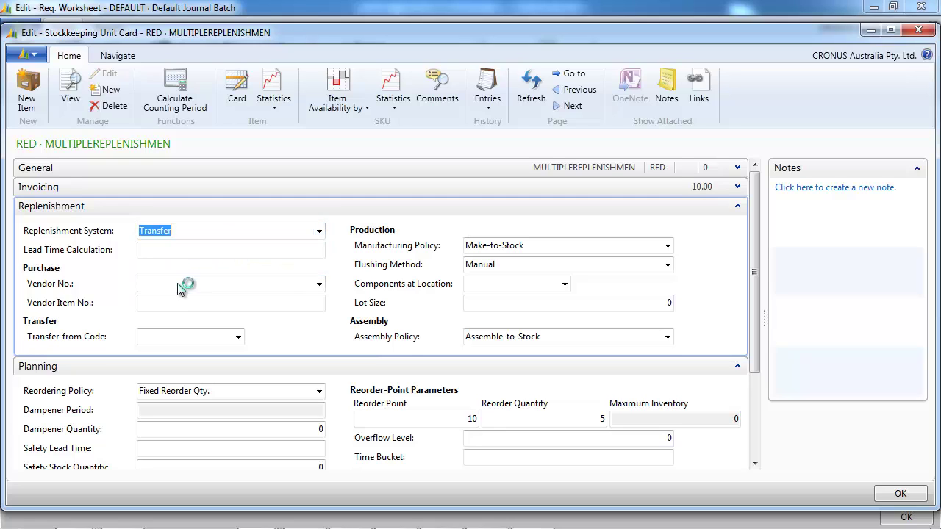
pyautogui.click(165, 336)
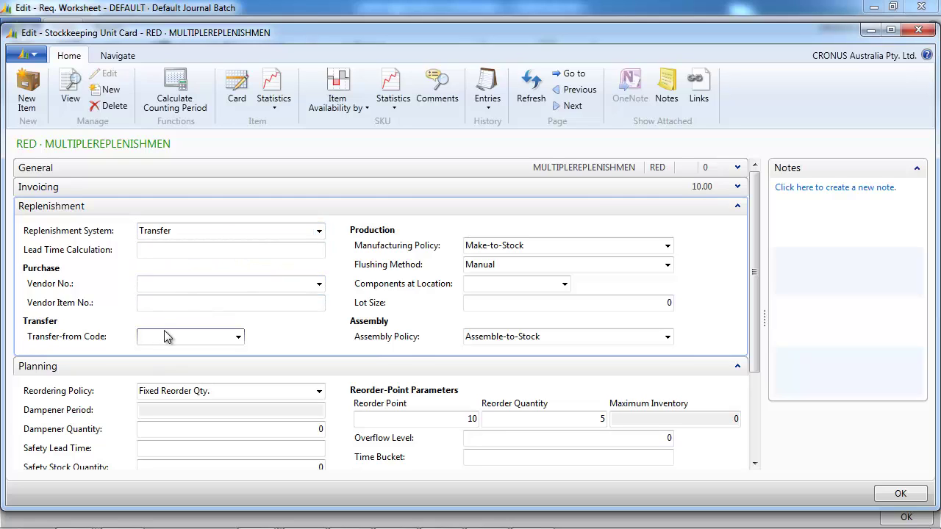
pyautogui.write('blue')
pyautogui.press('Tab')
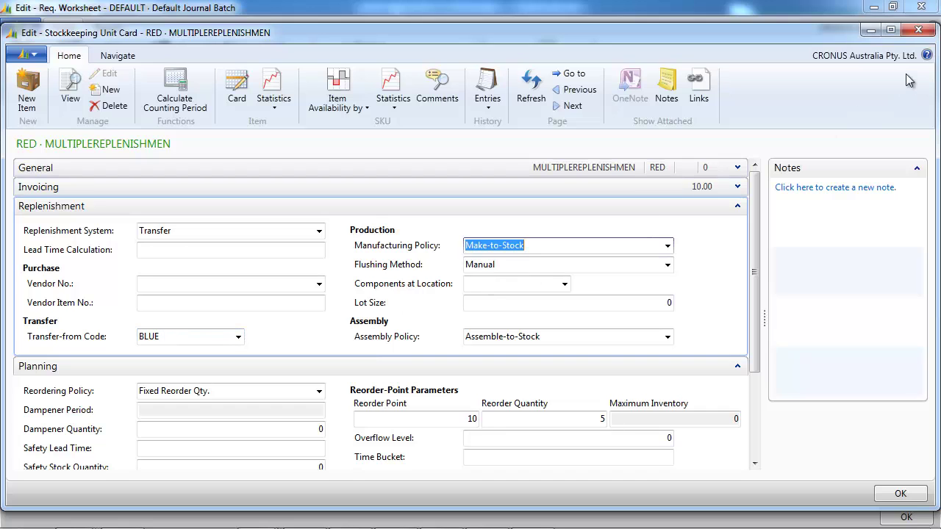
pyautogui.click(918, 29)
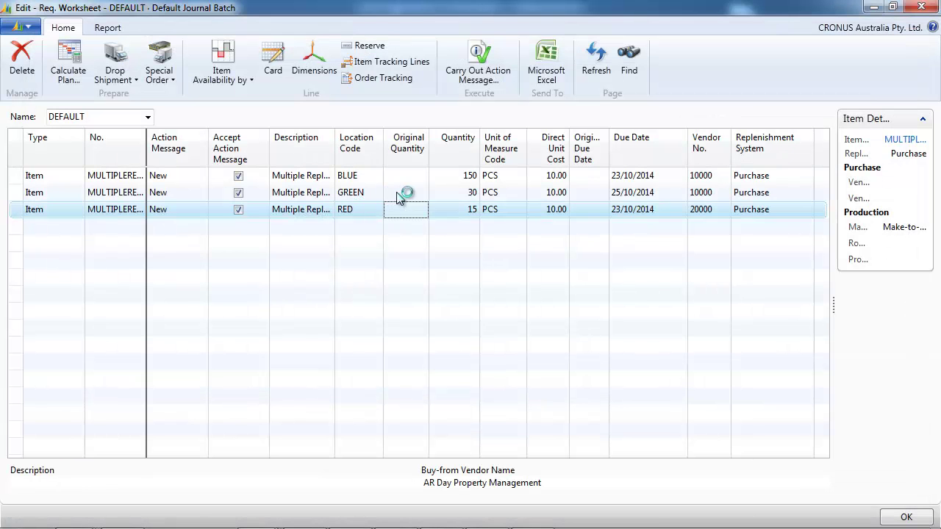
# - Open the stockkeeping unit card of the GREEN worksheet line and clear its vendor number
pyautogui.click(400, 195)
pyautogui.click(273, 59)
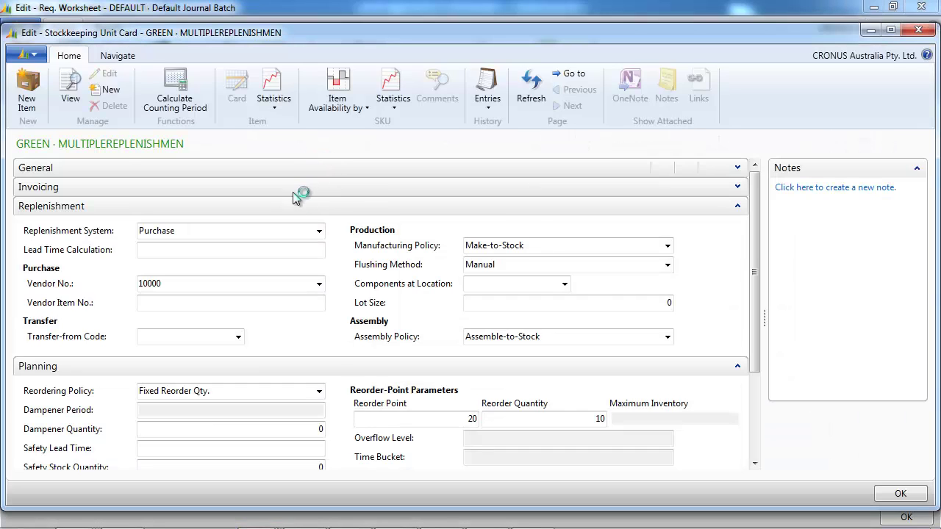
pyautogui.click(279, 283)
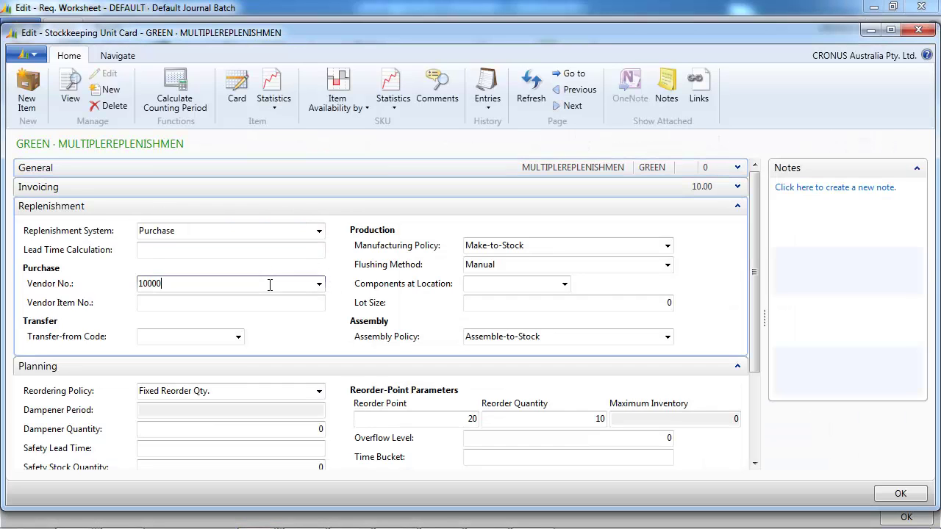
pyautogui.moveTo(161, 284); pyautogui.dragTo(139, 287)
pyautogui.press('Delete')
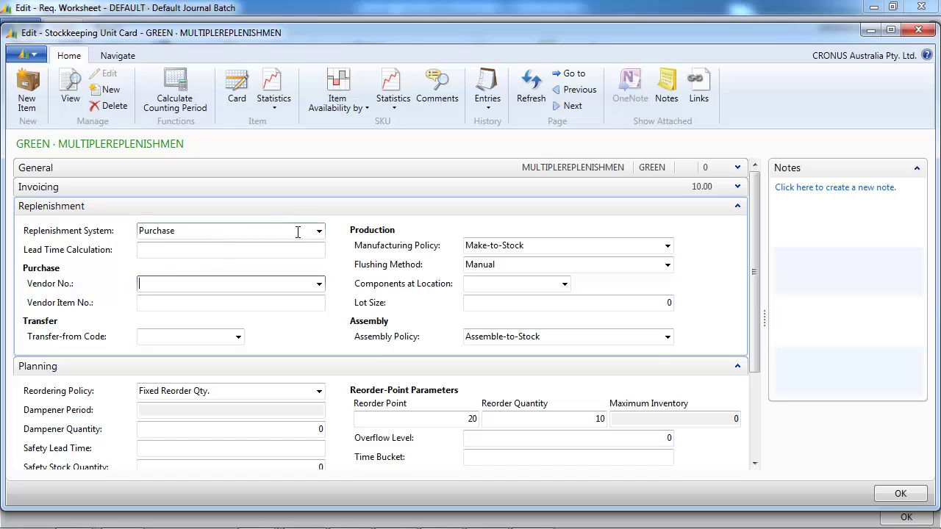
# - Set the GREEN stockkeeping unit's replenishment system to Transfer with transfer-from code BLUE, and close the card
pyautogui.click(319, 231)
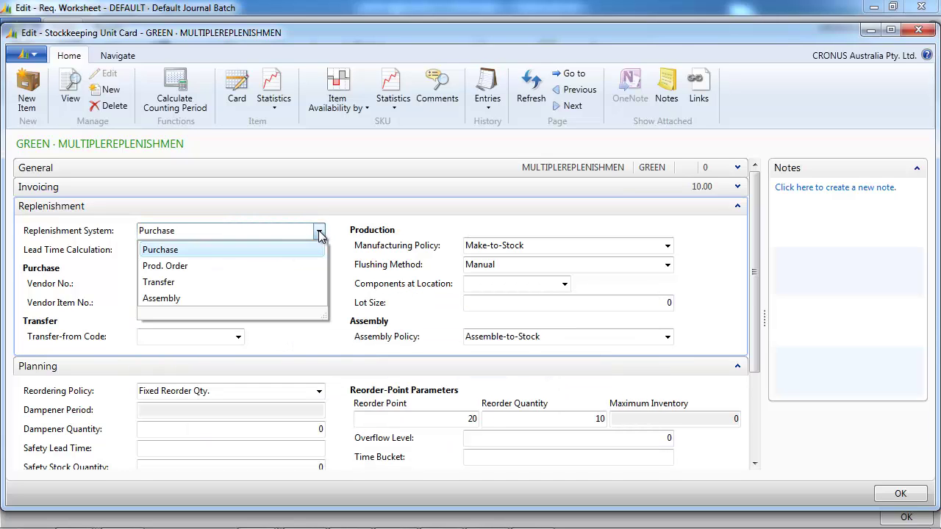
pyautogui.click(171, 282)
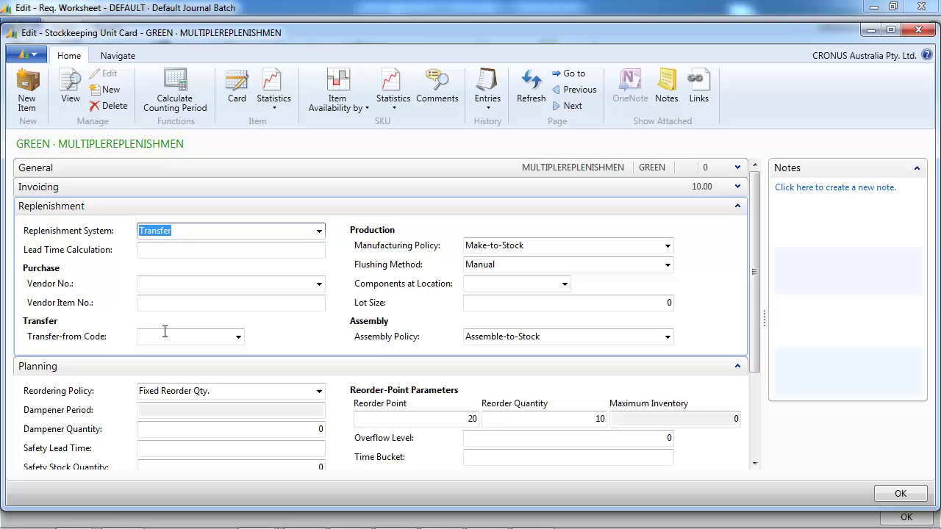
pyautogui.click(165, 336)
pyautogui.write('blue')
pyautogui.press('Tab')
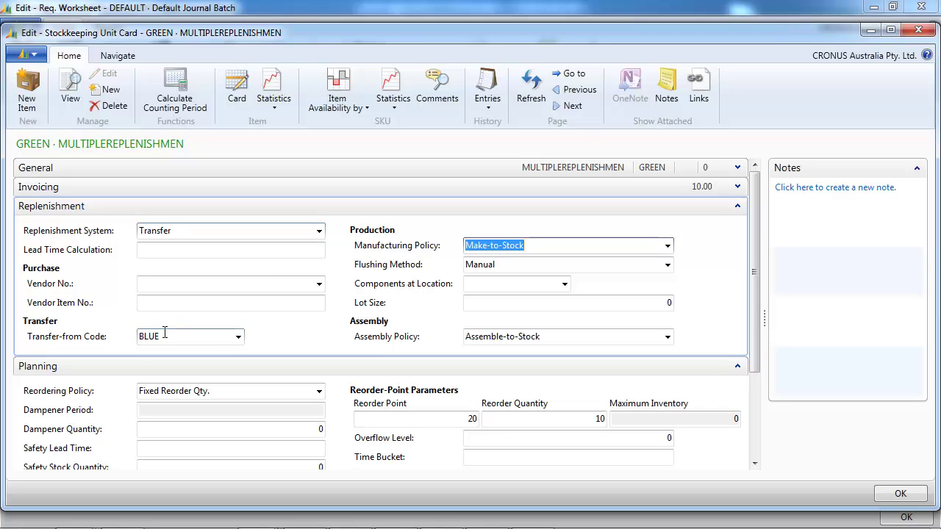
pyautogui.click(917, 31)
# - Delete the BLUE, GREEN and RED planning lines from the requisition worksheet
pyautogui.moveTo(22, 180); pyautogui.dragTo(28, 214)
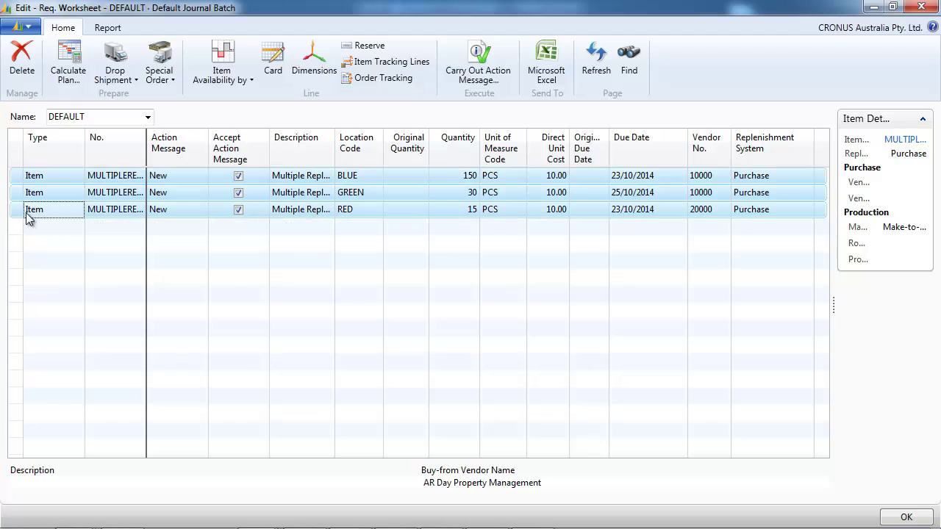
pyautogui.rightClick(45, 199)
pyautogui.click(100, 344)
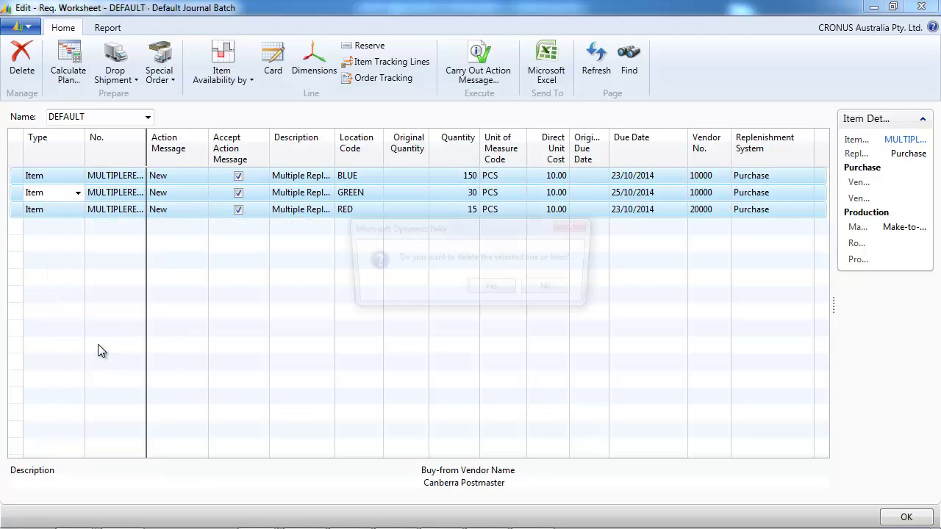
pyautogui.click(490, 291)
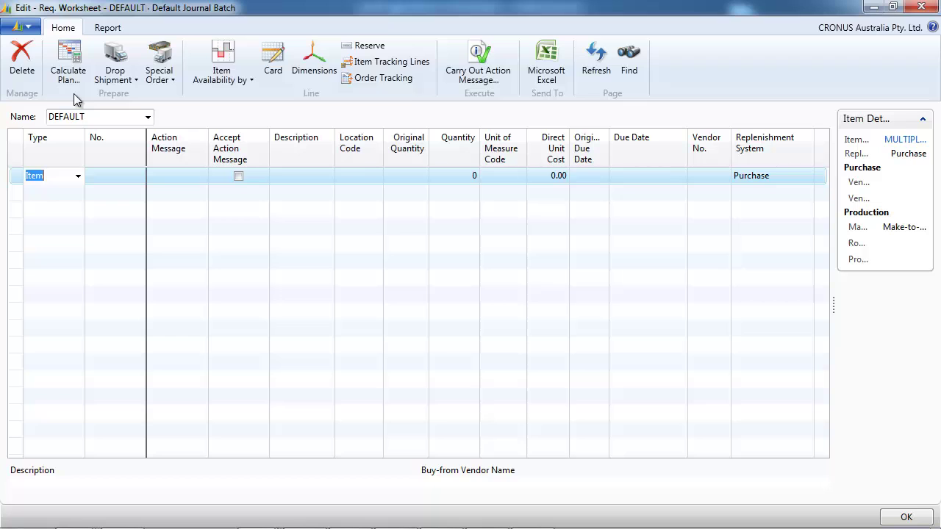
# - Recalculate the requisition worksheet plan for item MULTIPLEREPLENISHMEN using the existing dates and filters
pyautogui.click(70, 68)
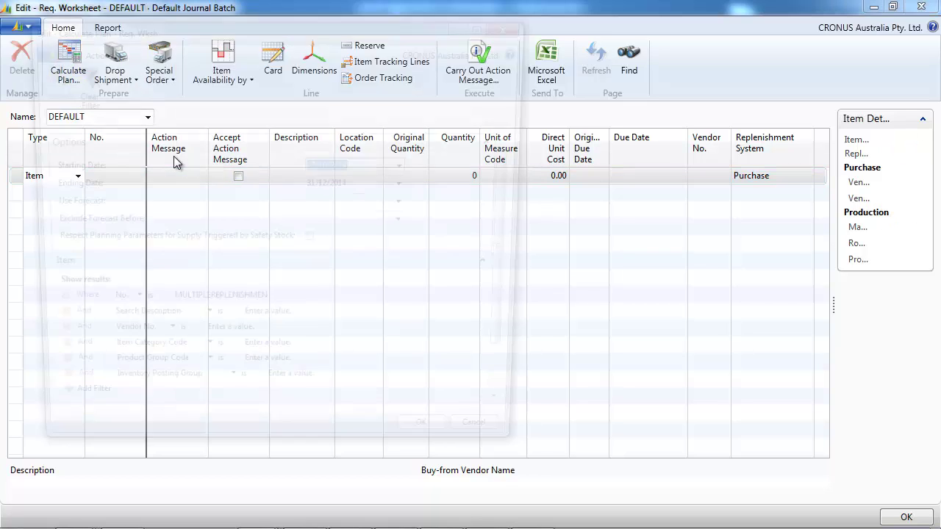
pyautogui.moveTo(515, 254); pyautogui.dragTo(521, 320)
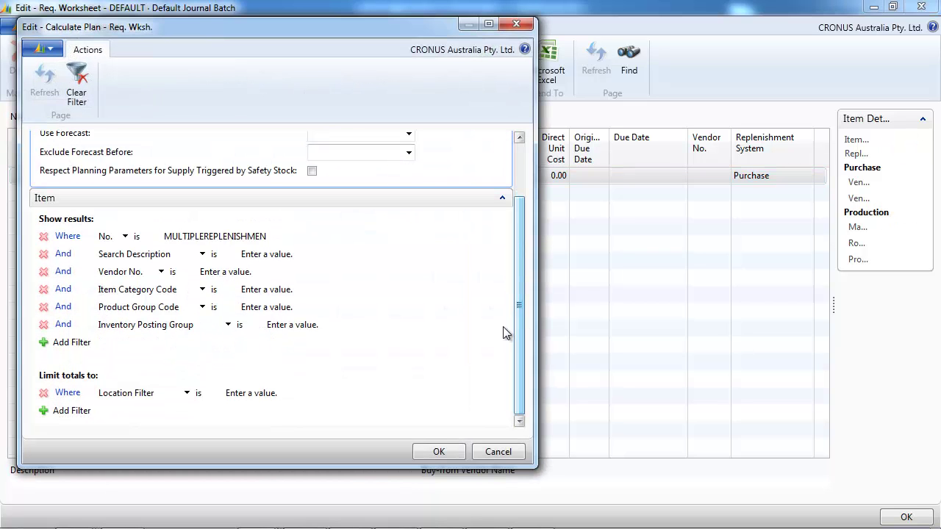
pyautogui.click(440, 452)
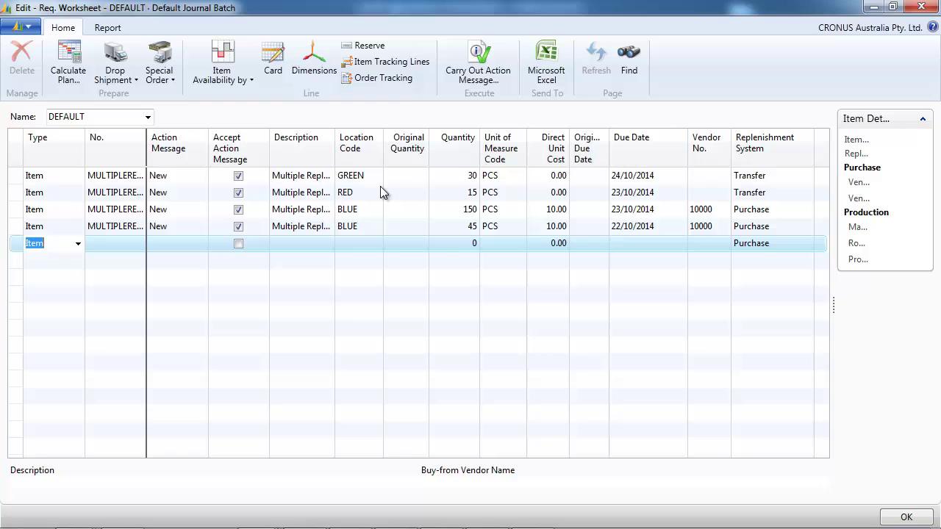
# - Review the recalculated GREEN, RED and BLUE lines, and open the RED line's stockkeeping unit card to check its transfer settings
pyautogui.click(443, 174)
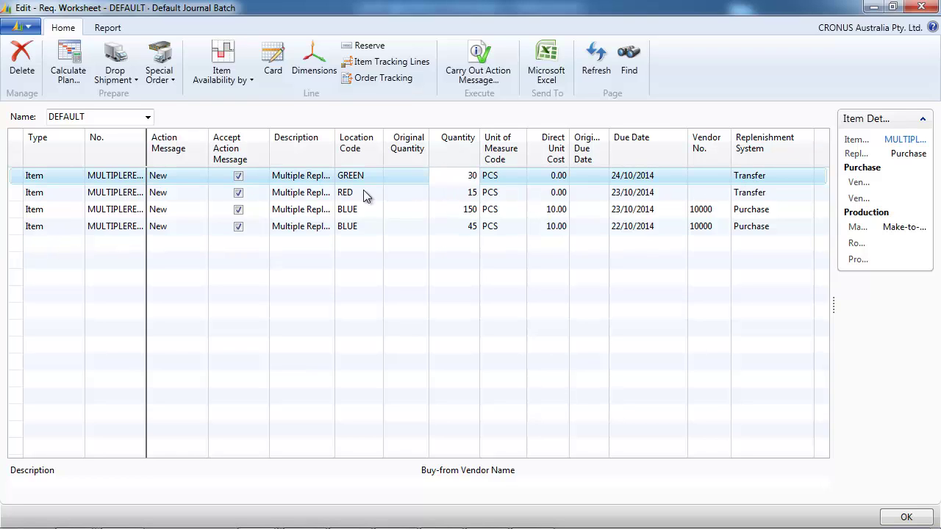
pyautogui.click(406, 192)
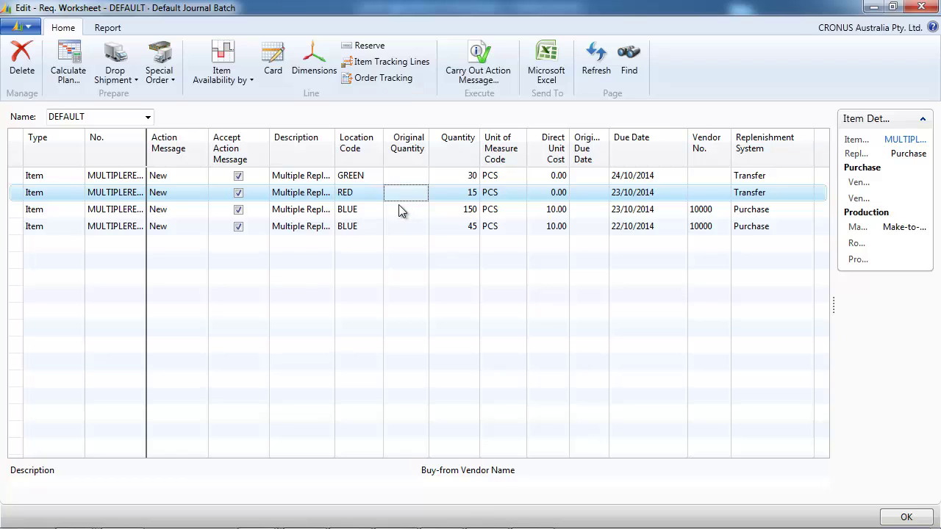
pyautogui.click(405, 211)
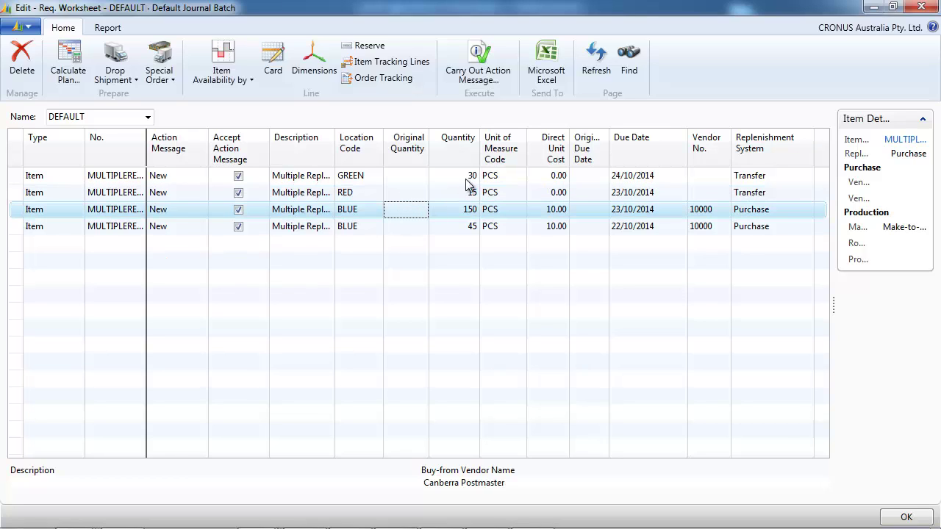
pyautogui.click(411, 193)
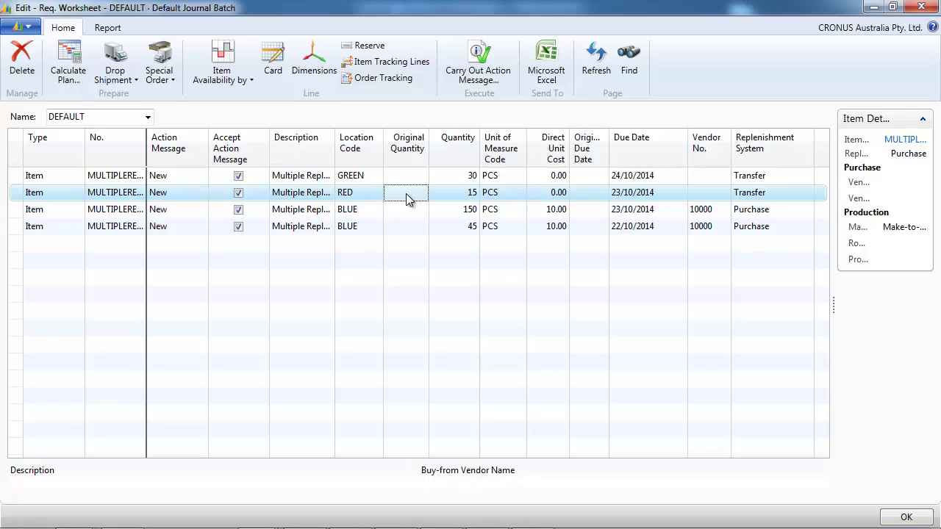
pyautogui.click(274, 69)
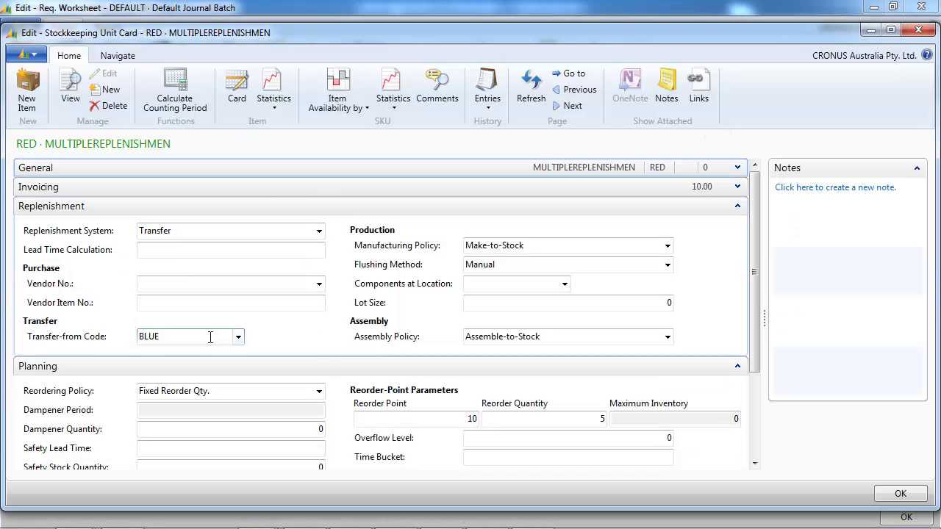
# - Set the RED stockkeeping unit's transfer-from code to GREEN, and close the card
pyautogui.click(210, 337)
pyautogui.write('gre')
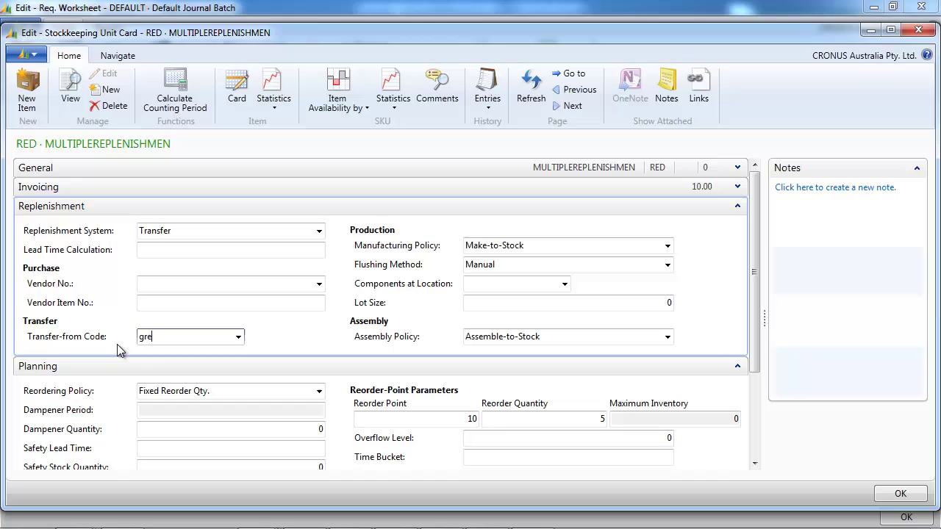
pyautogui.write('en')
pyautogui.press('Tab')
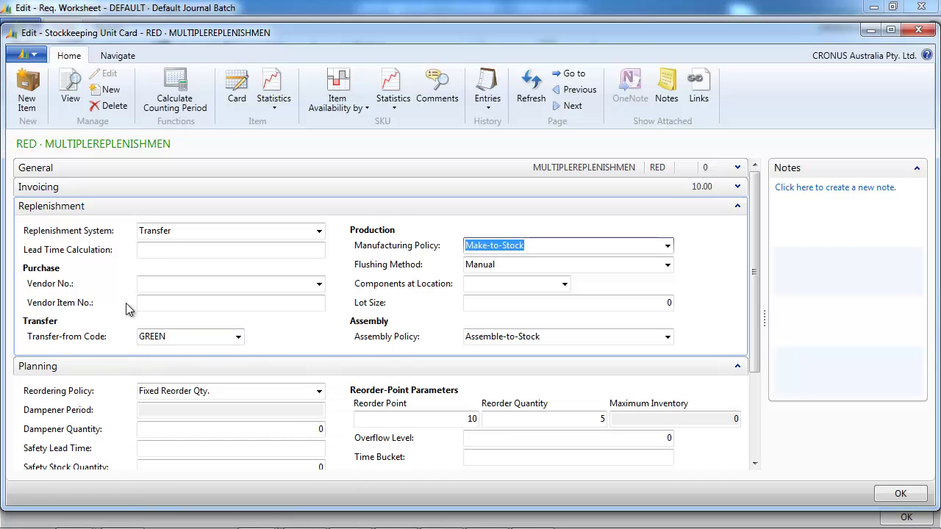
pyautogui.click(918, 29)
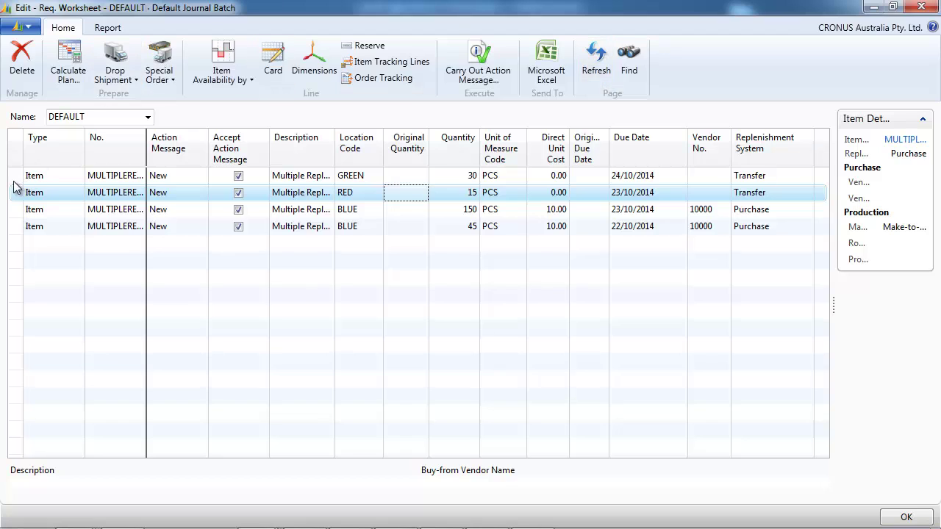
# - Delete all GREEN, RED and BLUE planning lines and recalculate the requisition worksheet plan for item MULTIPLEREPLENISHMEN with the existing dates
pyautogui.moveTo(16, 182); pyautogui.dragTo(21, 231)
pyautogui.rightClick(42, 194)
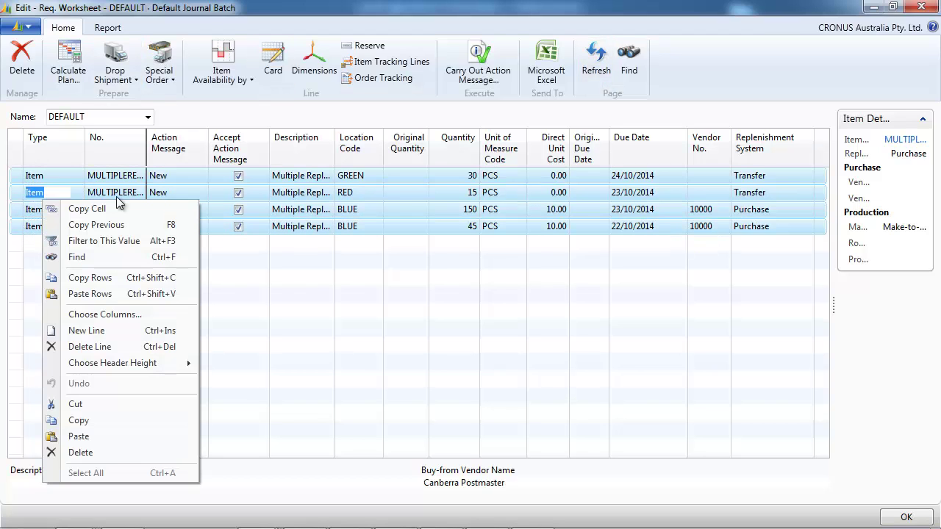
pyautogui.click(99, 347)
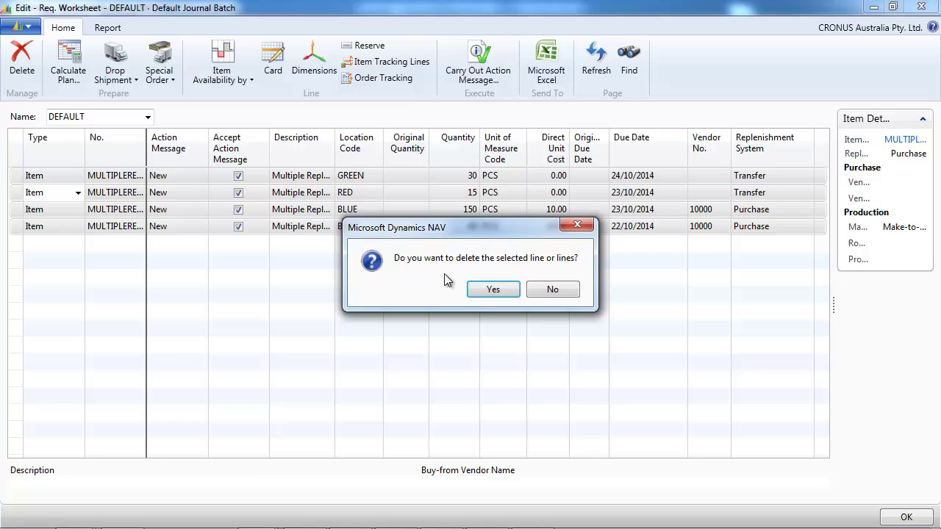
pyautogui.click(485, 292)
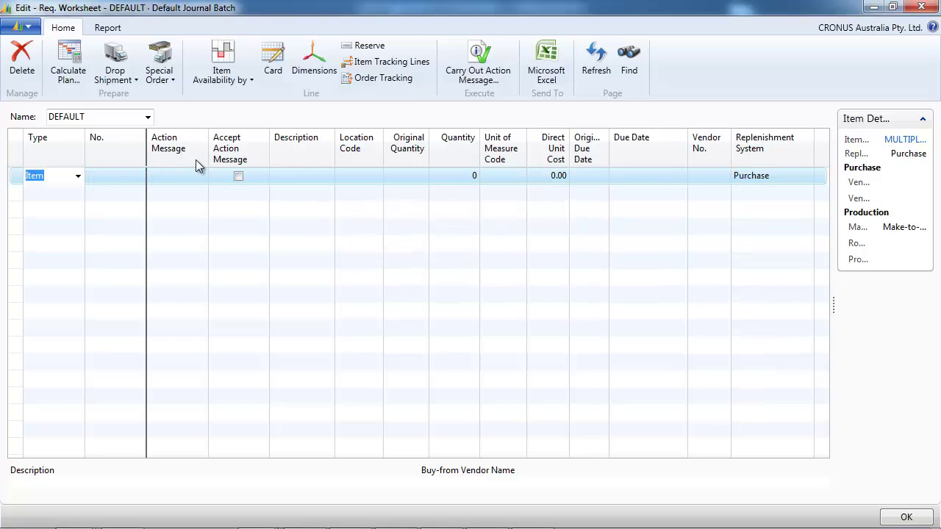
pyautogui.click(70, 73)
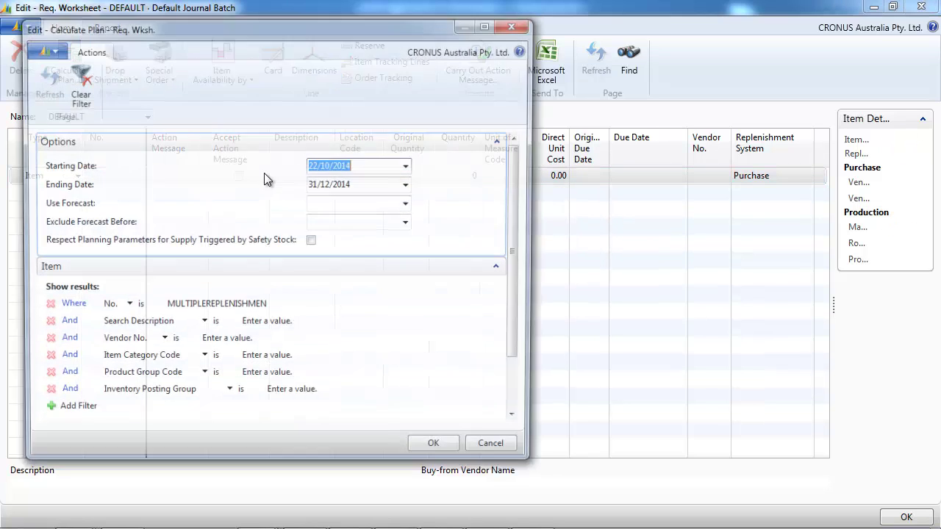
pyautogui.click(439, 447)
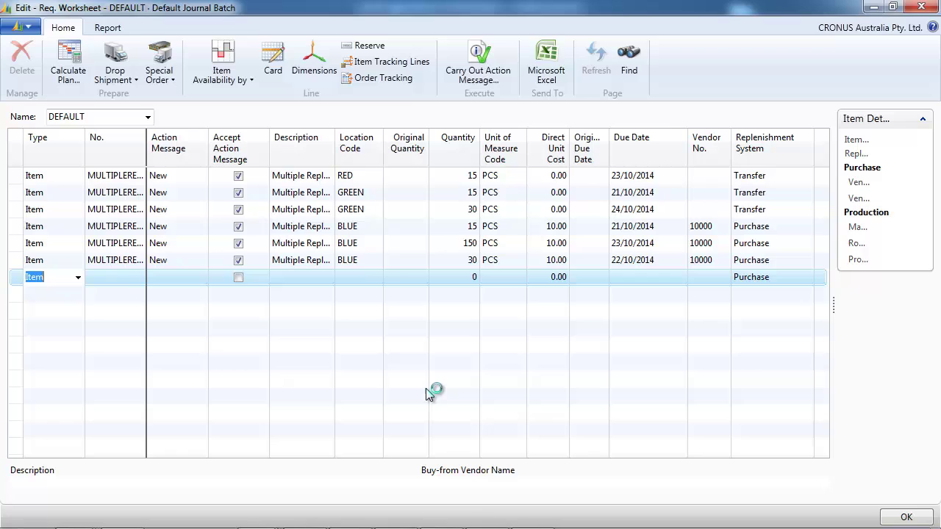
# - Compare the recalculated RED, GREEN and BLUE lines, tracing how each transfer line's quantity is supplied by another location
pyautogui.click(24, 176)
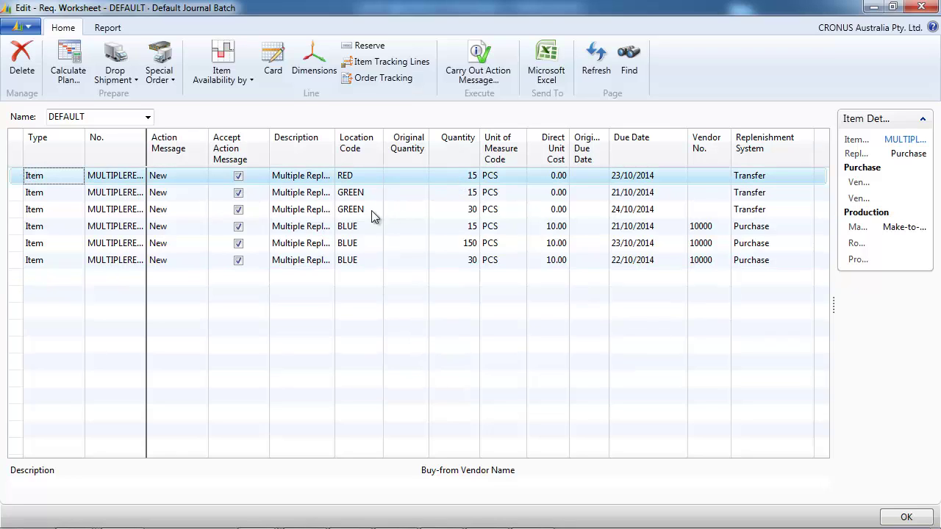
pyautogui.keyDown('ctrl'); pyautogui.click(20, 211); pyautogui.keyUp('ctrl')
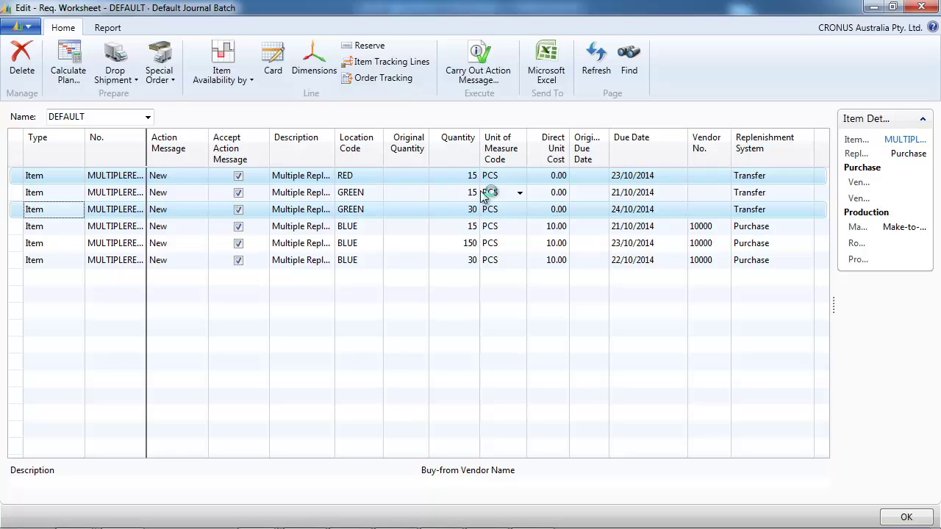
pyautogui.keyDown('ctrl'); pyautogui.click(19, 246); pyautogui.keyUp('ctrl')
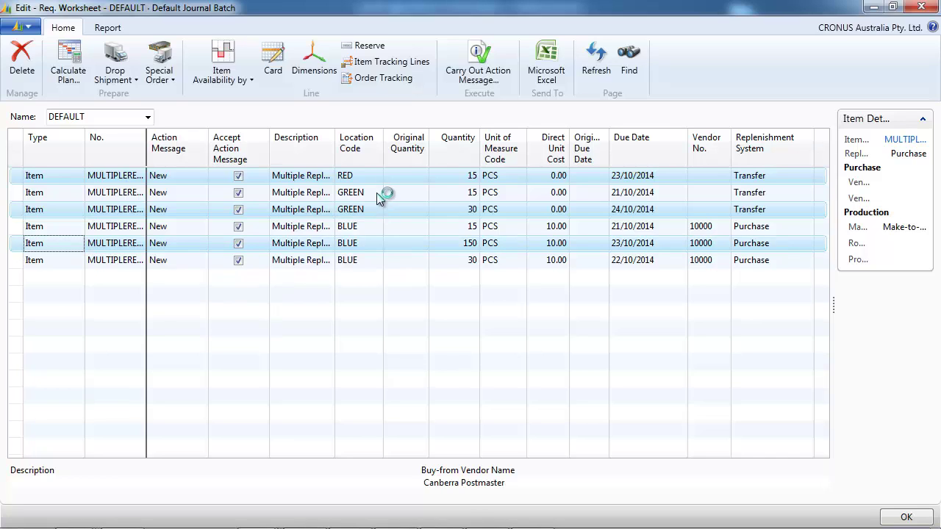
pyautogui.click(401, 194)
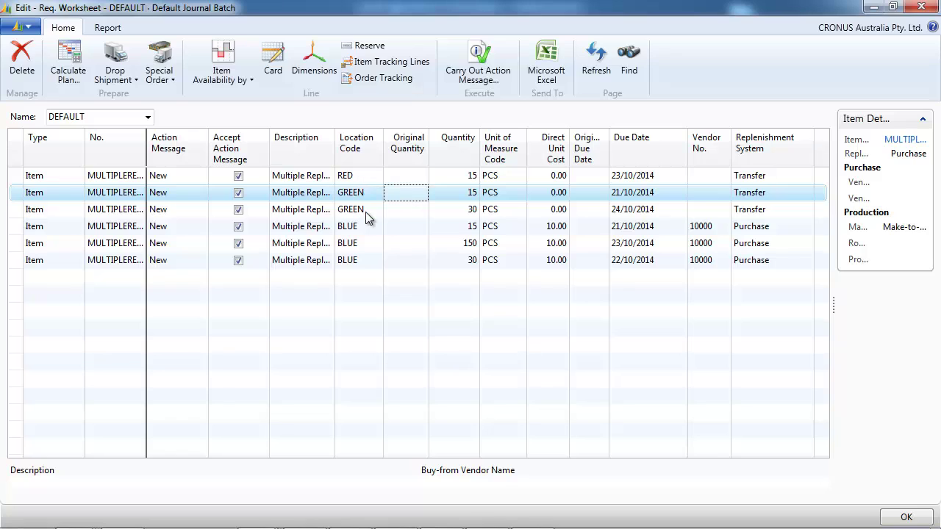
pyautogui.click(409, 225)
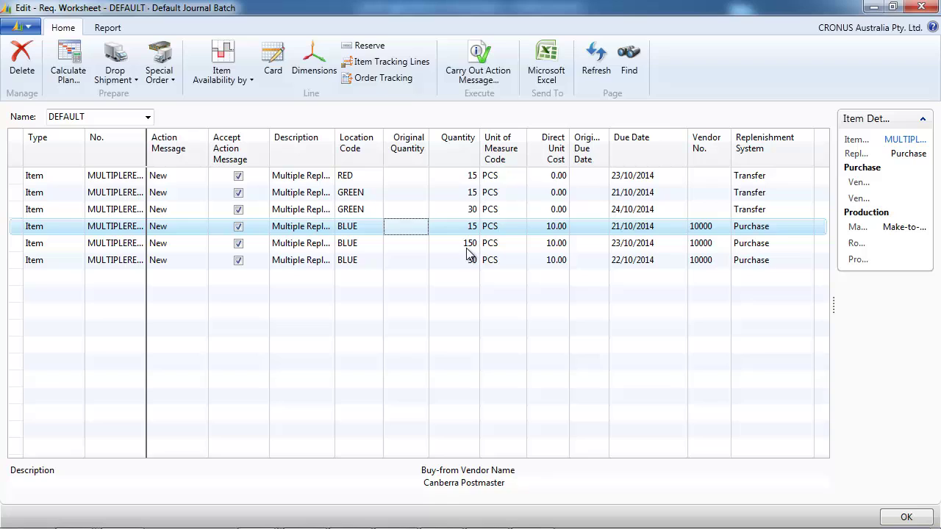
pyautogui.click(415, 259)
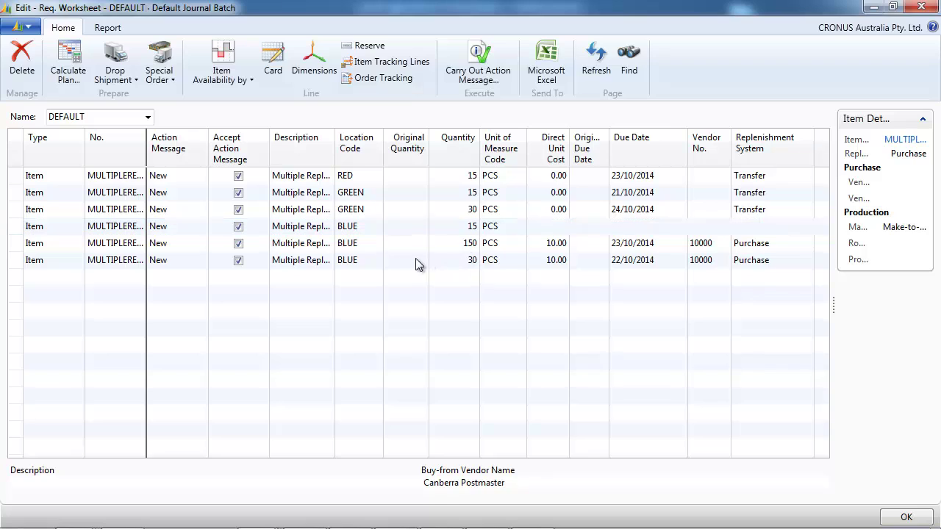
pyautogui.click(415, 209)
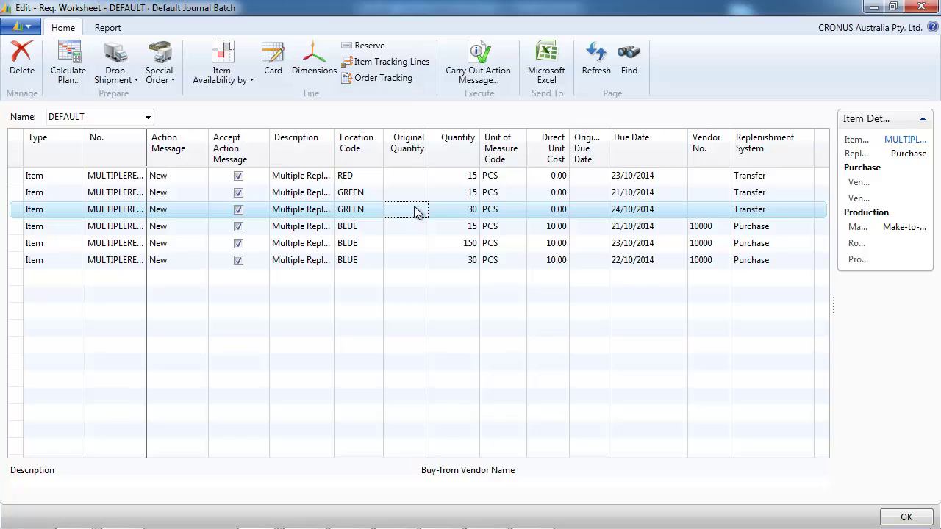
# - Open the GREEN line's stockkeeping unit card and look through the available replenishment systems
pyautogui.click(272, 63)
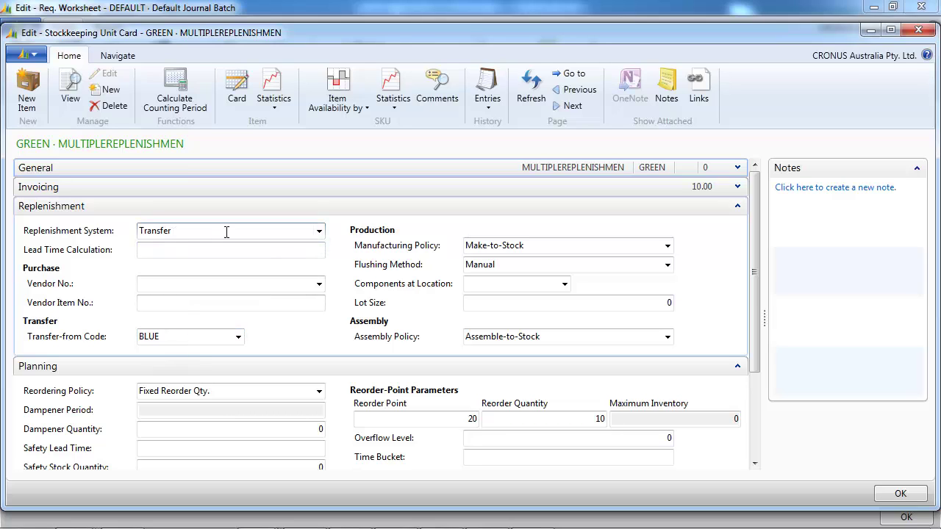
pyautogui.click(319, 232)
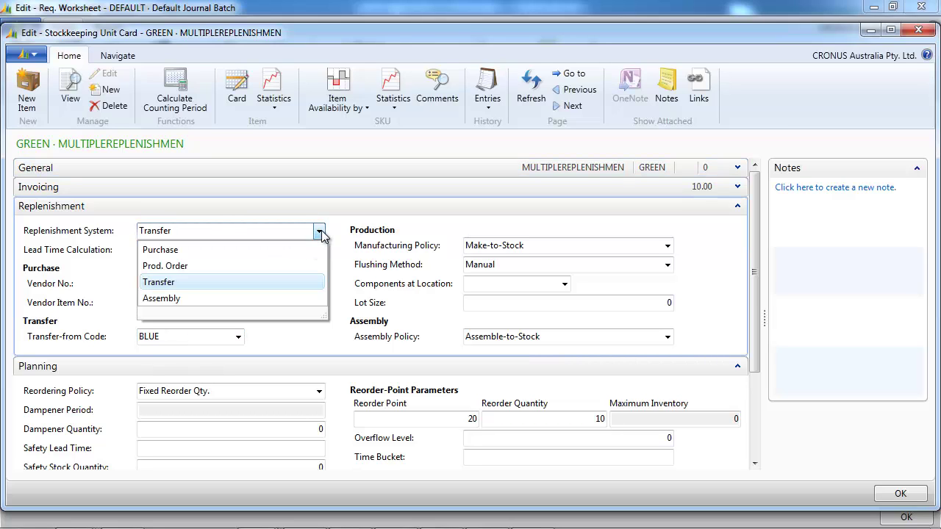
pyautogui.click(319, 232)
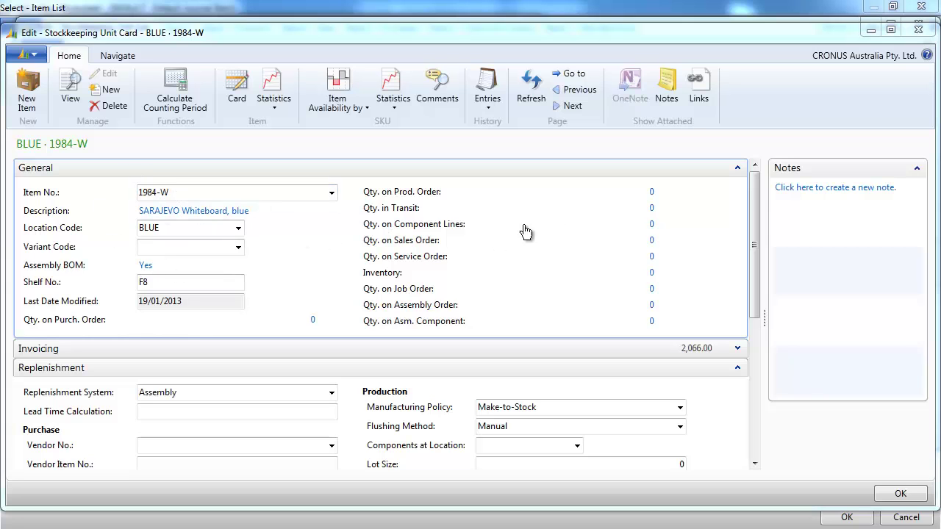
# - Check the replenishment systems offered on item 1984-W's BLUE stockkeeping unit card, and close the card and both lists
pyautogui.click(737, 168)
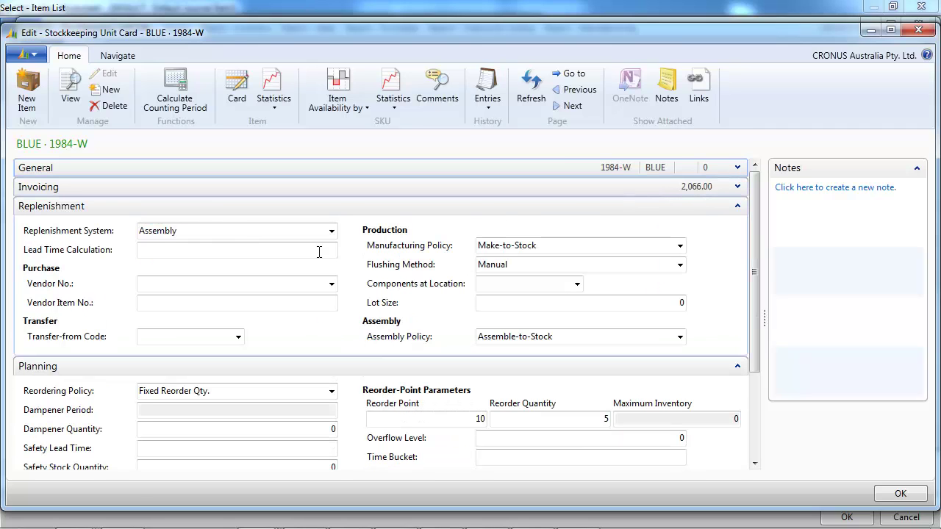
pyautogui.click(332, 233)
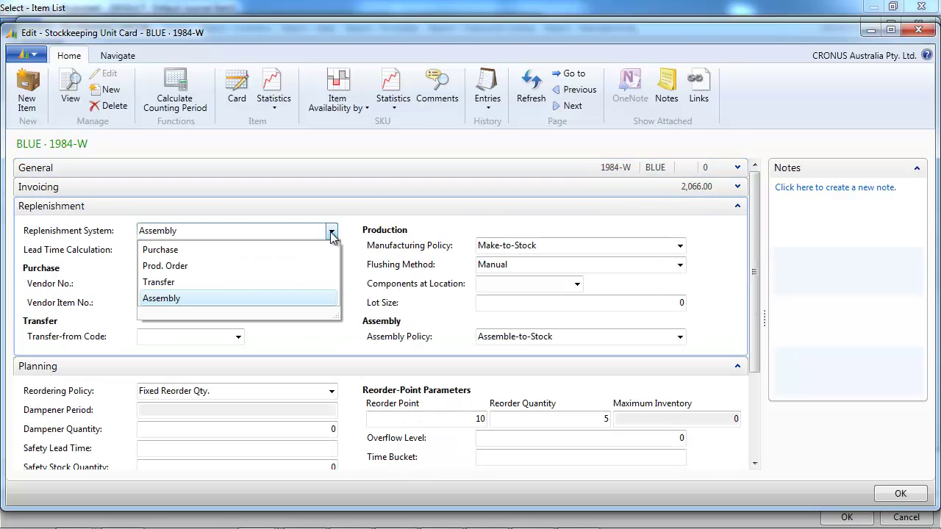
pyautogui.click(332, 232)
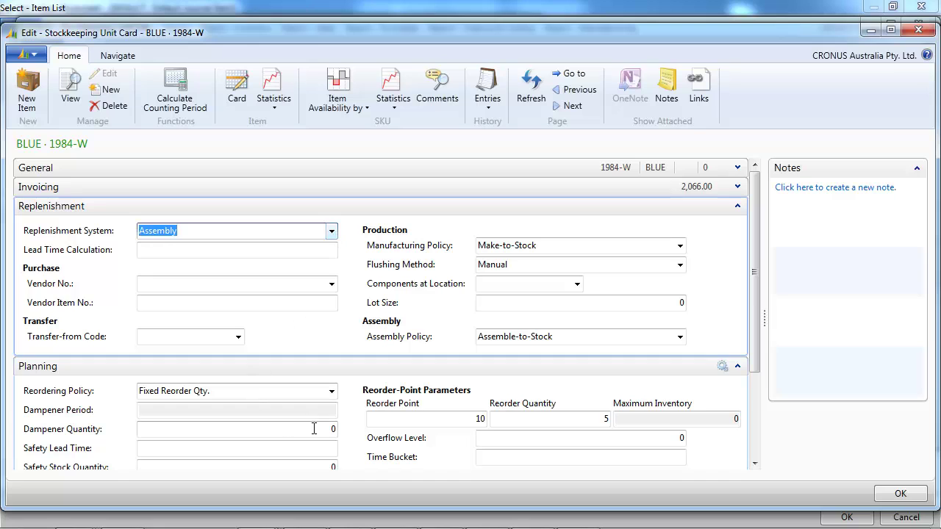
pyautogui.click(919, 30)
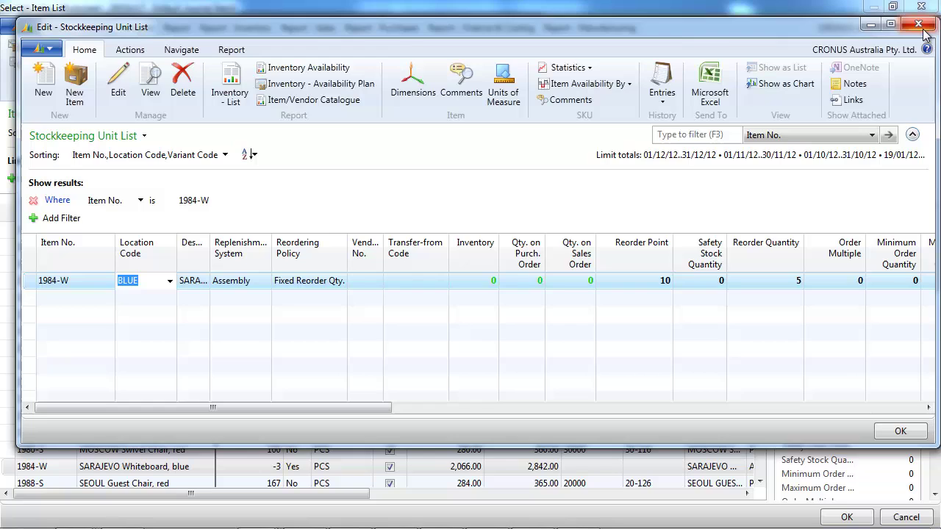
pyautogui.click(920, 28)
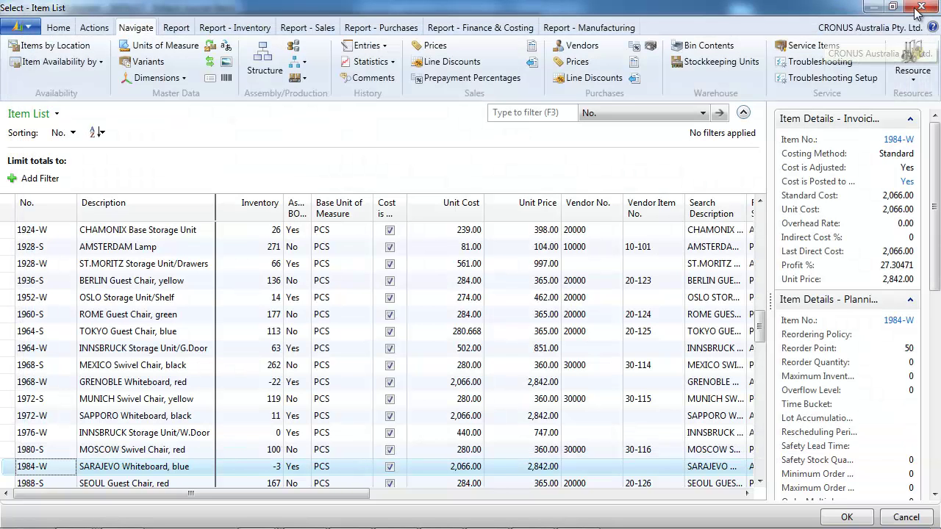
pyautogui.click(921, 7)
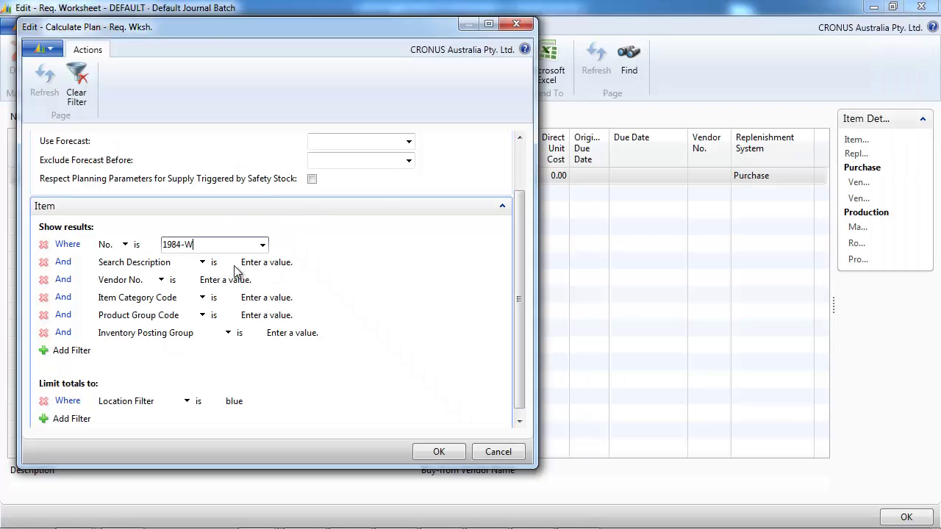
# - Calculate the requisition worksheet plan for item 1984-W with location filter blue, and close the worksheet
pyautogui.moveTo(297, 23); pyautogui.dragTo(565, 30)
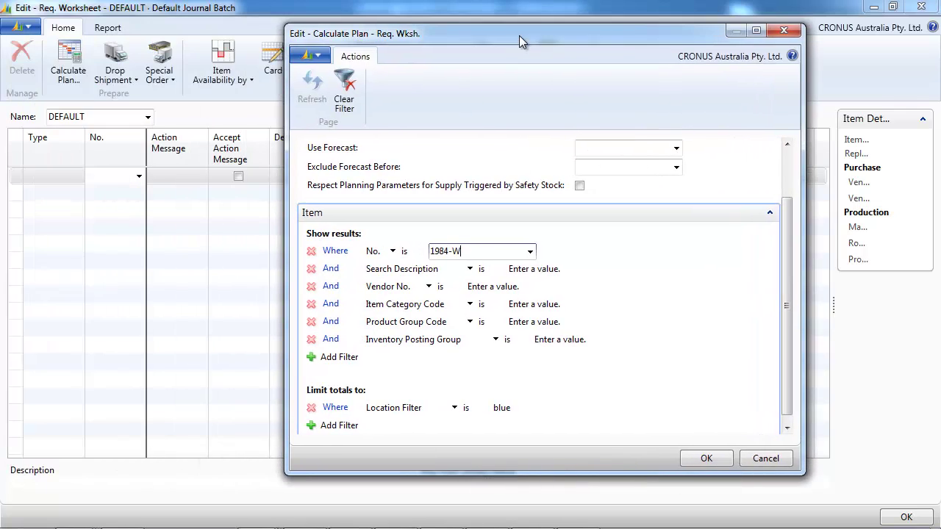
pyautogui.click(585, 150)
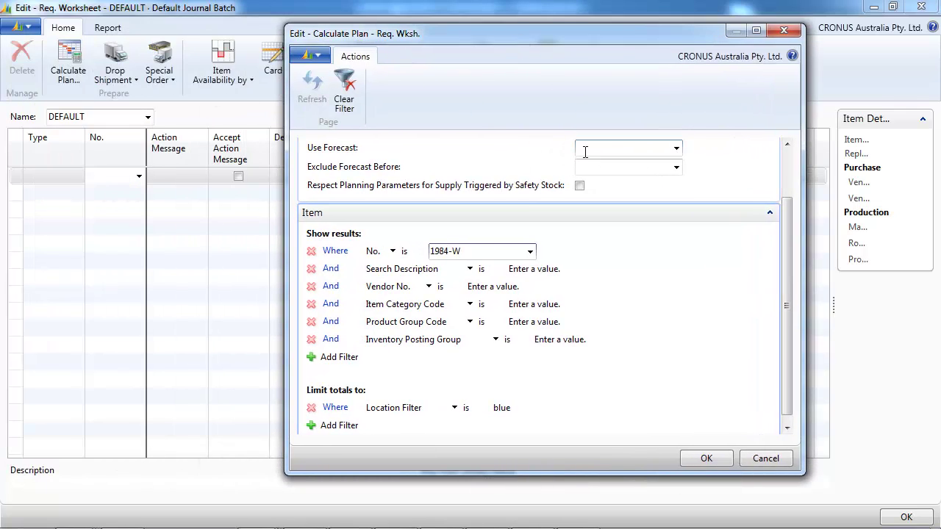
pyautogui.moveTo(787, 209); pyautogui.dragTo(793, 244)
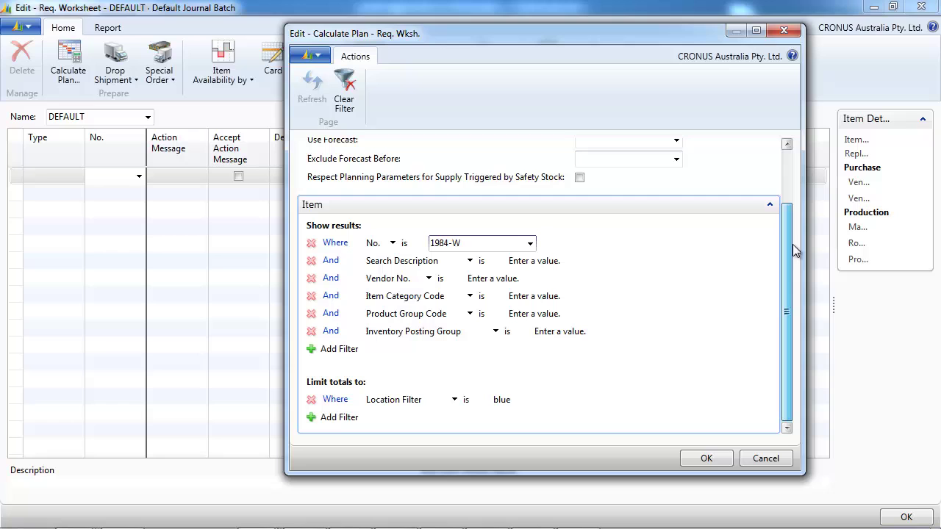
pyautogui.click(702, 457)
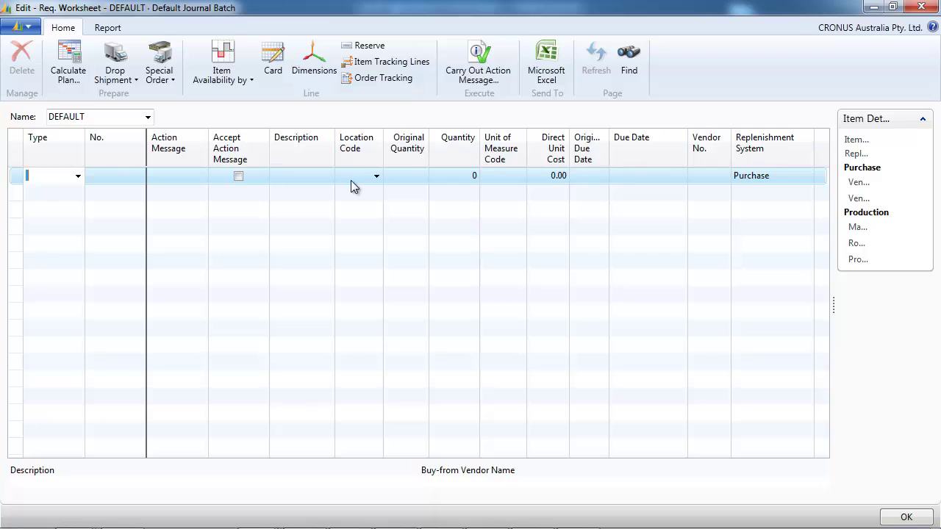
pyautogui.click(921, 7)
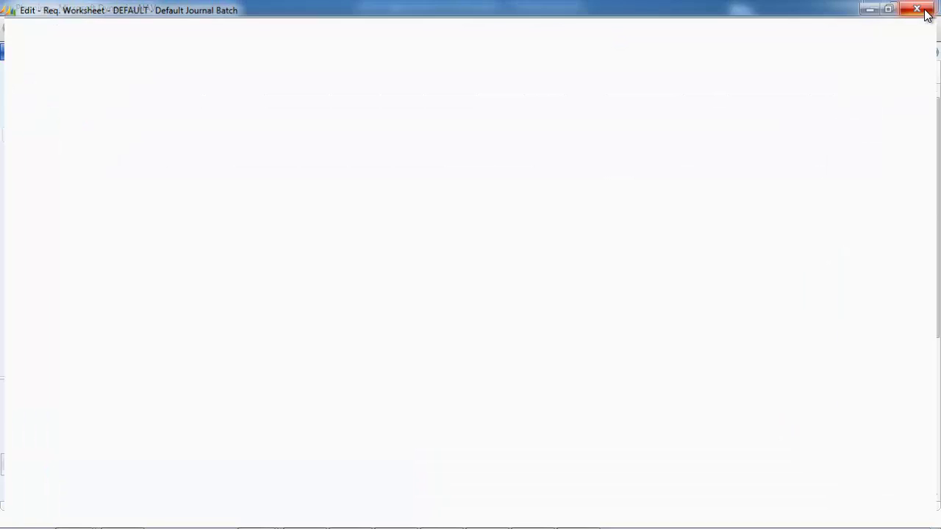
# - Open the planning worksheet from the Manufacturing department's planning area
pyautogui.click(254, 29)
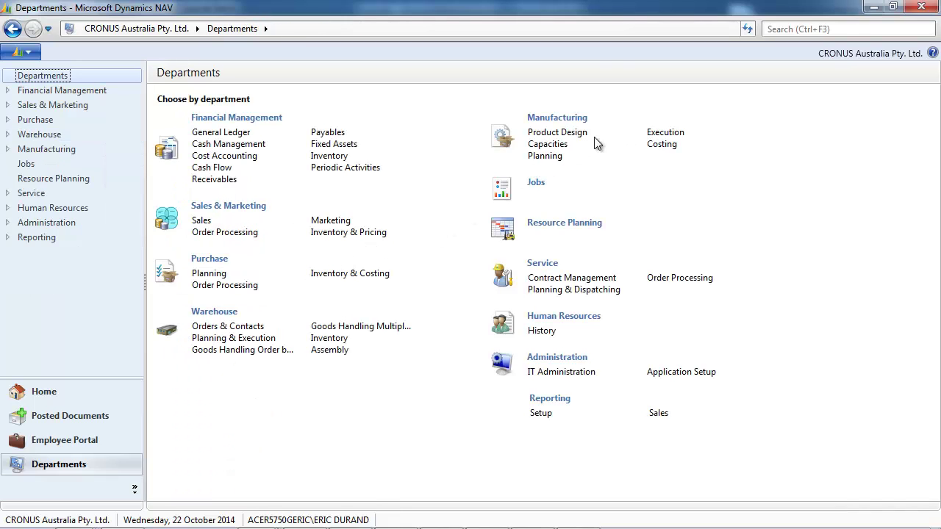
pyautogui.click(557, 157)
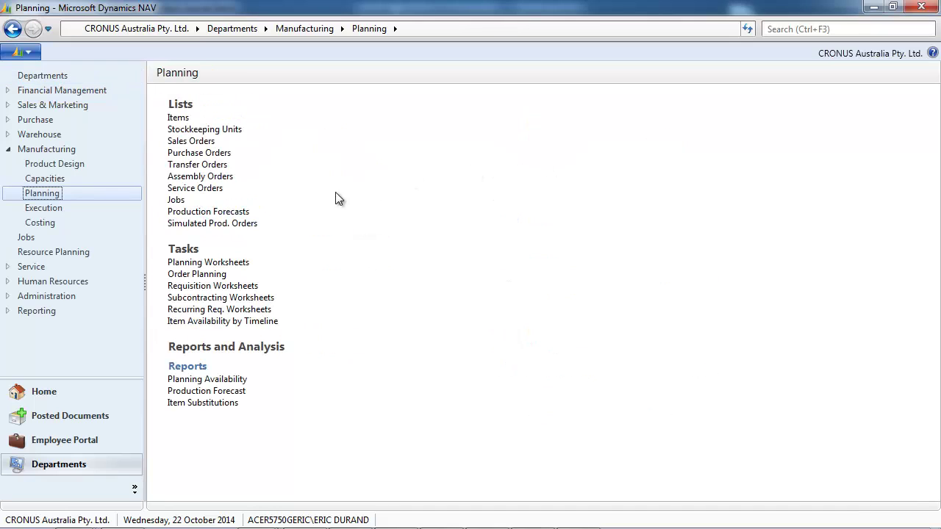
pyautogui.click(221, 266)
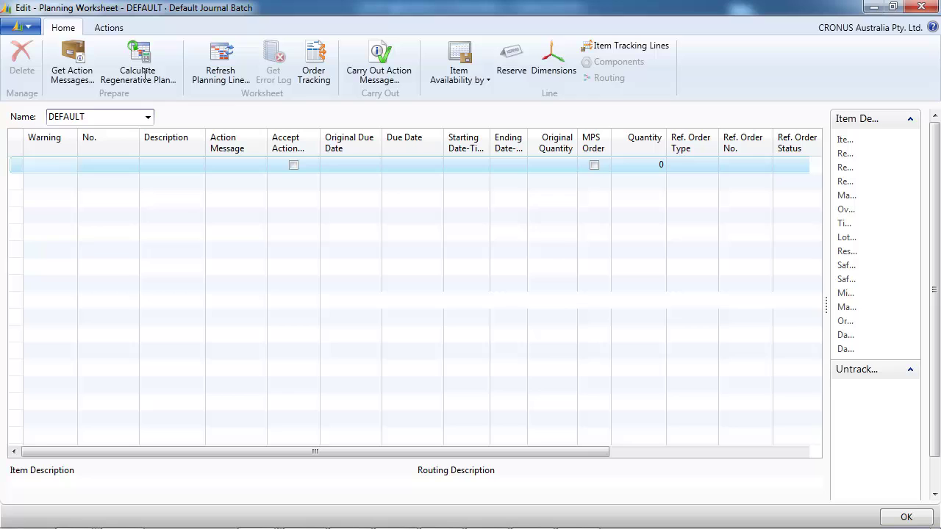
# - Calculate the regenerative plan for item 1984-W with location filter blue
pyautogui.click(147, 68)
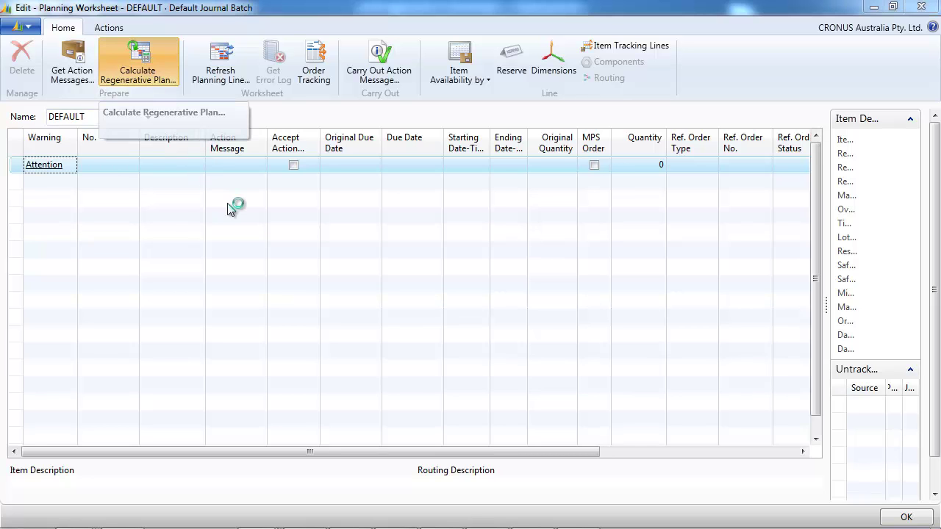
pyautogui.click(250, 366)
pyautogui.hotkey('ctrl', 'c')
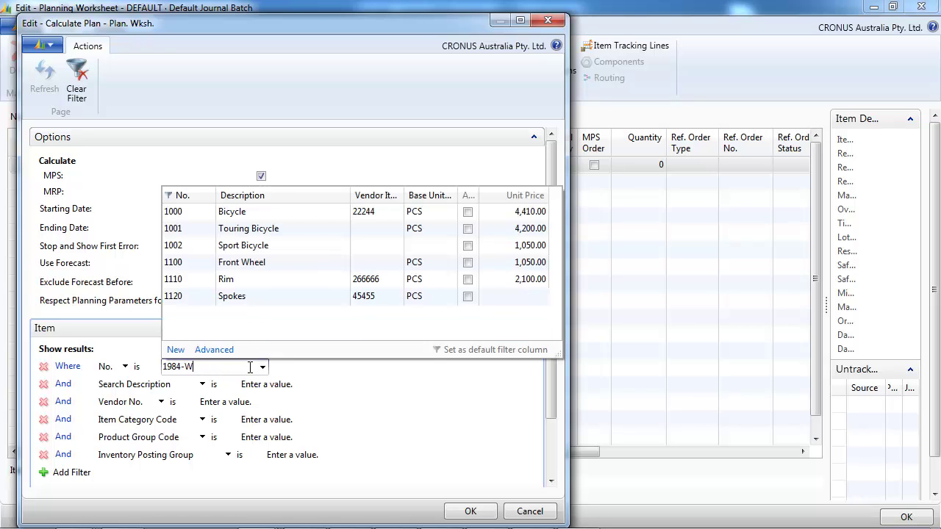
pyautogui.press('Tab')
pyautogui.moveTo(550, 329); pyautogui.dragTo(552, 418)
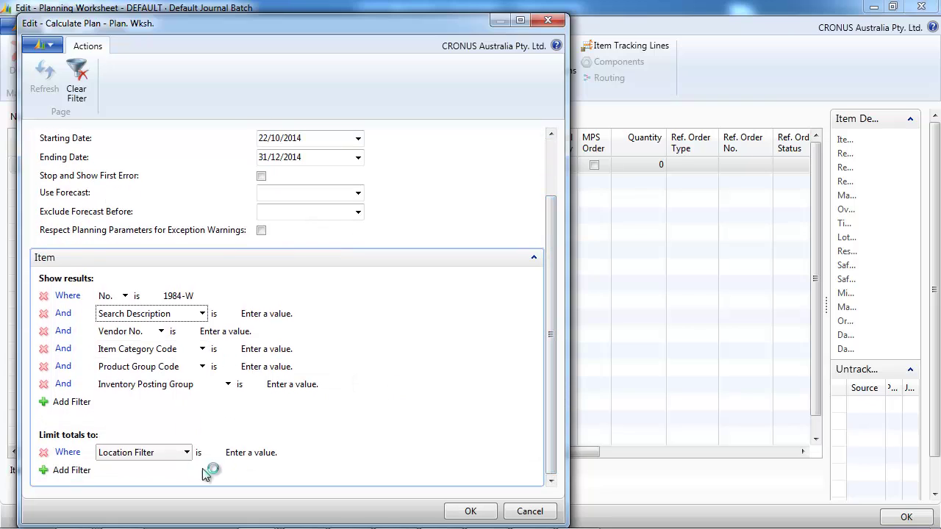
pyautogui.click(247, 452)
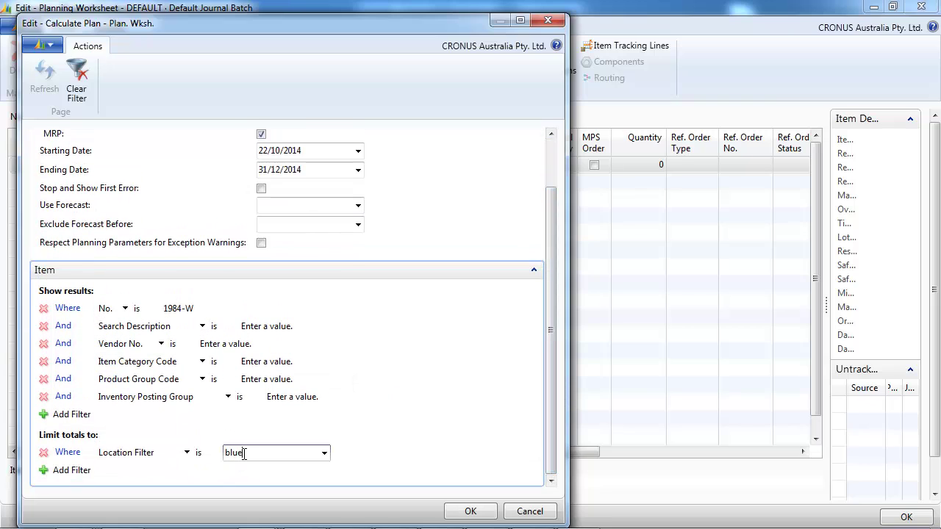
pyautogui.press('Tab')
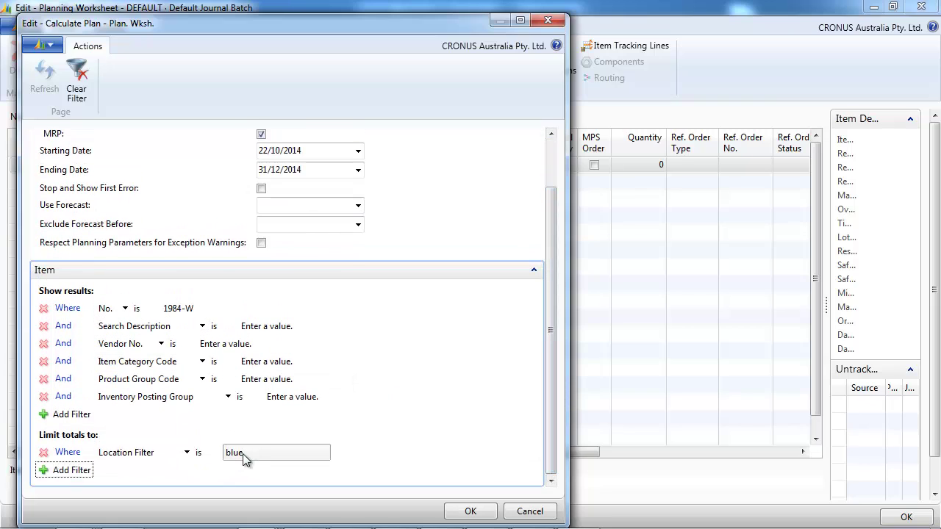
pyautogui.click(469, 512)
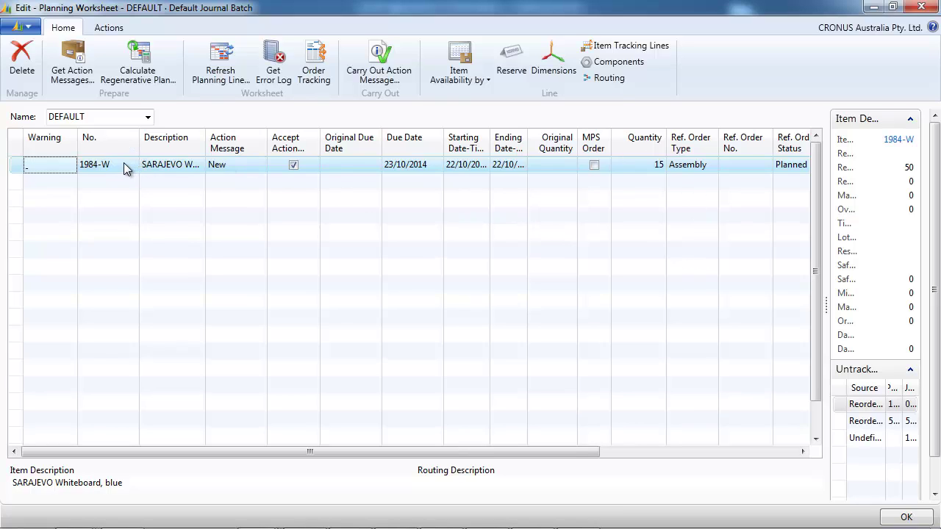
# - Open item 1984-W's card from the planning worksheet, view its assembly BOM components, and close both windows
pyautogui.click(895, 147)
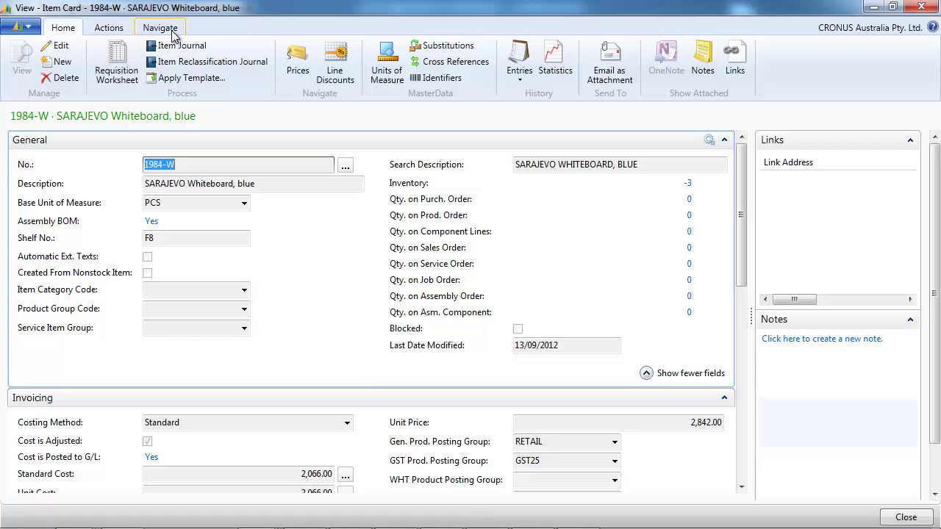
pyautogui.click(160, 28)
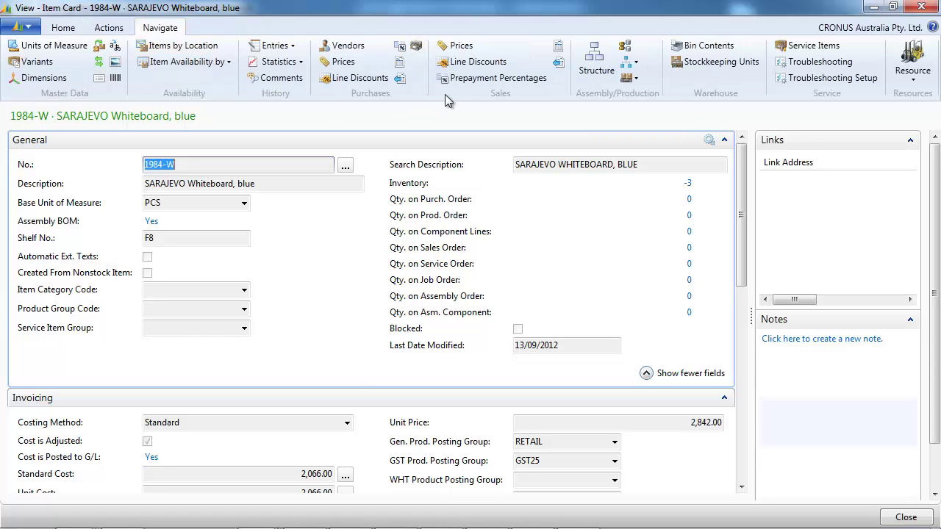
pyautogui.click(637, 66)
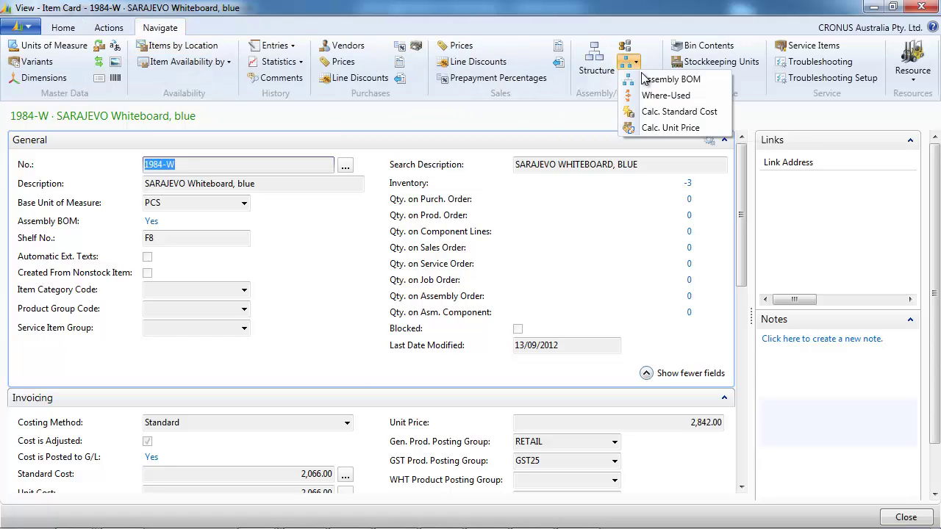
pyautogui.click(655, 82)
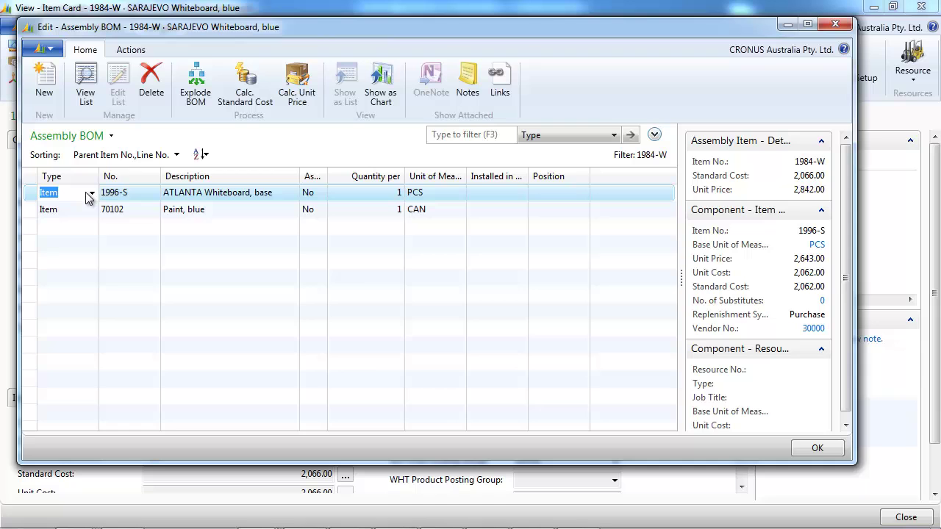
pyautogui.click(836, 28)
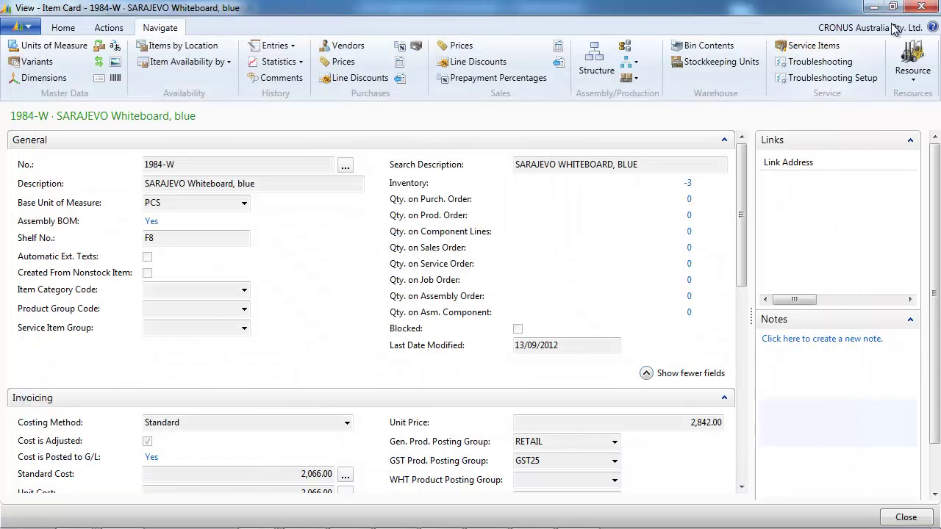
pyautogui.click(922, 7)
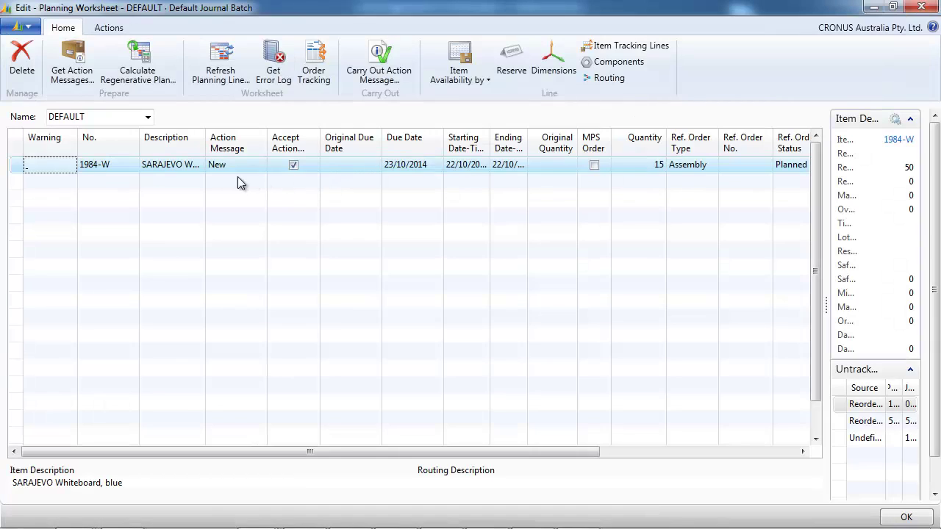
# - Delete the planning line for item 1984-W from the worksheet
pyautogui.rightClick(220, 171)
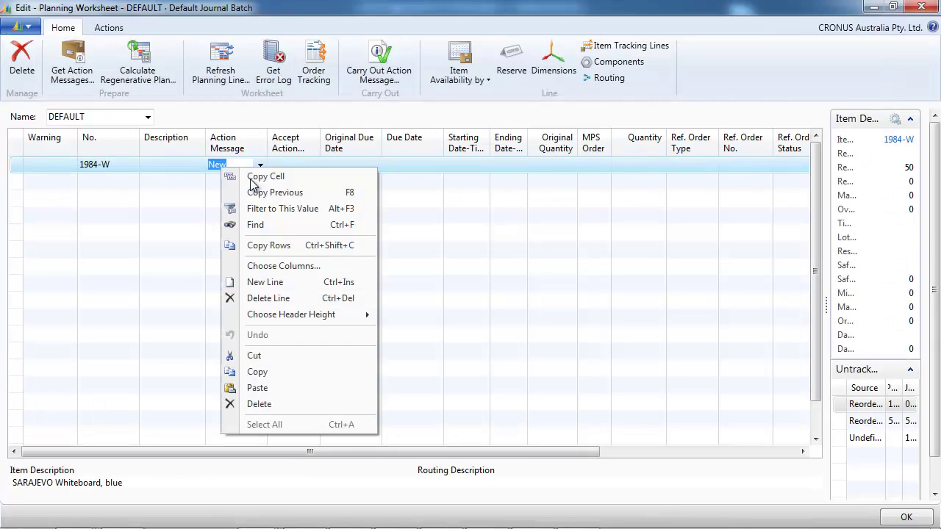
pyautogui.click(262, 300)
pyautogui.click(493, 292)
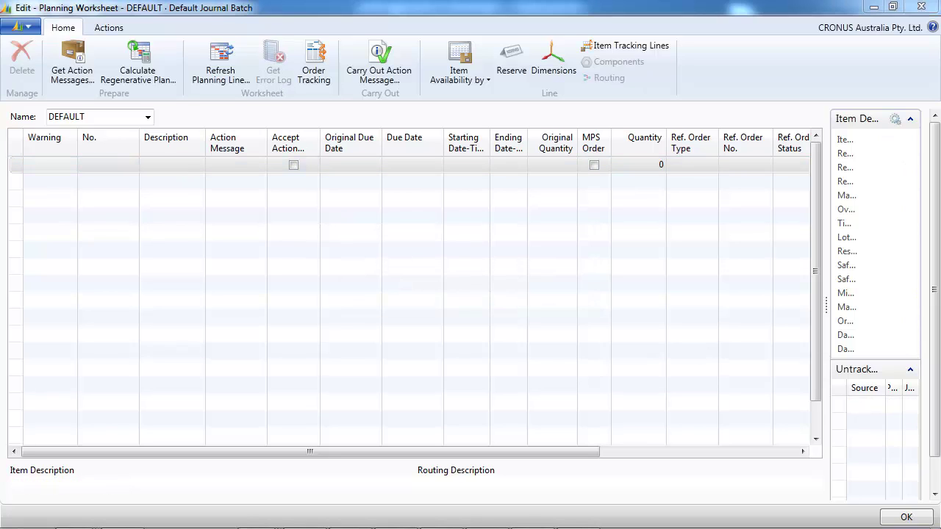
# - Recalculate the regenerative plan with item filter 1984-W|1996-S|70102, keeping location filter blue
pyautogui.click(139, 65)
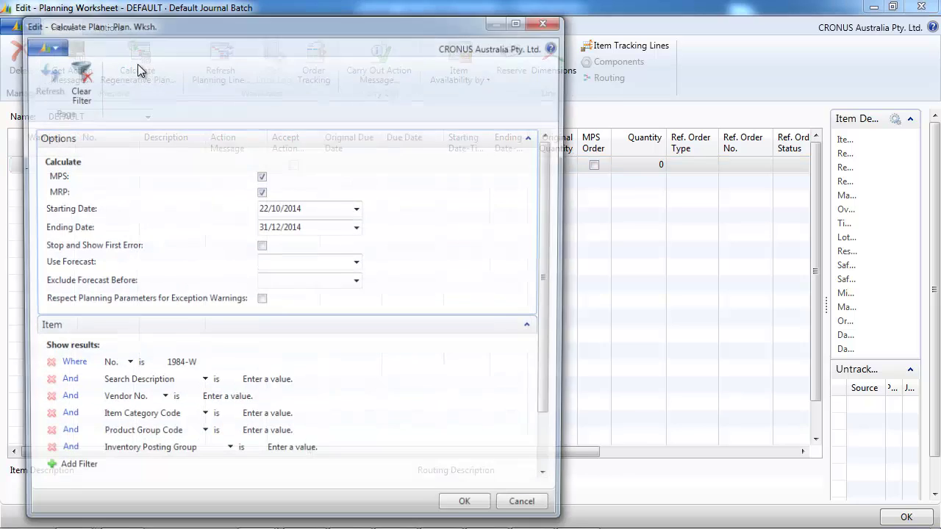
pyautogui.click(217, 367)
pyautogui.hotkey('ctrl', 'v')
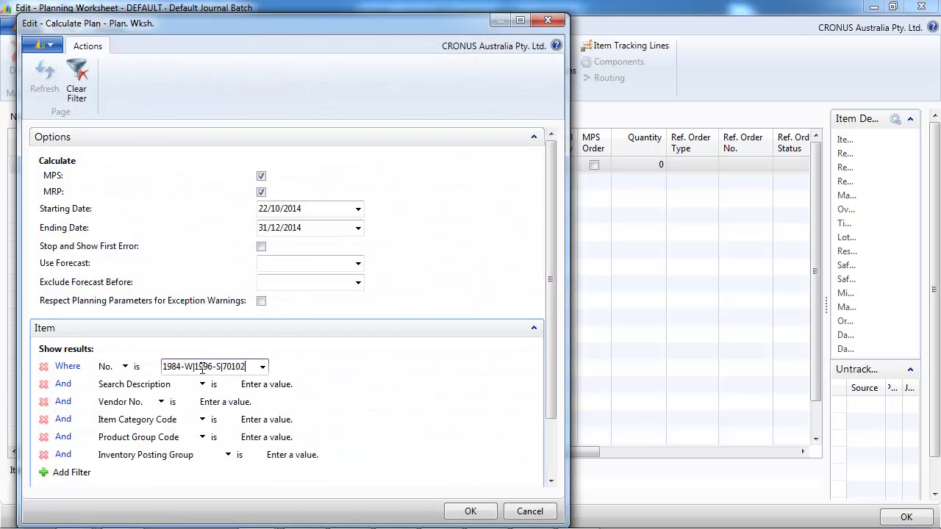
pyautogui.press('Tab')
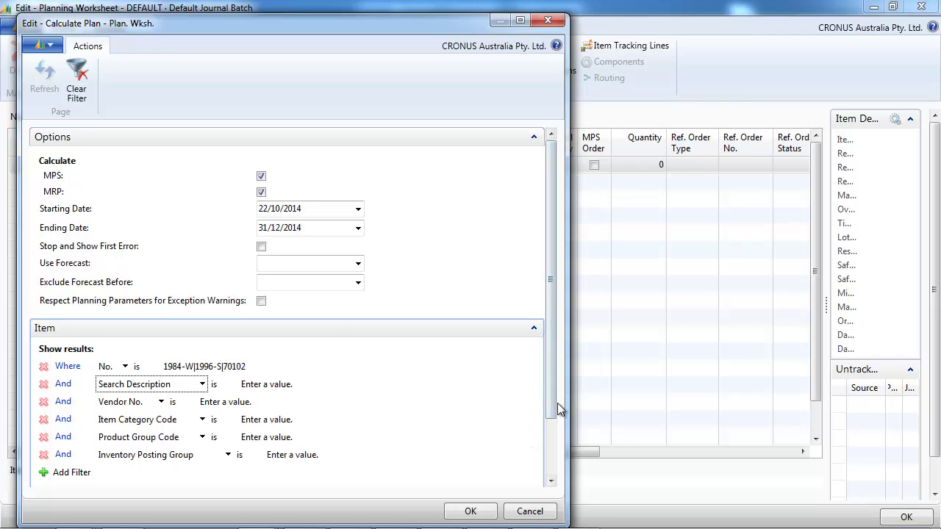
pyautogui.scroll(-3, 551, 413)
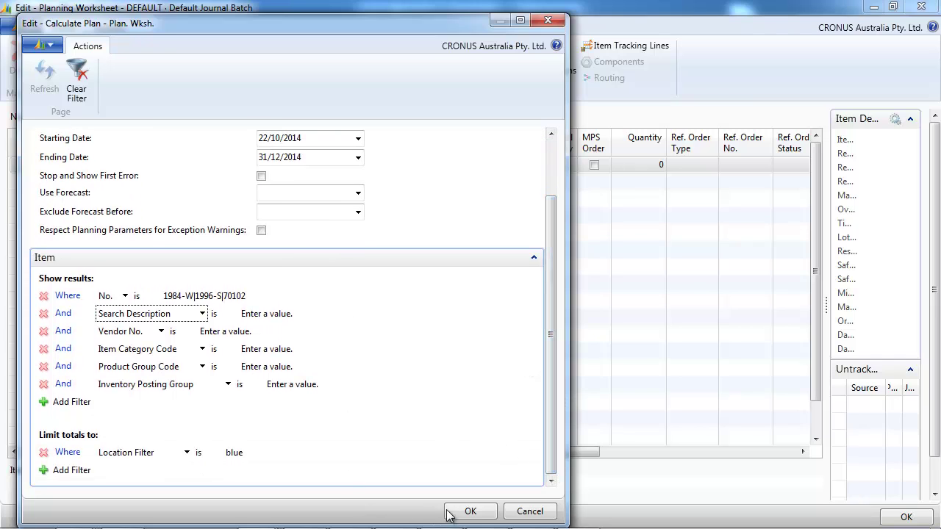
pyautogui.click(470, 512)
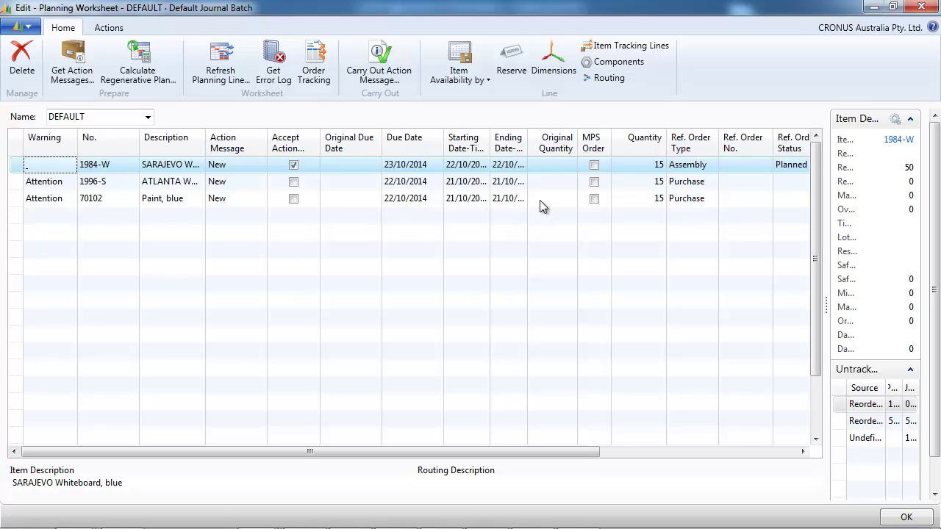
# - Look up item 1996-S from its planning line in the item list and open its stockkeeping units
pyautogui.click(373, 185)
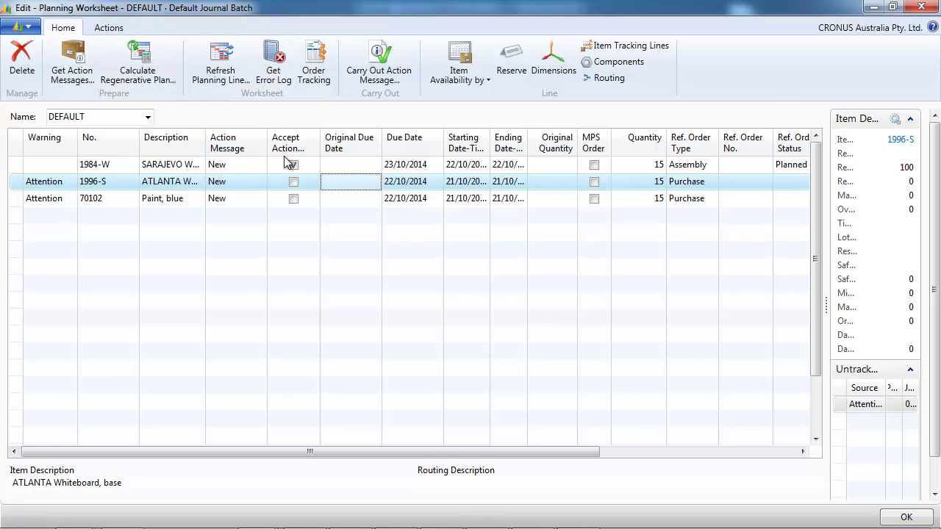
pyautogui.click(132, 186)
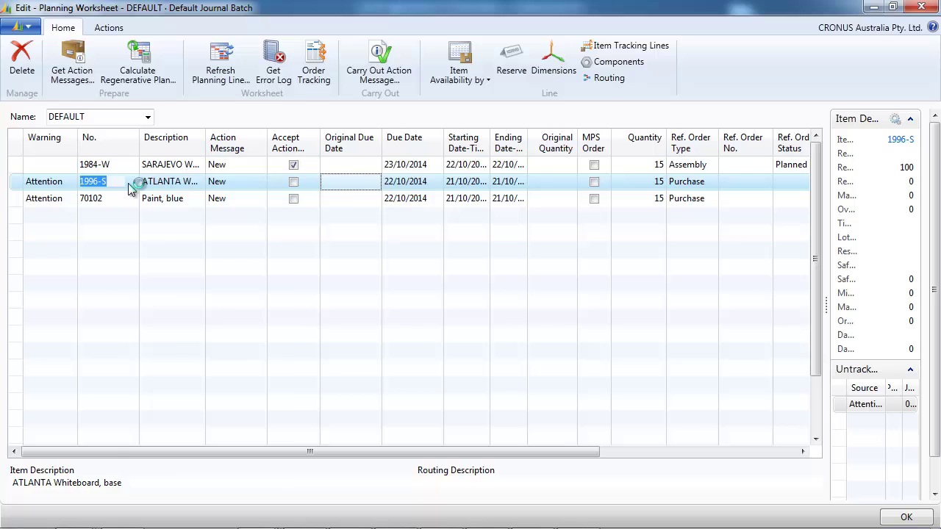
pyautogui.rightClick(133, 186)
pyautogui.click(183, 226)
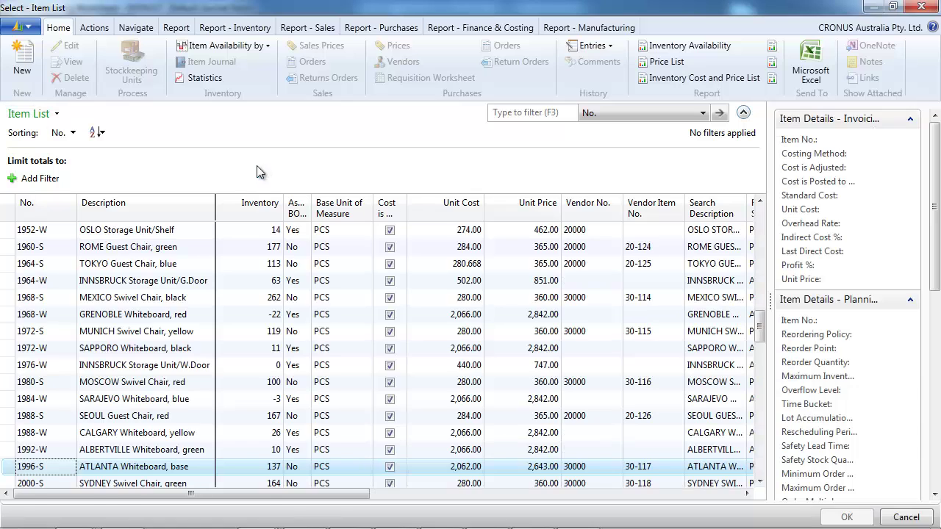
pyautogui.click(142, 28)
pyautogui.click(732, 65)
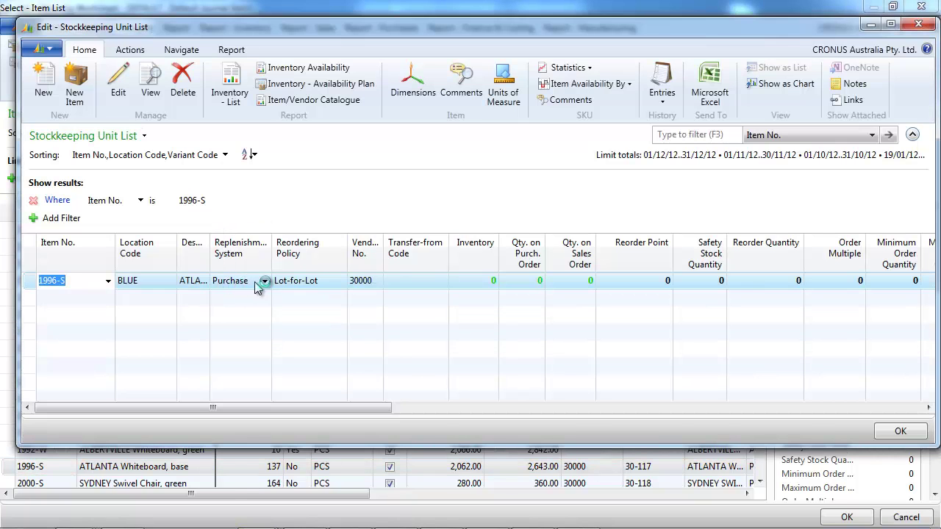
# - Check the replenishment settings on item 1996-S's BLUE stockkeeping unit card, and close the card and both lists
pyautogui.rightClick(237, 282)
pyautogui.click(269, 307)
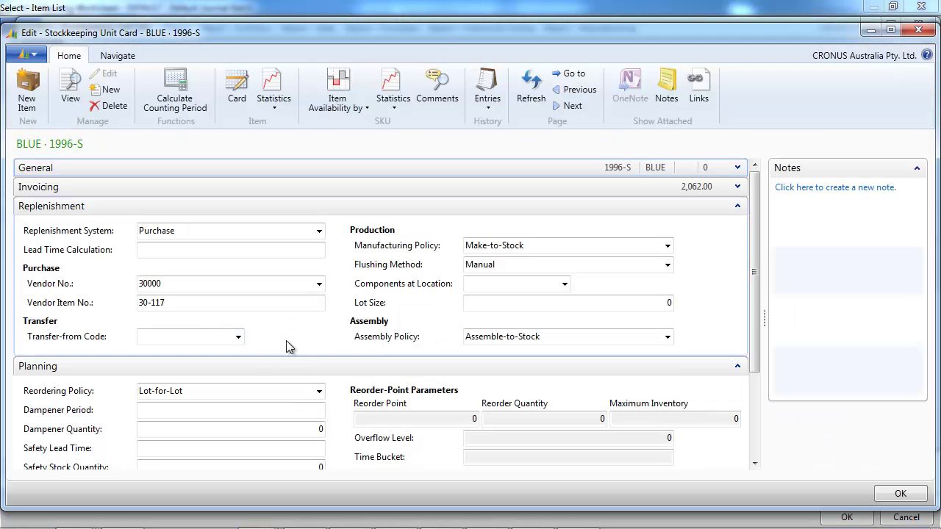
pyautogui.click(144, 230)
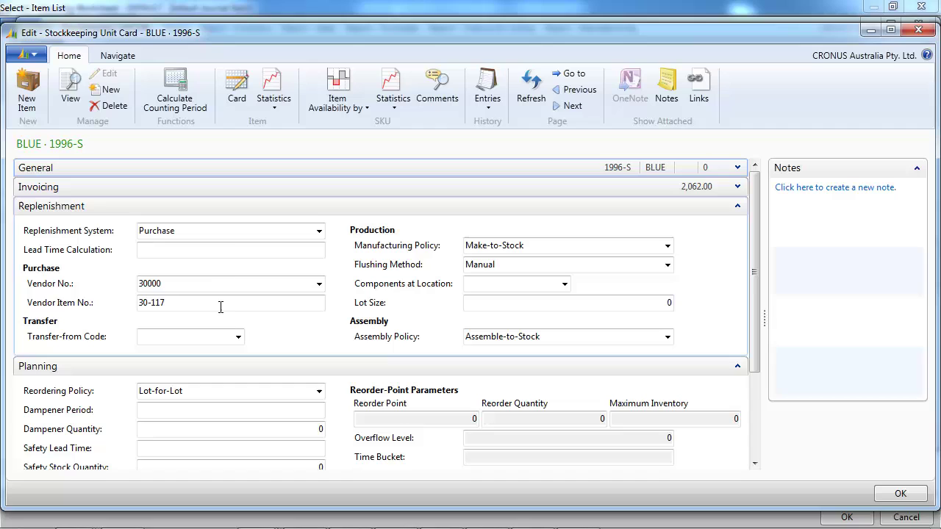
pyautogui.click(200, 249)
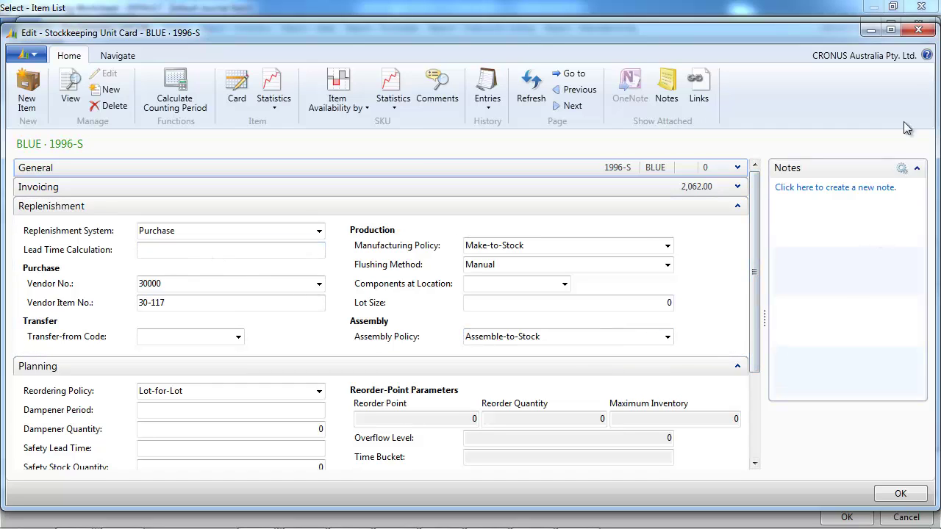
pyautogui.click(916, 32)
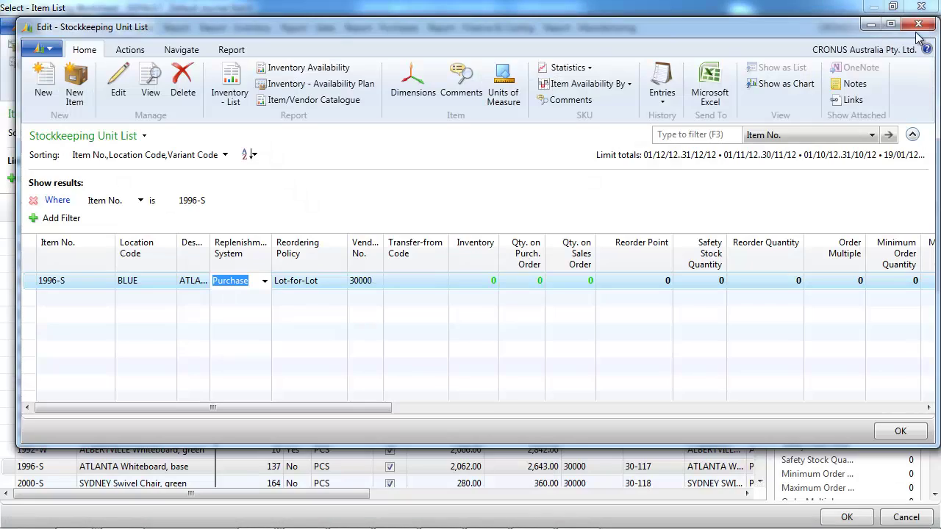
pyautogui.click(923, 26)
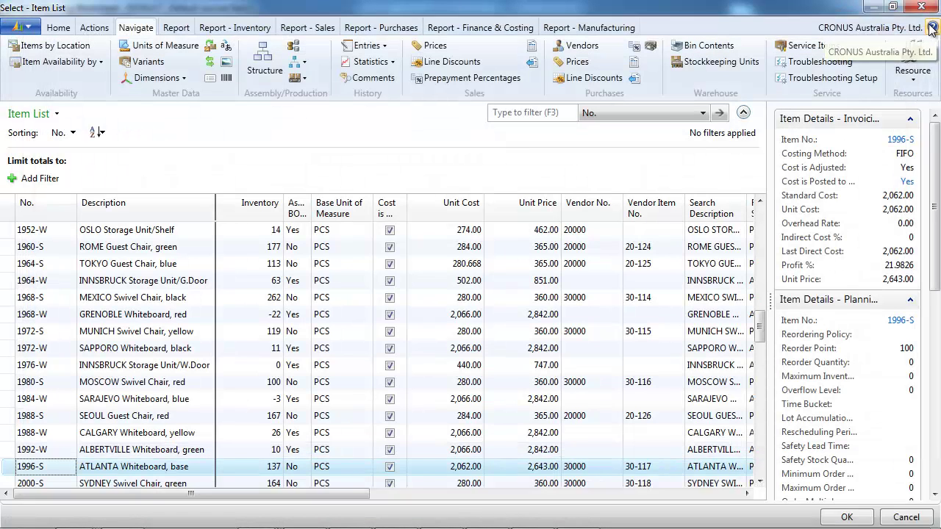
pyautogui.press('Escape')
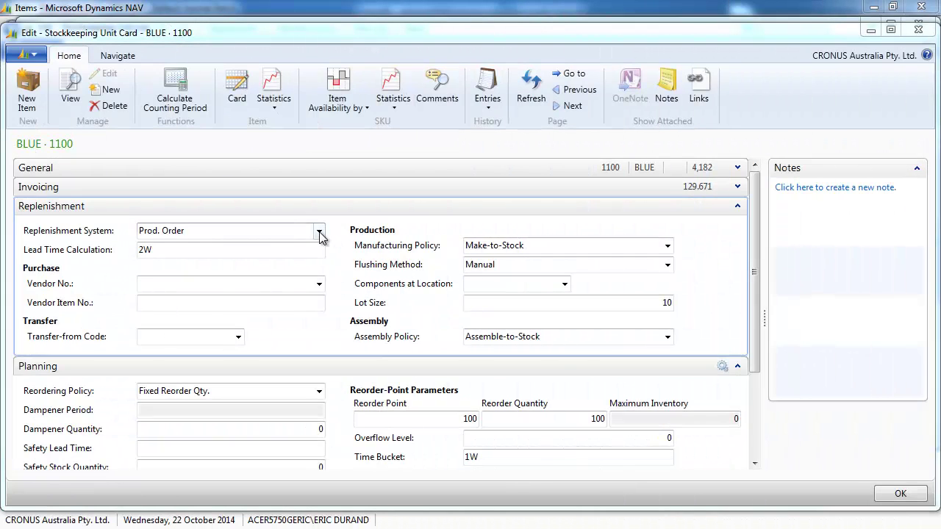
# - Look through the replenishment systems and manufacturing policies available on item 1100's BLUE stockkeeping unit card
pyautogui.click(319, 232)
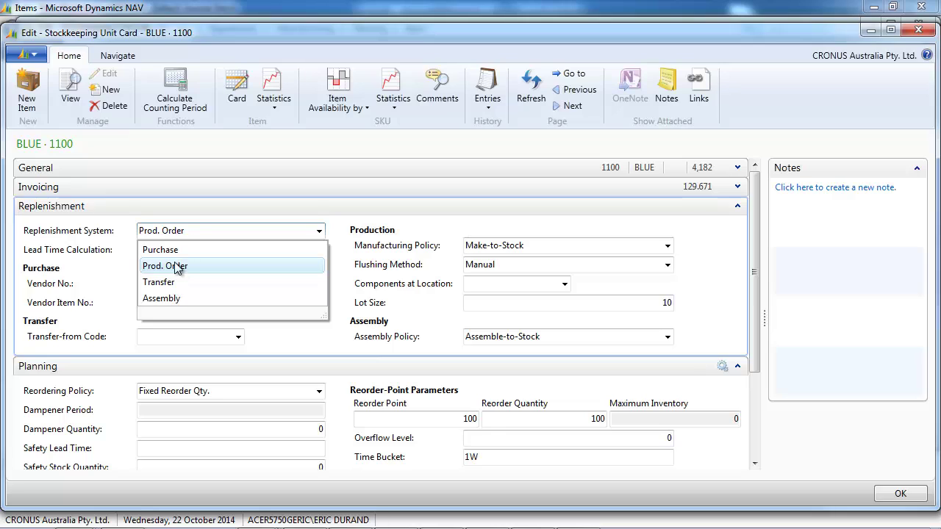
pyautogui.click(320, 234)
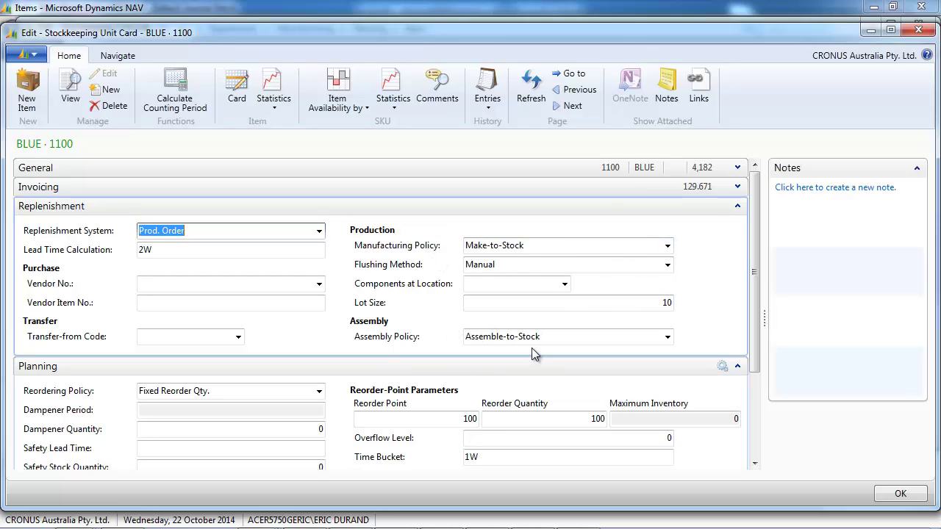
pyautogui.click(667, 245)
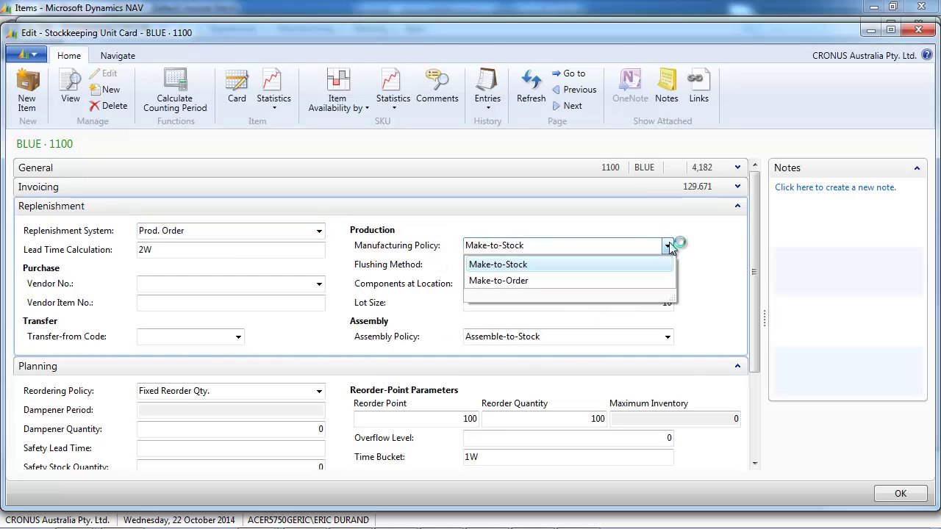
pyautogui.click(668, 246)
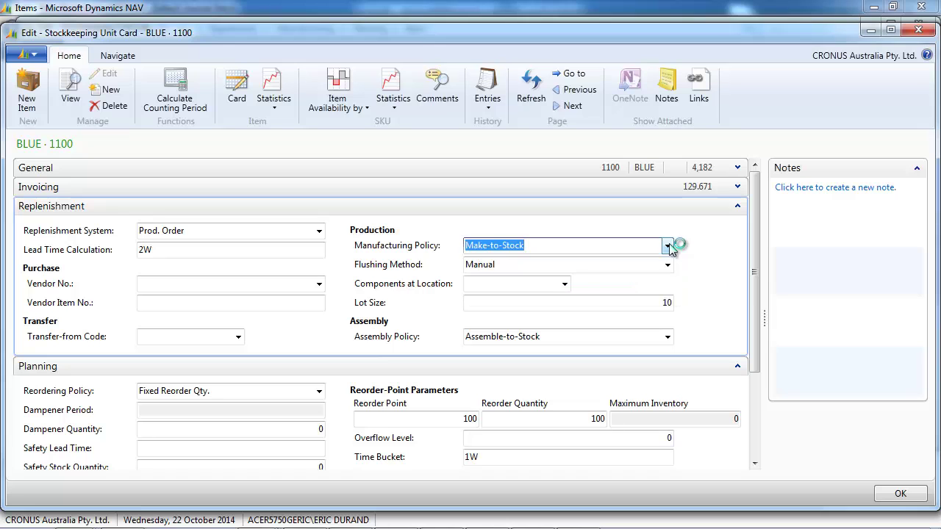
# - Open the help for the Manufacturing Policy field and follow its reference to the item table's policy descriptions
pyautogui.press('F1')
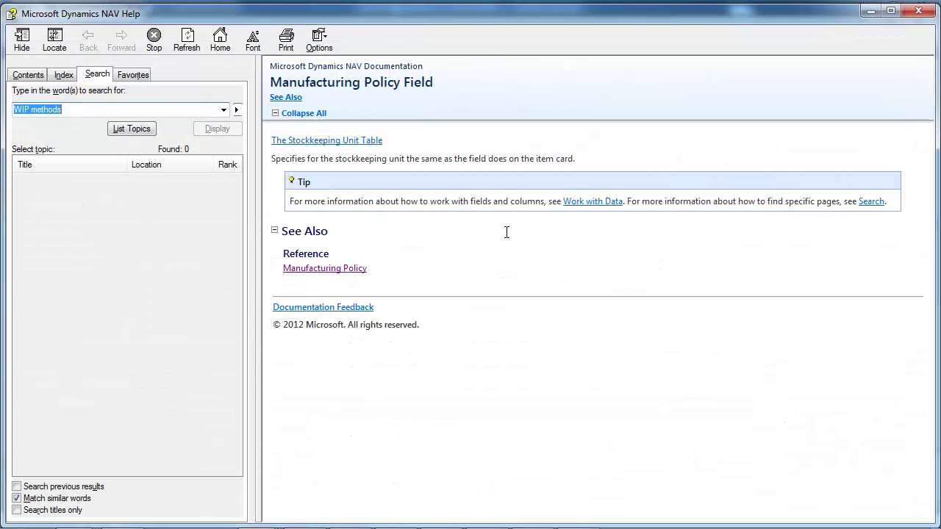
pyautogui.click(355, 270)
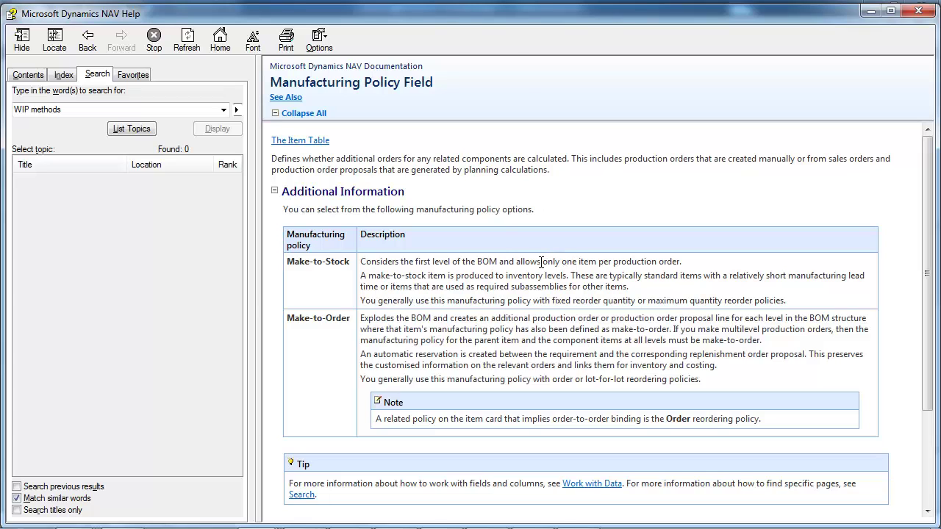
# - Read the Manufacturing Policy help on Make-to-Stock and Make-to-Order, highlighting the one-item-per-production-order rule, automatic reservation and suggested reordering policies
pyautogui.moveTo(542, 262); pyautogui.dragTo(676, 267)
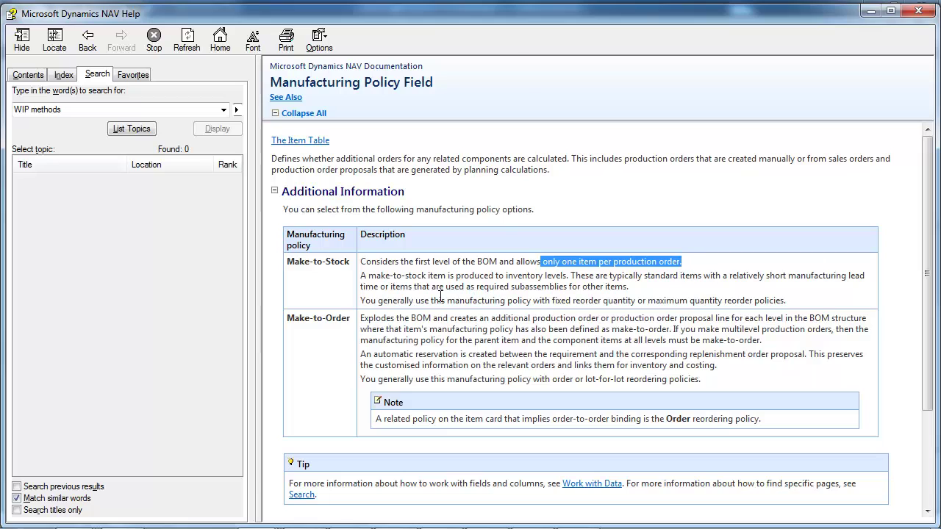
pyautogui.moveTo(383, 300); pyautogui.dragTo(774, 298)
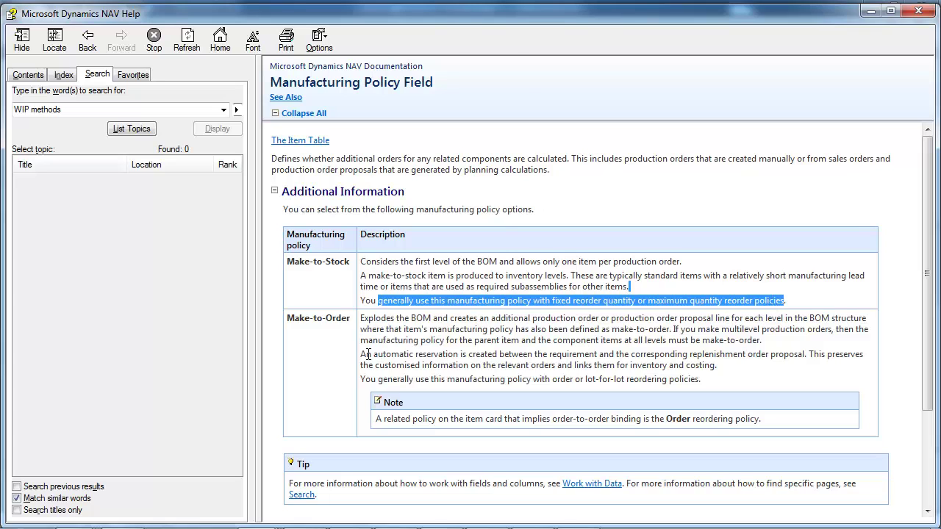
pyautogui.moveTo(362, 355); pyautogui.dragTo(799, 354)
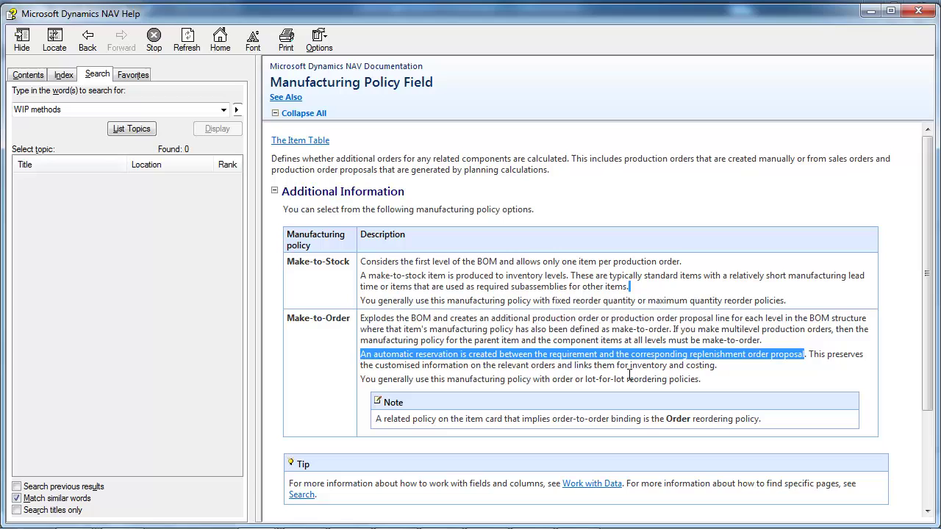
pyautogui.moveTo(379, 380); pyautogui.dragTo(685, 379)
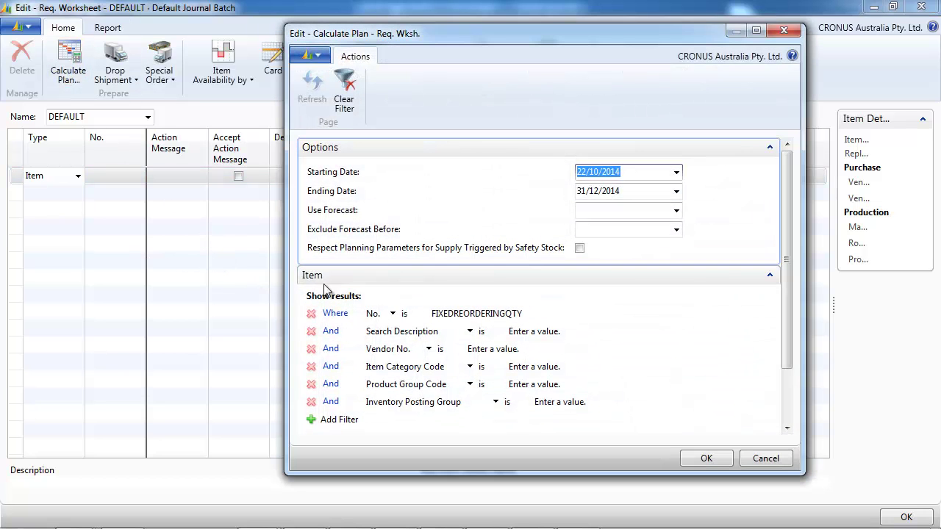
# - Calculate the requisition plan for FIXEDREORDERINGQTY at location blue from 22/10/2014 to 31/12/2014, and open its stockkeeping unit card
pyautogui.moveTo(784, 329); pyautogui.dragTo(785, 378)
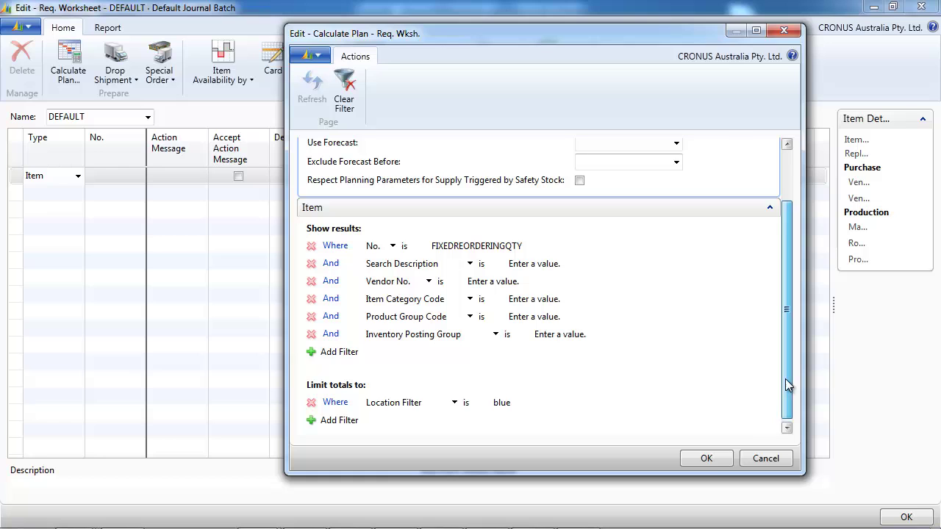
pyautogui.click(707, 458)
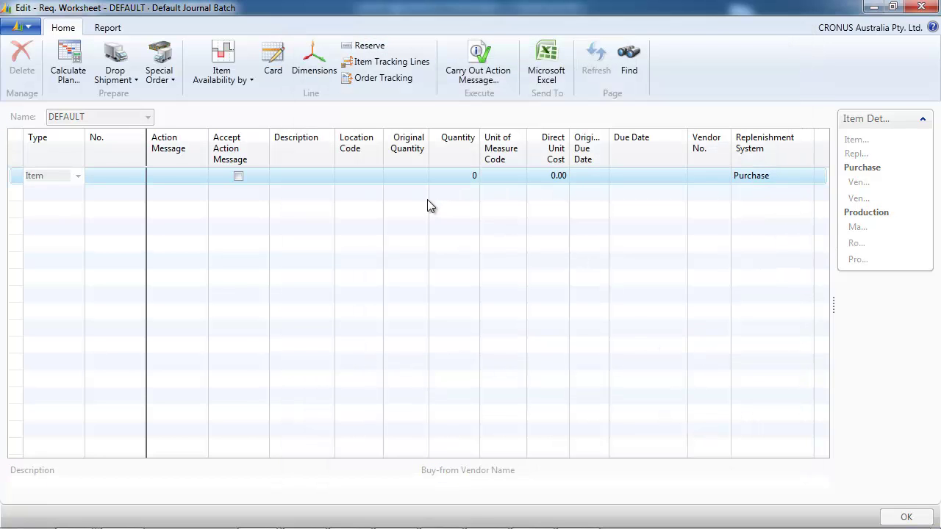
pyautogui.click(104, 181)
pyautogui.click(271, 66)
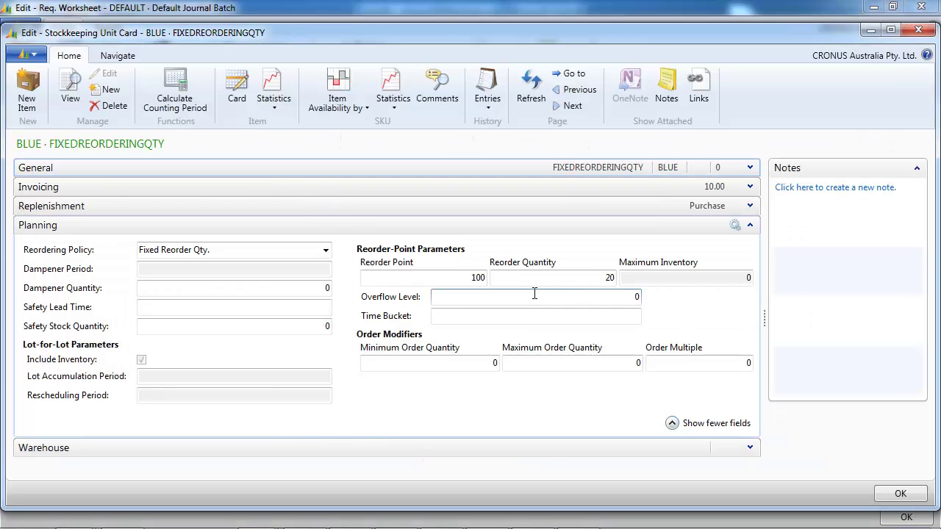
# - Check the reorder point and reorder quantity on the BLUE stockkeeping unit card, and view the purchase lines behind its purchase order quantity
pyautogui.click(456, 278)
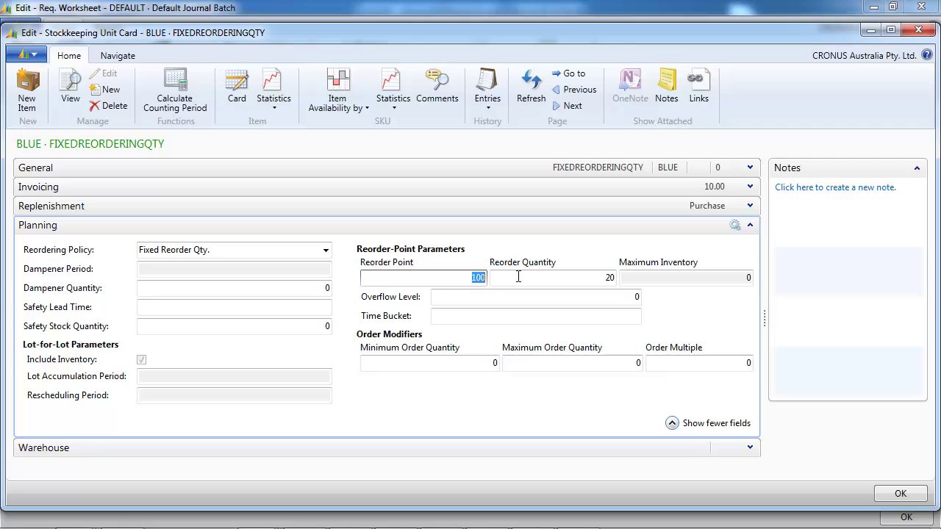
pyautogui.click(567, 277)
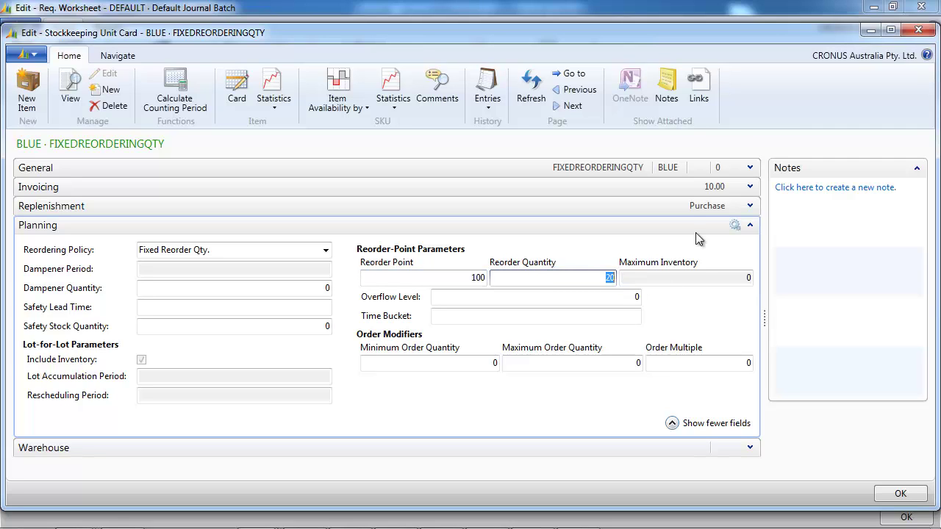
pyautogui.click(750, 167)
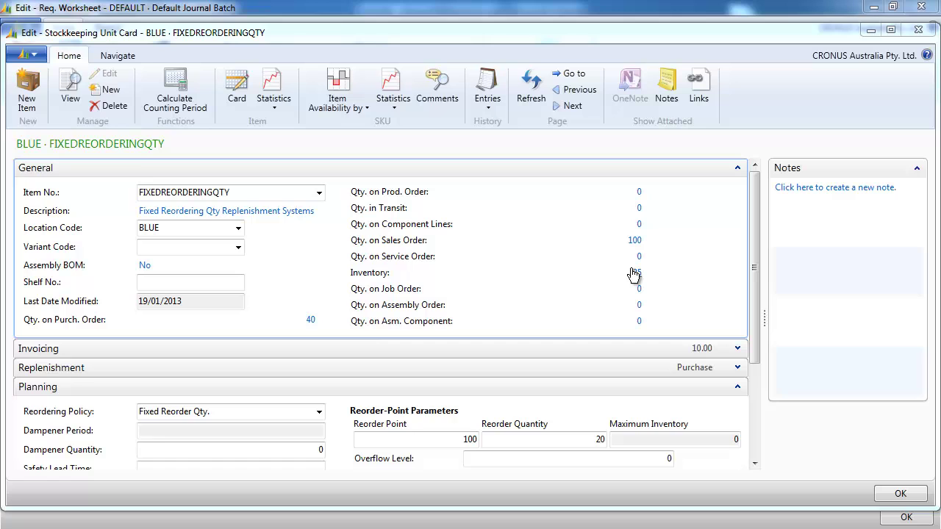
pyautogui.moveTo(310, 328)
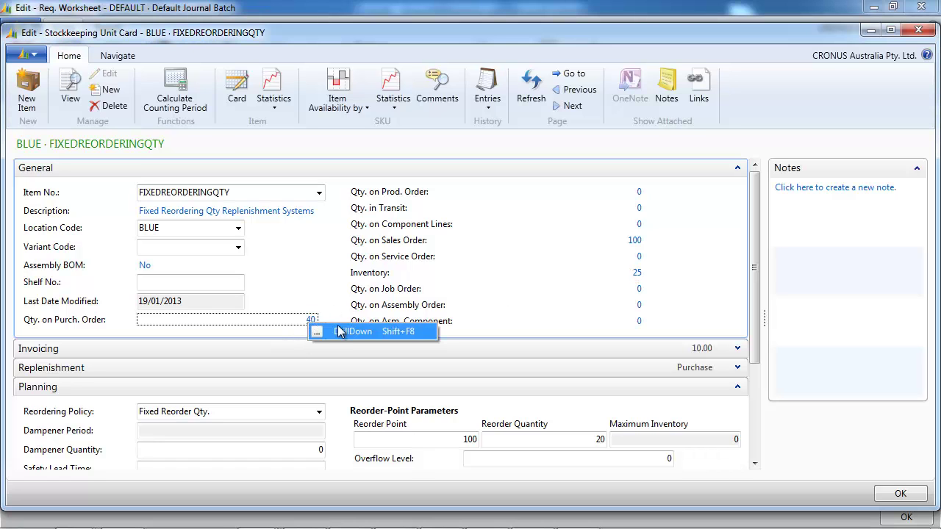
pyautogui.click(348, 333)
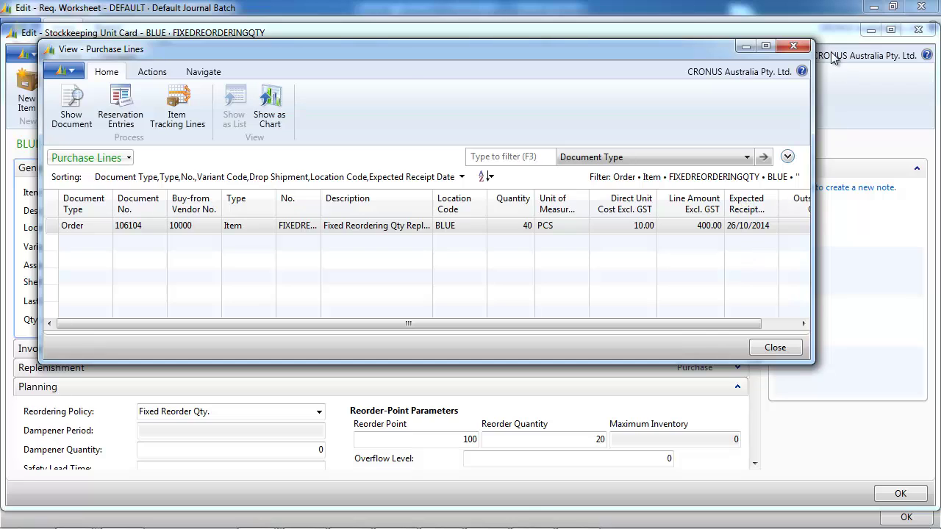
pyautogui.click(793, 47)
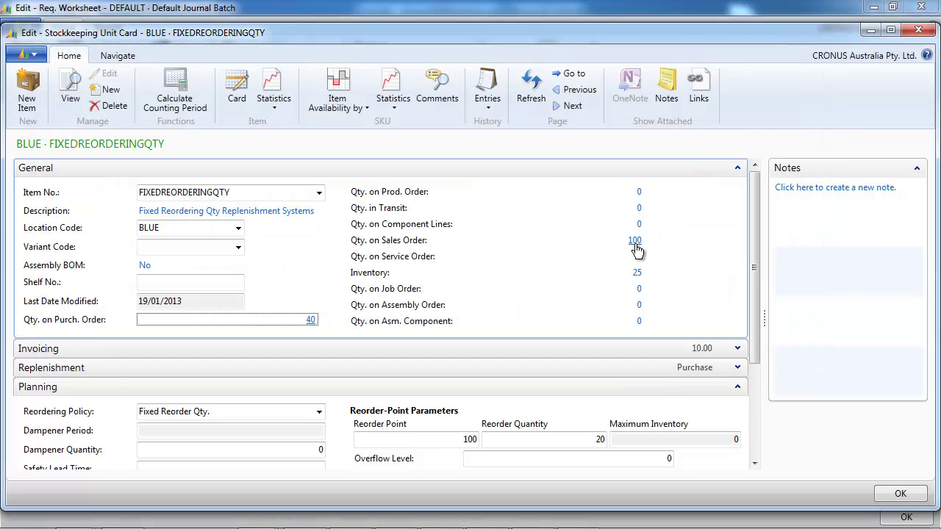
# - View the sales lines behind the stockkeeping unit's sales order quantity, and close the lines and the card
pyautogui.click(637, 243)
pyautogui.click(672, 255)
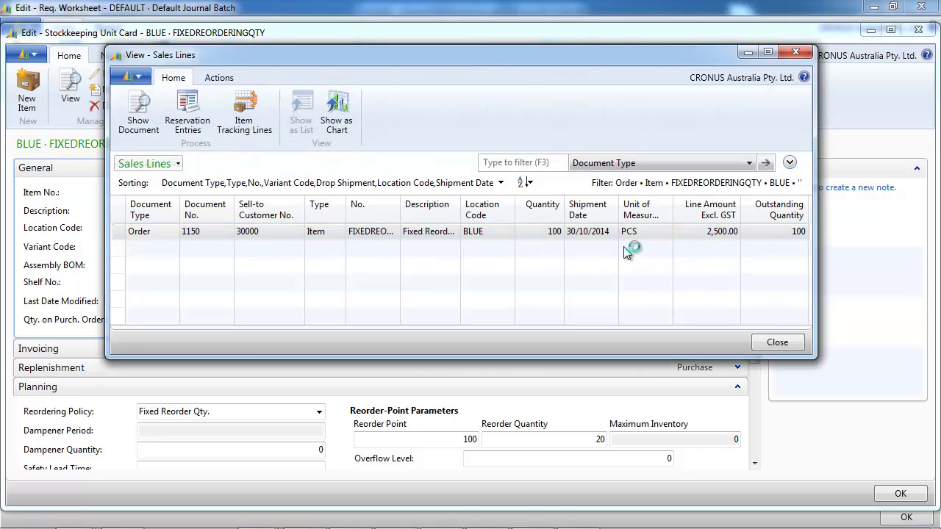
pyautogui.click(797, 53)
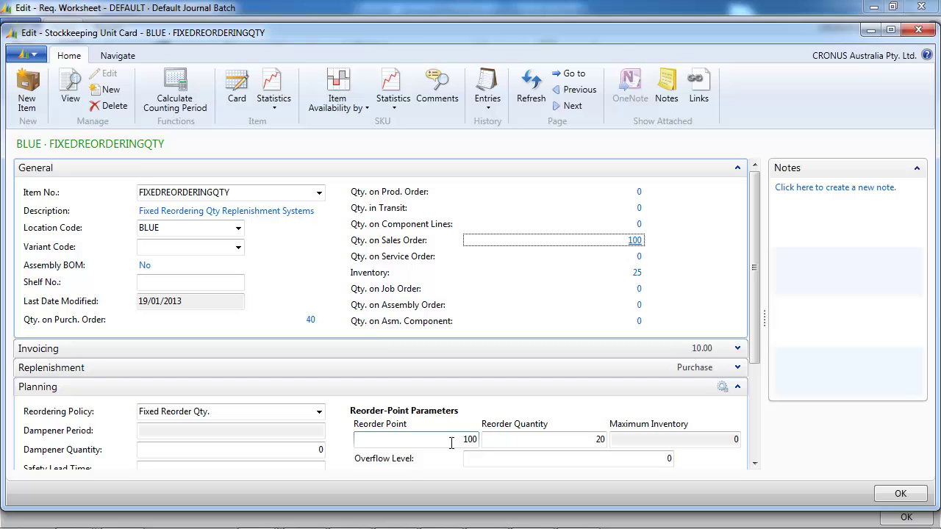
pyautogui.click(918, 31)
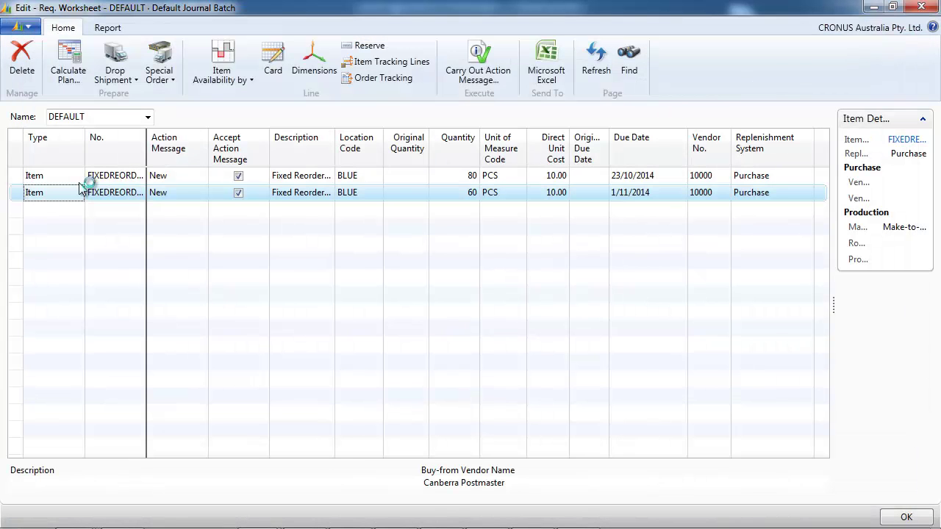
# - Delete both FIXEDREORDERINGQTY lines from the requisition worksheet and recalculate the plan for 22/10/2014 to 31/12/2014
pyautogui.click(49, 177)
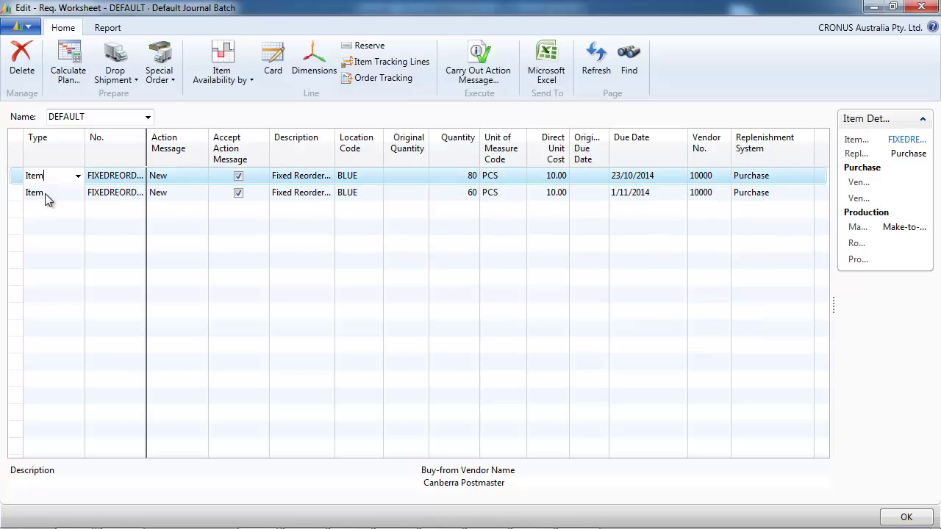
pyautogui.moveTo(11, 183); pyautogui.dragTo(28, 196)
pyautogui.rightClick(33, 192)
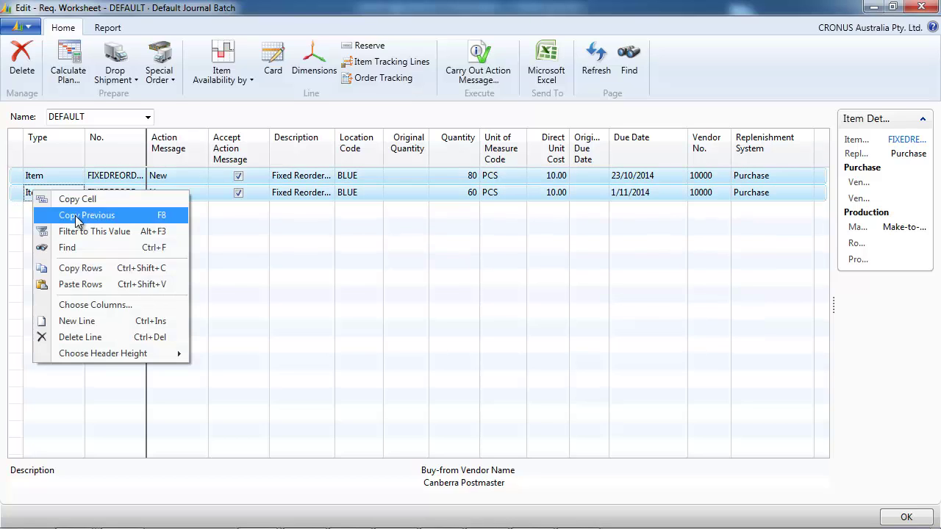
pyautogui.click(91, 338)
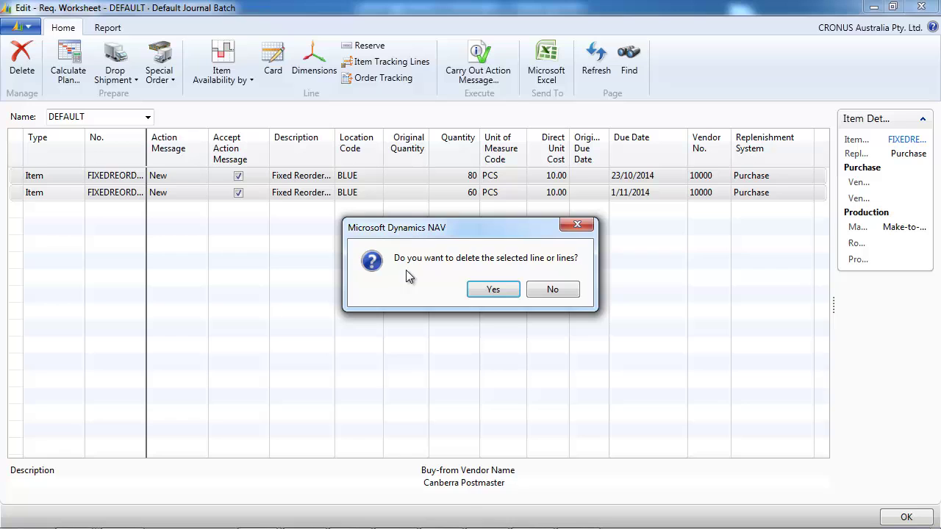
pyautogui.click(488, 289)
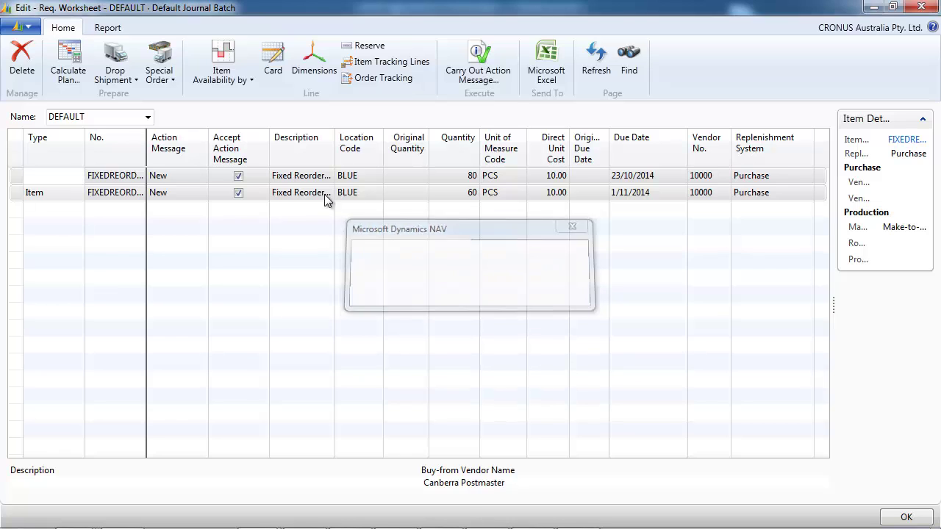
pyautogui.click(74, 72)
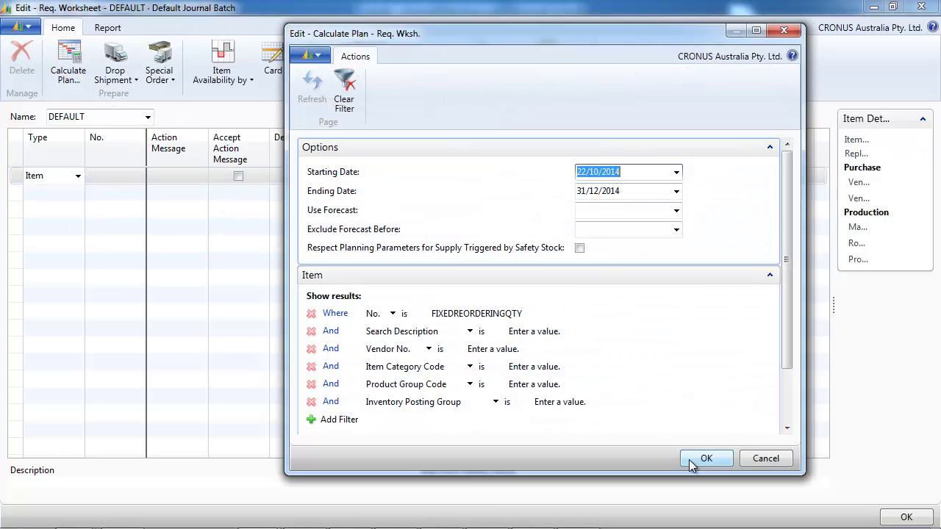
pyautogui.click(705, 459)
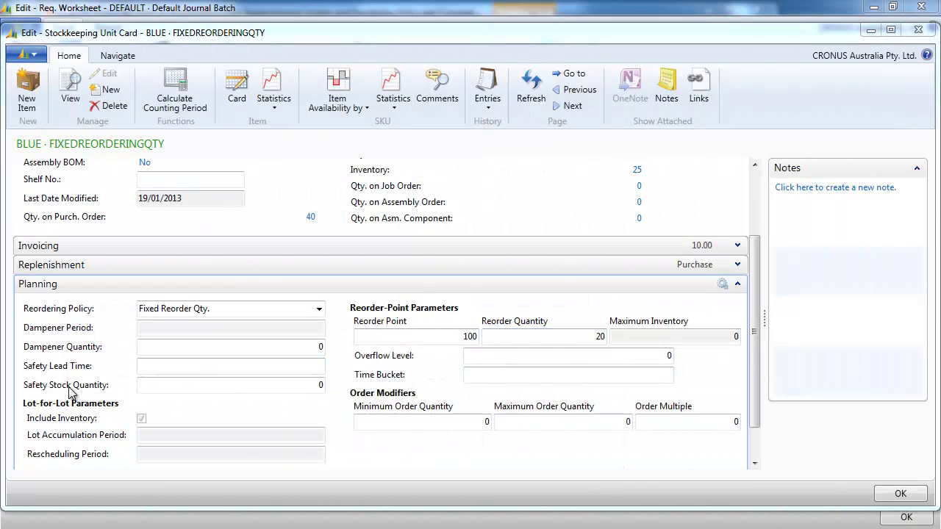
# - Set the BLUE stockkeeping unit's reorder point to 0 and its safety stock quantity to 100, and close the card
pyautogui.click(468, 338)
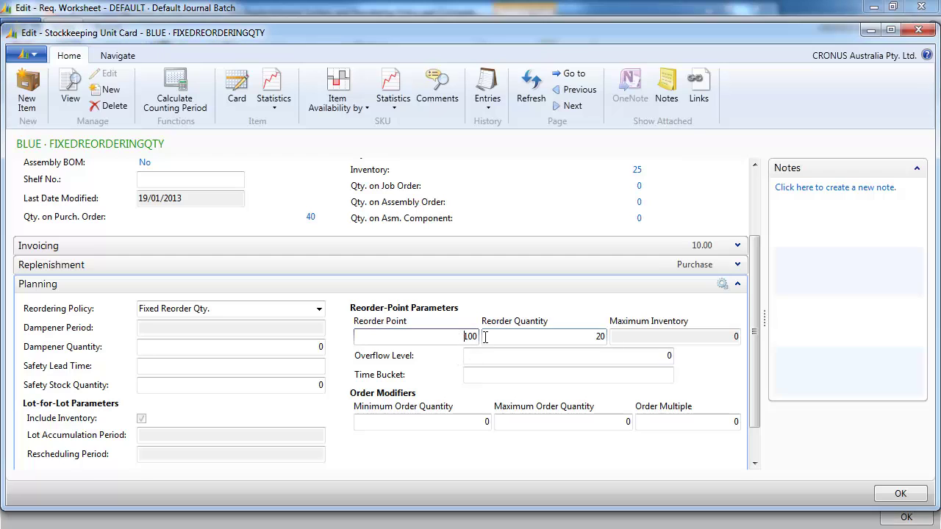
pyautogui.click(303, 387)
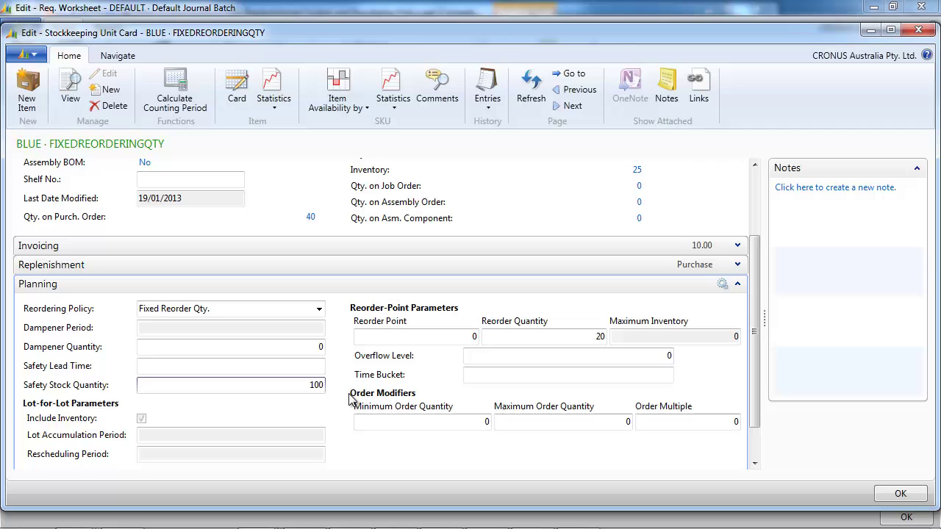
pyautogui.press('Tab')
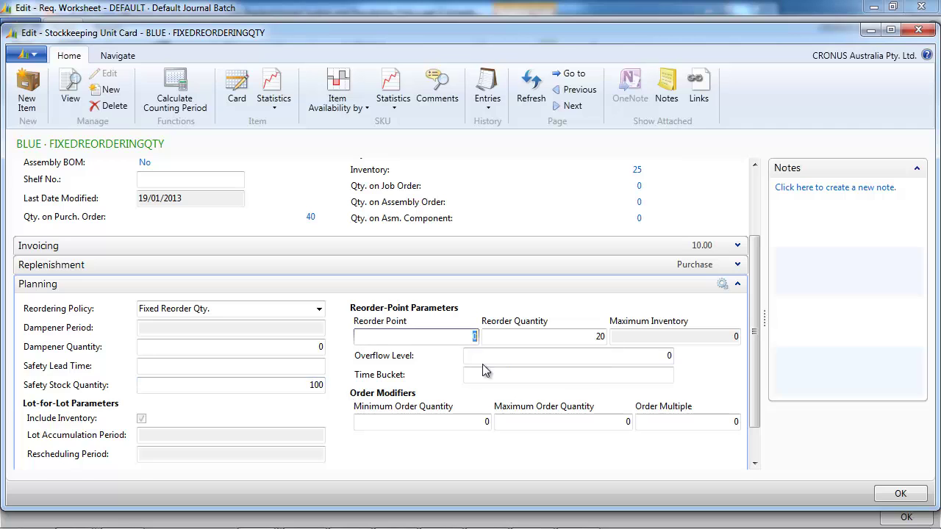
pyautogui.click(918, 30)
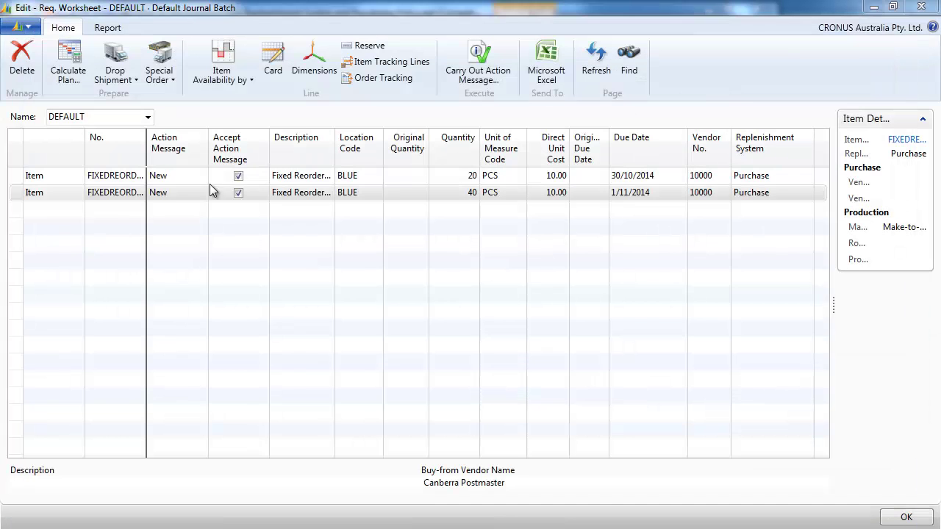
# - Delete all FIXEDREORDERINGQTY lines from the requisition worksheet
pyautogui.keyDown('shift'); pyautogui.click(18, 192); pyautogui.keyUp('shift')
pyautogui.rightClick(46, 183)
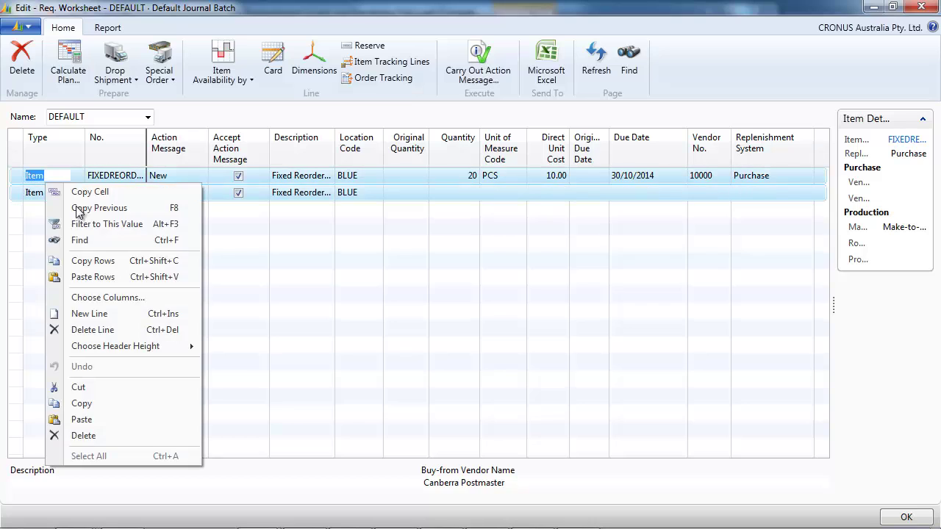
pyautogui.click(94, 330)
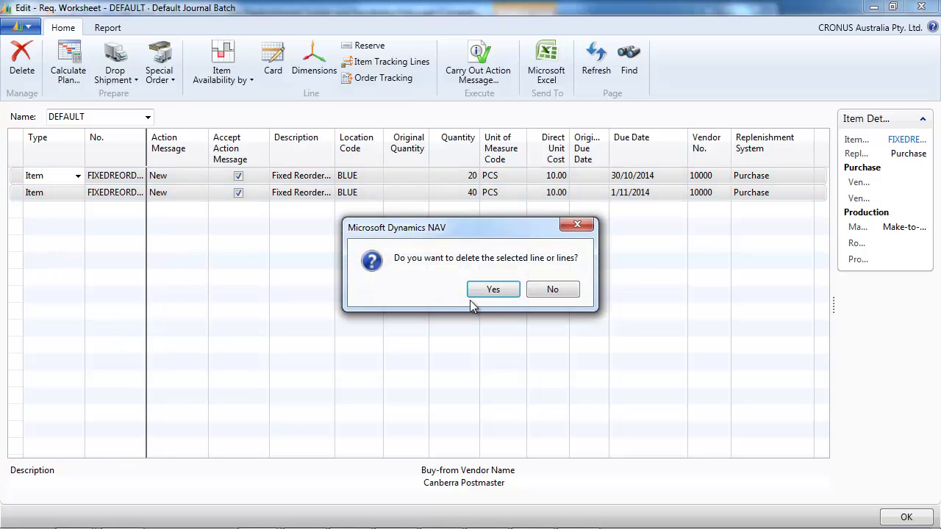
pyautogui.click(497, 293)
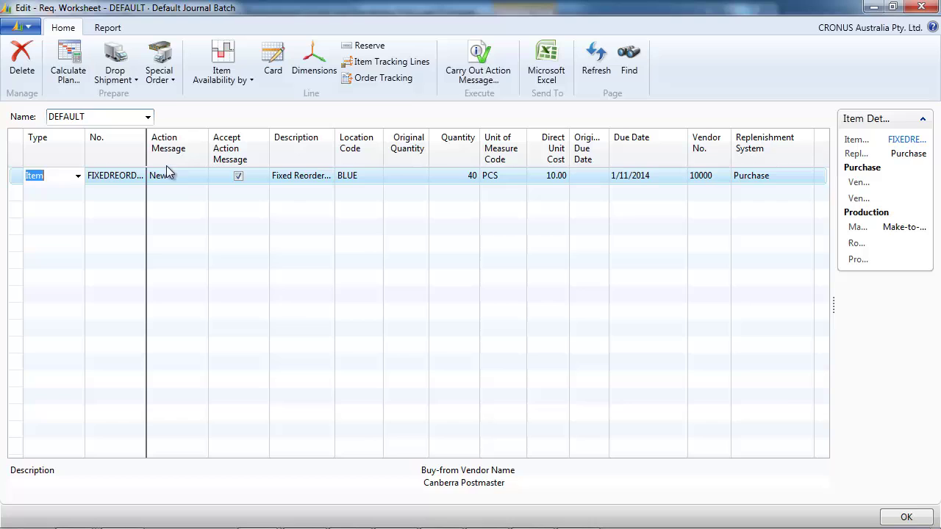
pyautogui.rightClick(199, 184)
pyautogui.click(229, 328)
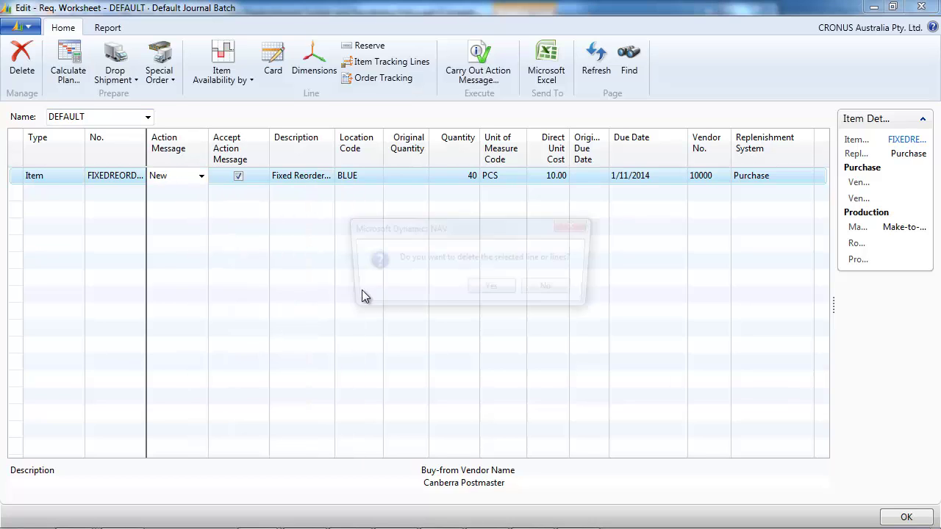
pyautogui.click(502, 297)
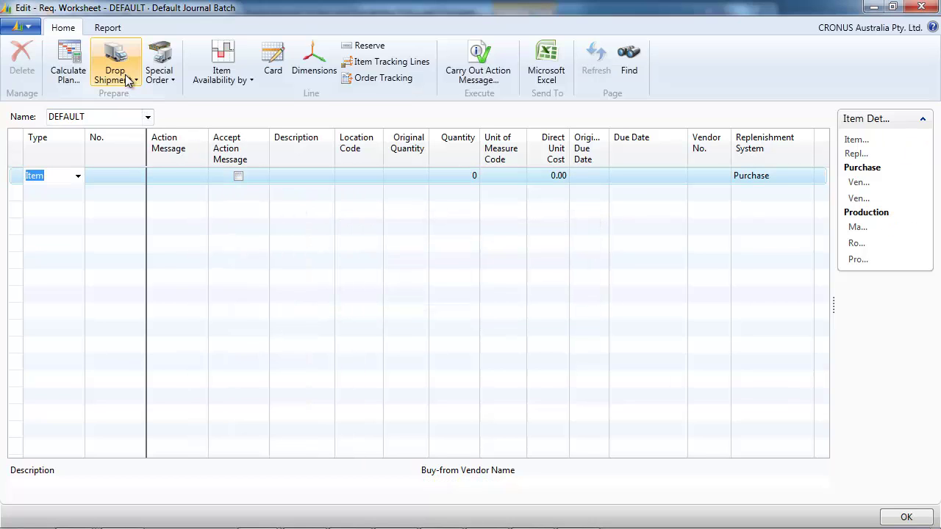
# - Recalculate the FIXEDREORDERINGQTY plan for 22/10/2014 to 31/12/2014 and open the stockkeeping unit card from the first planned line
pyautogui.click(79, 74)
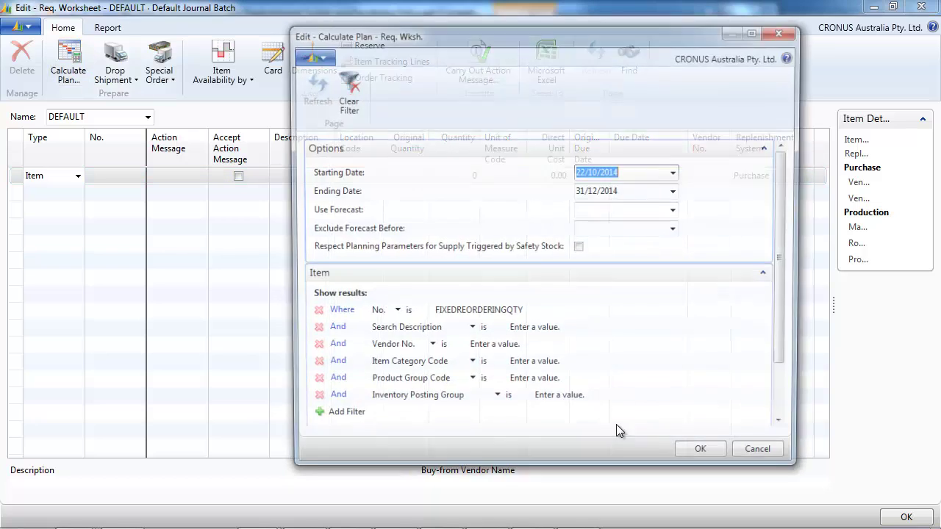
pyautogui.click(705, 459)
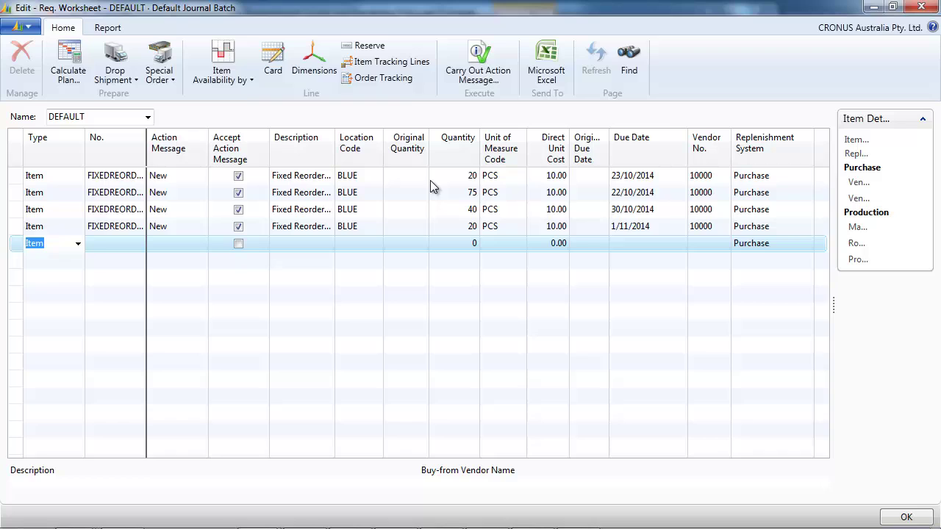
pyautogui.click(435, 175)
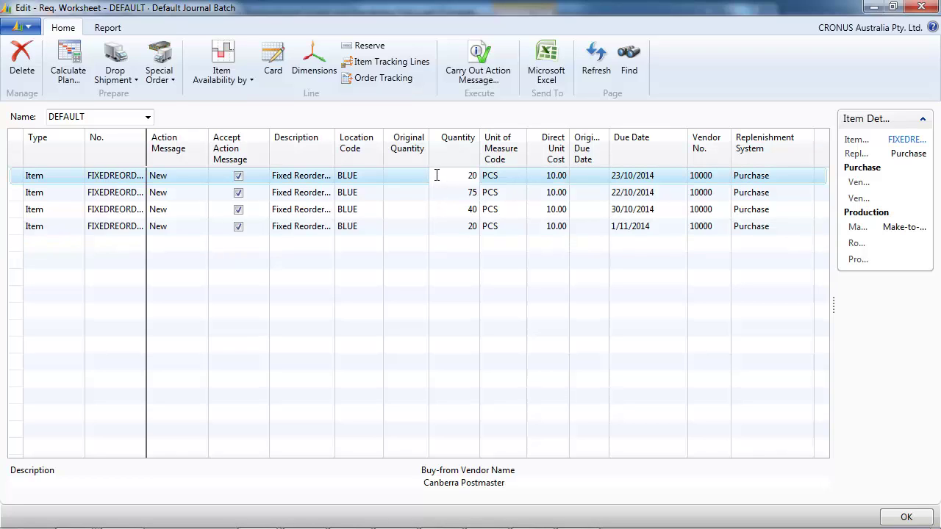
pyautogui.click(280, 69)
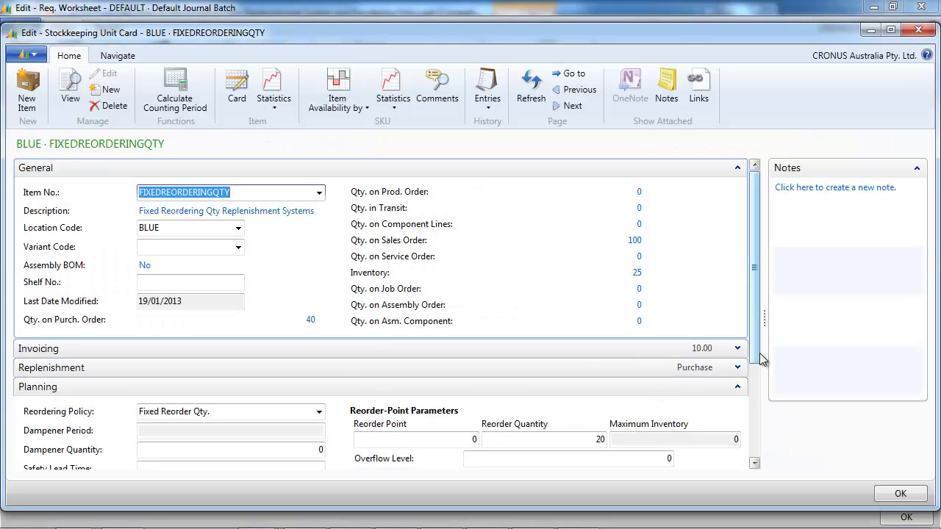
# - Set the BLUE stockkeeping unit's safety stock quantity to 80 and its reorder point to 100, and close the card
pyautogui.scroll(-2, 756, 363)
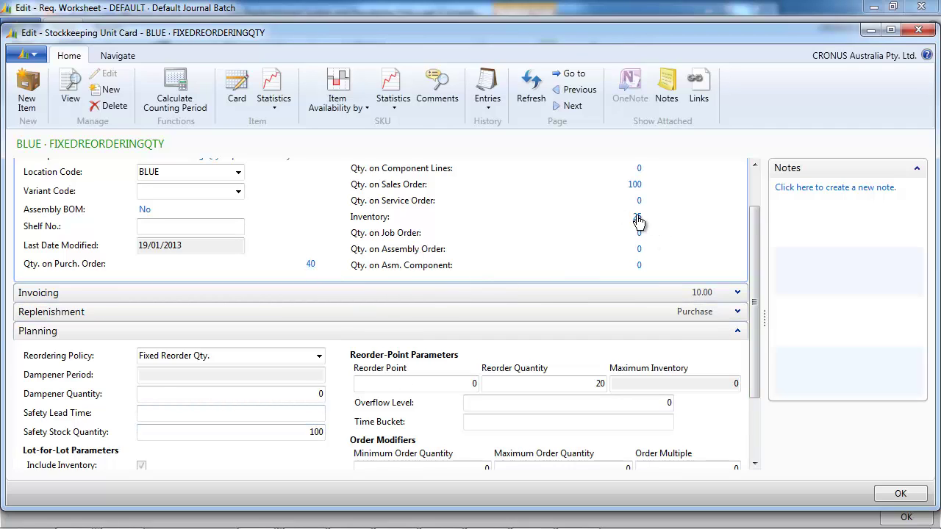
pyautogui.click(322, 431)
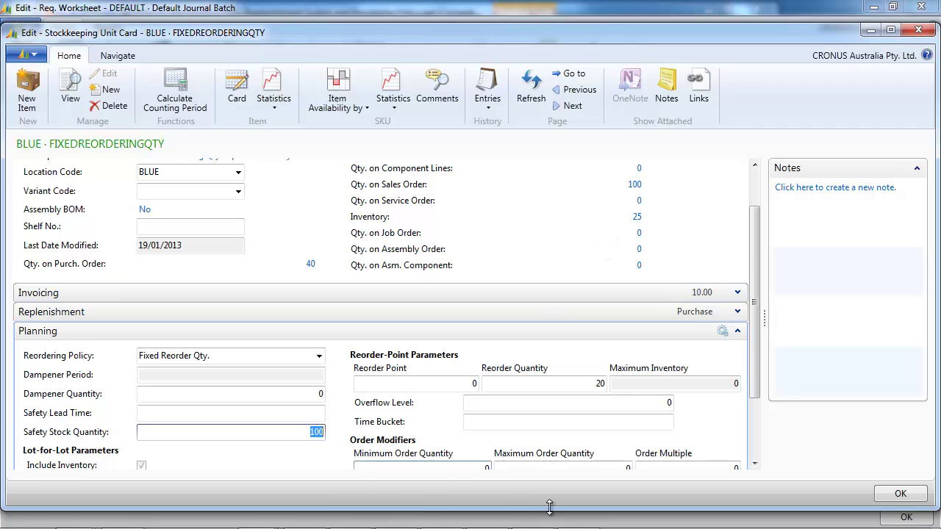
pyautogui.click(477, 384)
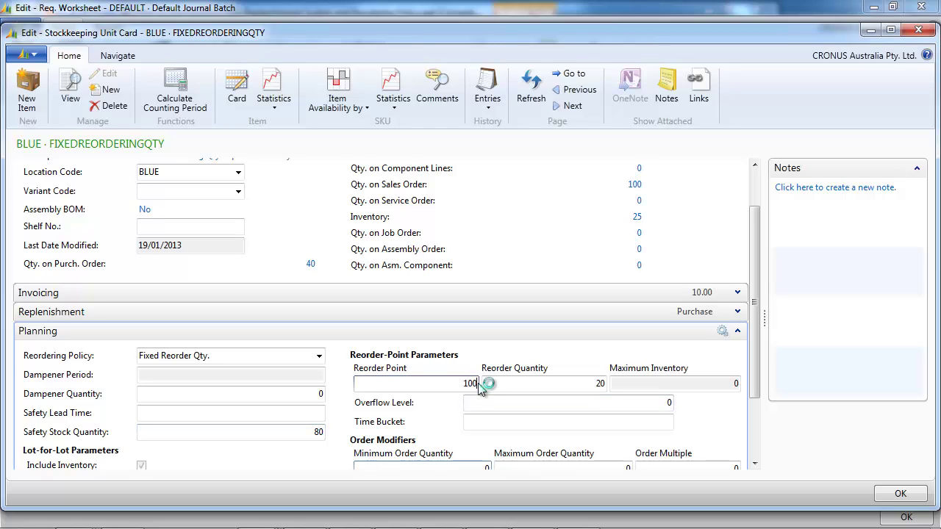
pyautogui.press('Tab')
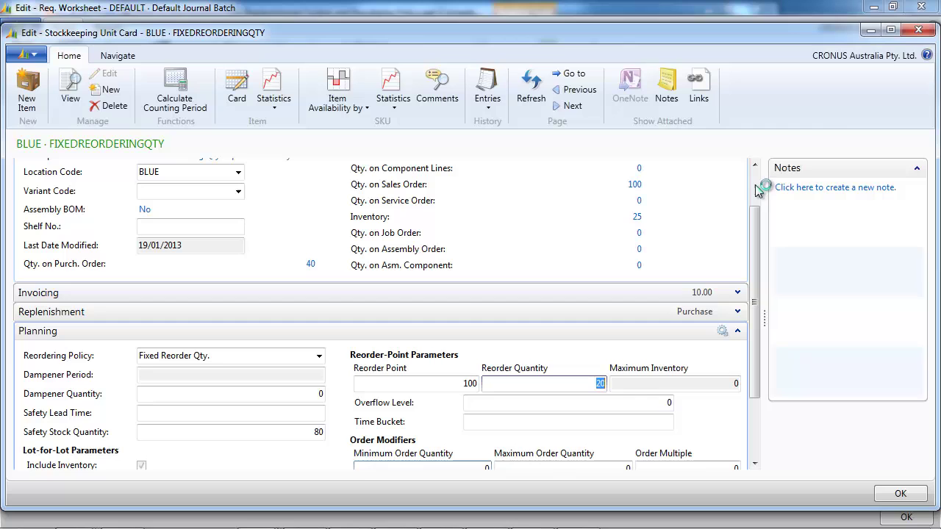
pyautogui.click(918, 30)
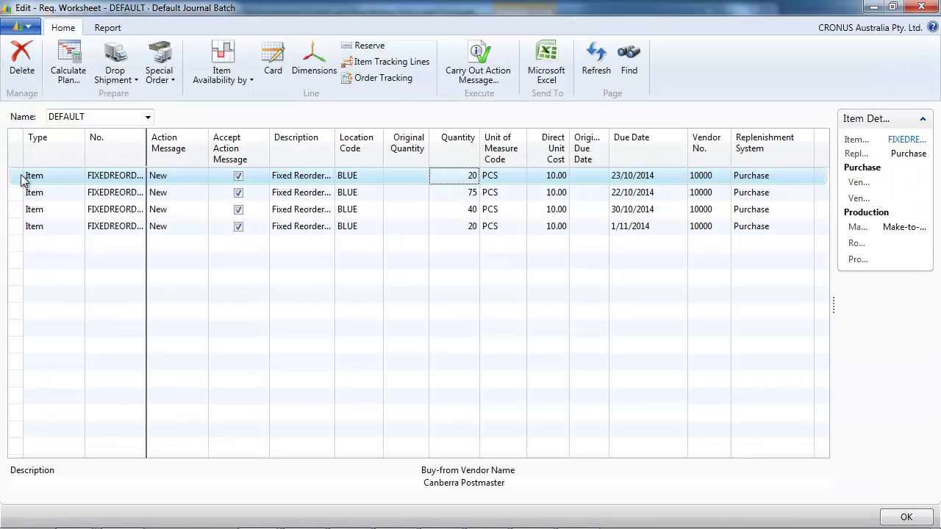
# - Delete all planned FIXEDREORDERINGQTY lines from the requisition worksheet
pyautogui.keyDown('shift'); pyautogui.click(29, 227); pyautogui.keyUp('shift')
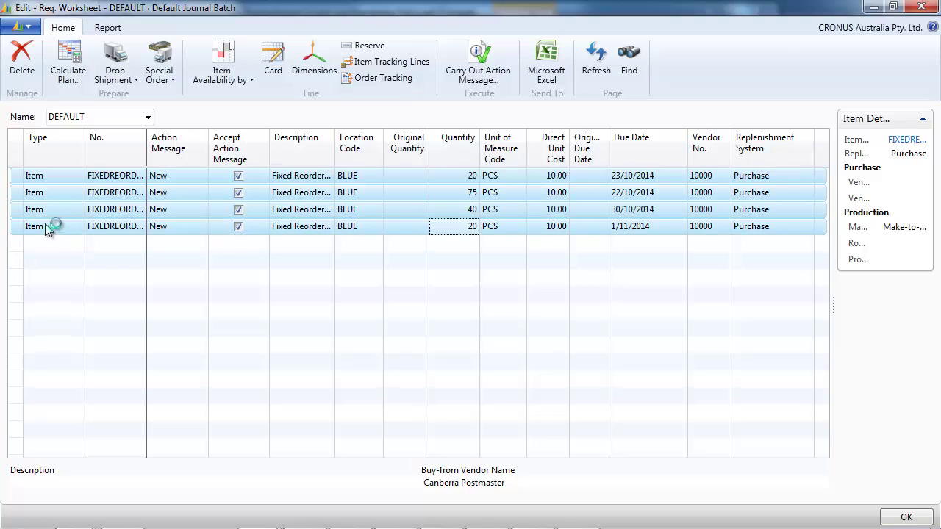
pyautogui.rightClick(57, 223)
pyautogui.click(116, 368)
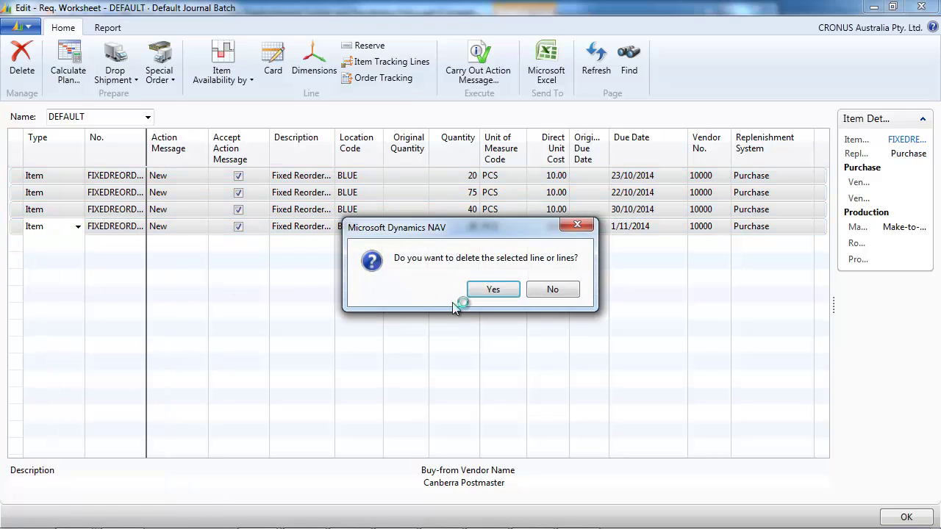
pyautogui.click(500, 293)
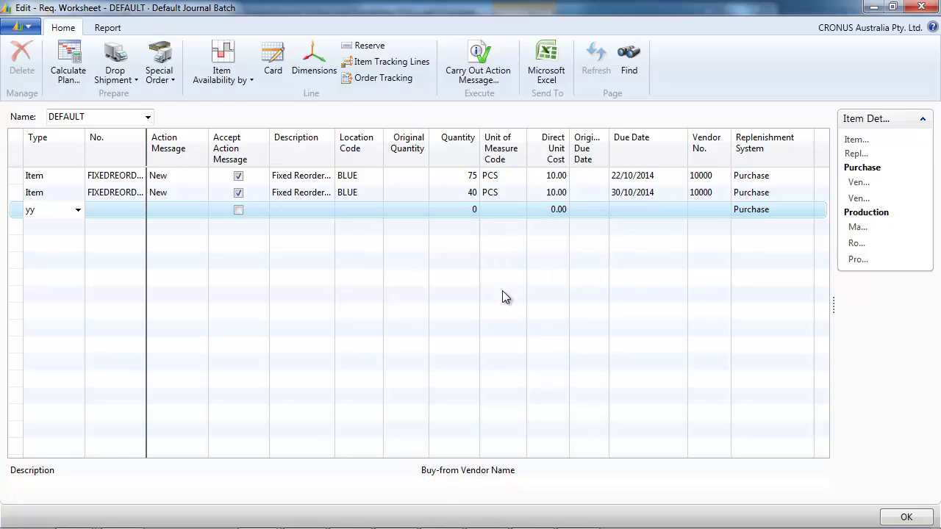
pyautogui.press('Up')
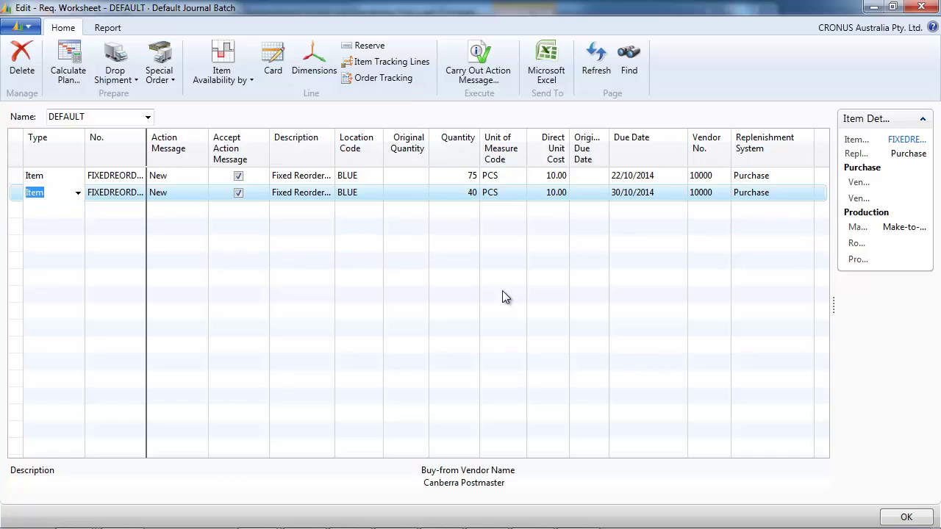
pyautogui.hotkey('ctrl', 'Delete')
pyautogui.click(502, 291)
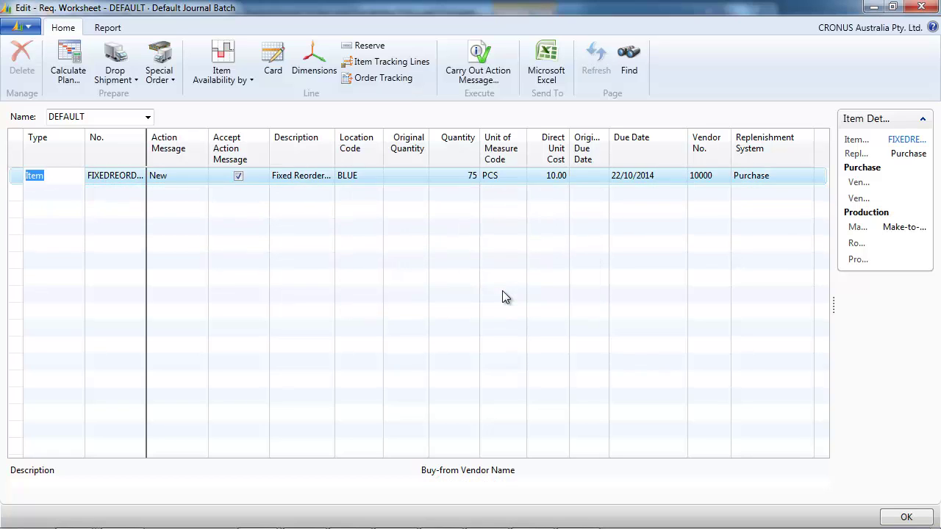
pyautogui.hotkey('ctrl', 'Delete')
pyautogui.click(502, 291)
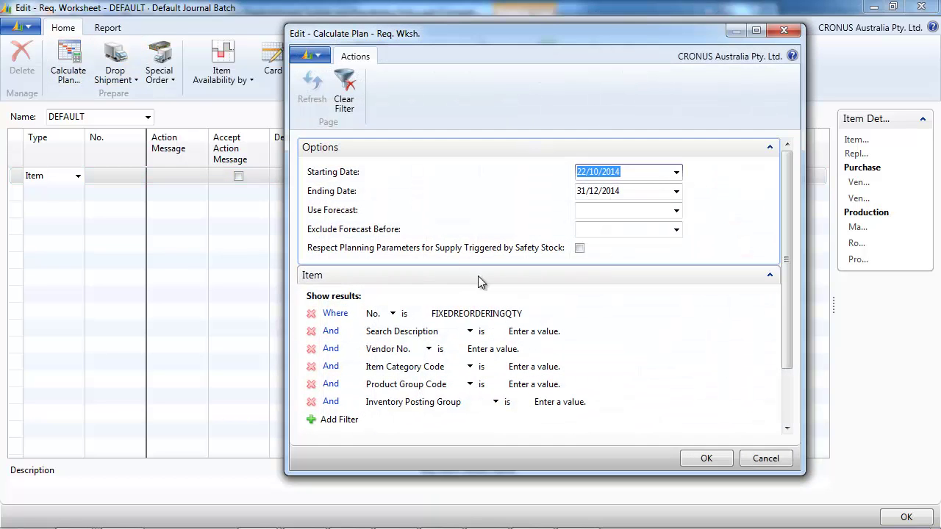
# - Recalculate the FIXEDREORDERINGQTY plan for 22/10/2014 to 31/12/2014 and review the stockkeeping unit card of the first planned line
pyautogui.click(704, 459)
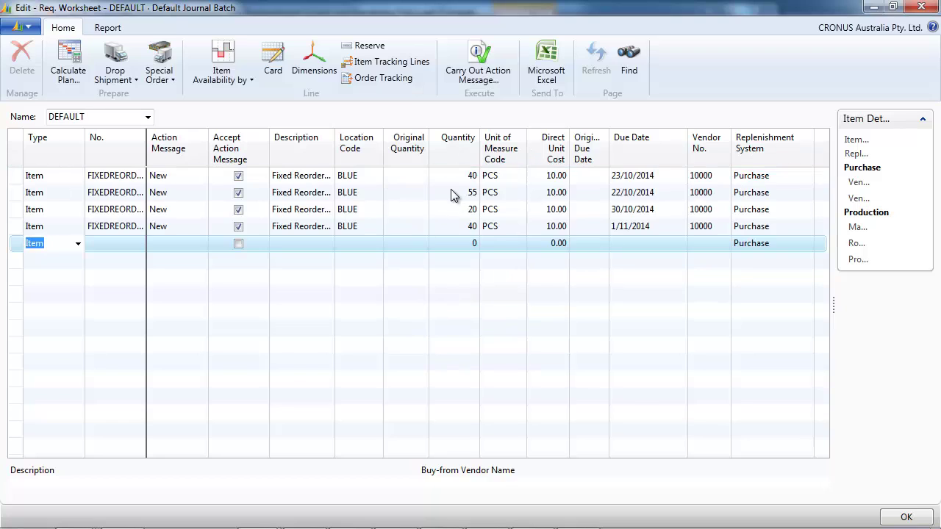
pyautogui.click(446, 175)
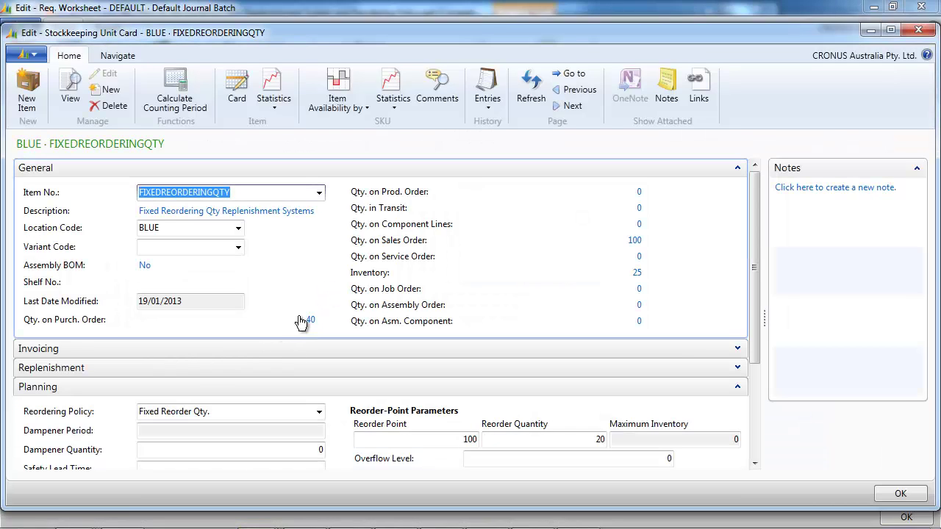
pyautogui.moveTo(761, 358); pyautogui.dragTo(759, 395)
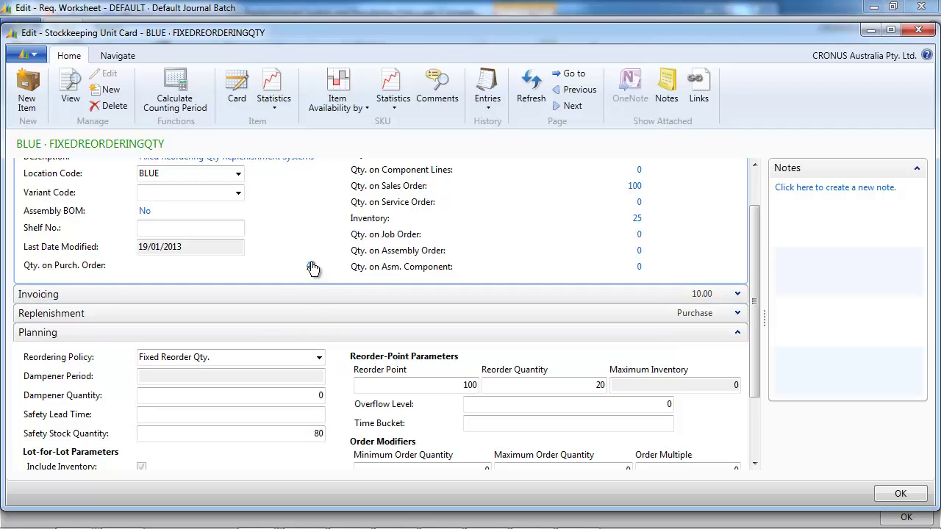
pyautogui.click(918, 30)
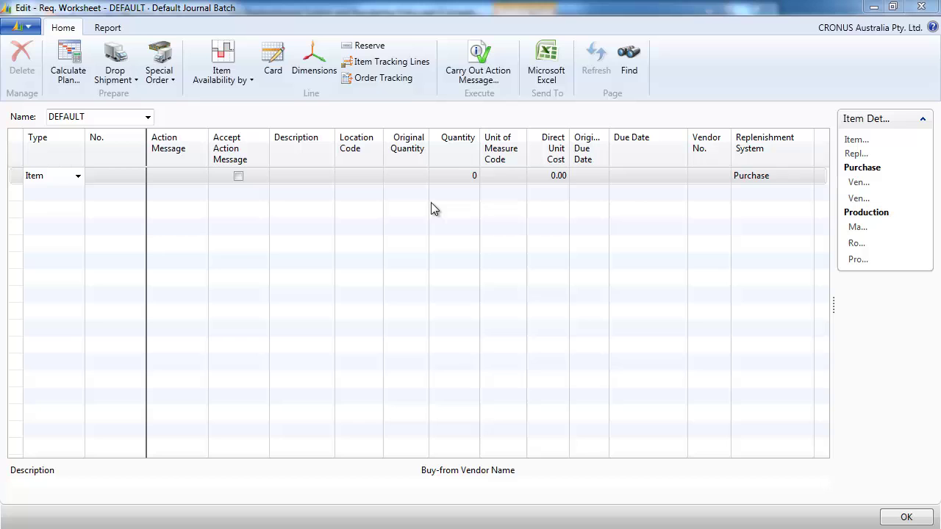
# - Calculate the requisition plan for item MAXIMUMQTY from 22/10/2014 to 31/12/2014
pyautogui.click(68, 67)
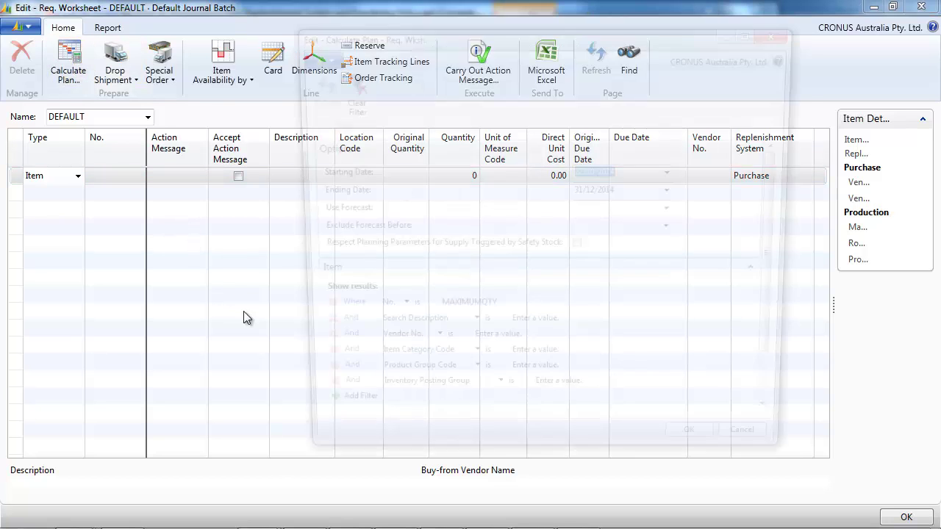
pyautogui.click(484, 313)
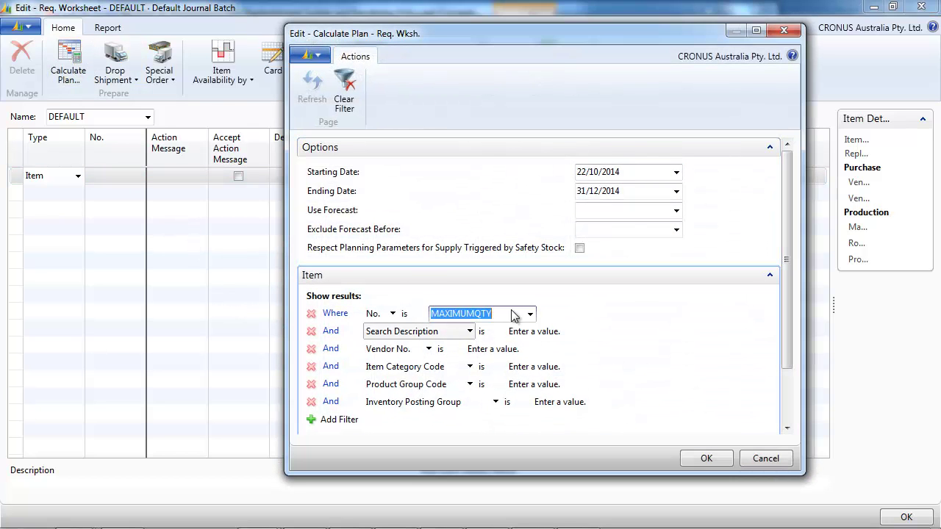
pyautogui.moveTo(791, 349); pyautogui.dragTo(790, 408)
pyautogui.click(719, 464)
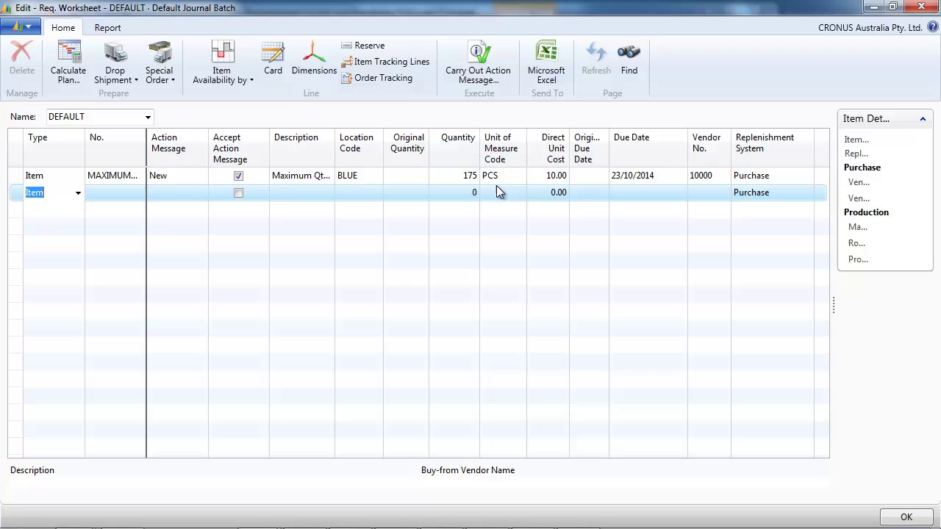
# - Open the MAXIMUMQTY line's stockkeeping unit card and examine its reorder point, maximum inventory and general quantities
pyautogui.click(117, 176)
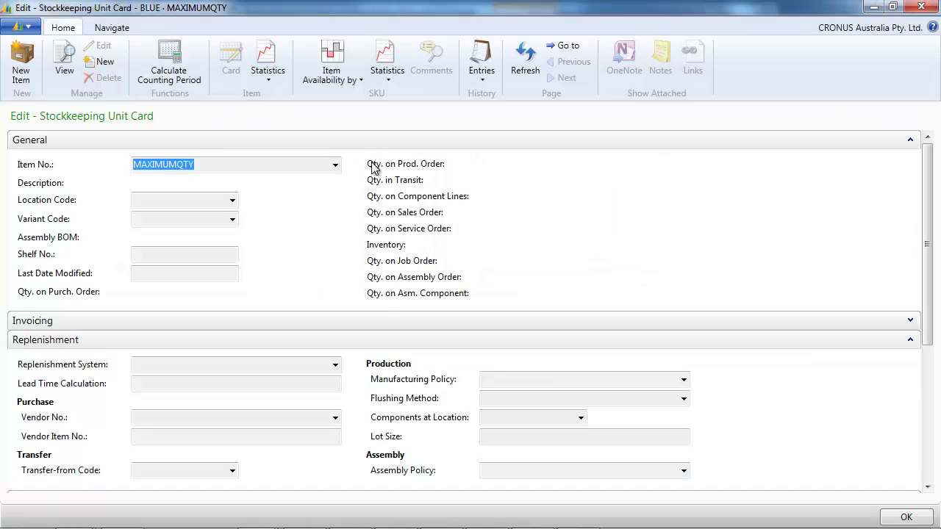
pyautogui.moveTo(924, 331); pyautogui.dragTo(924, 457)
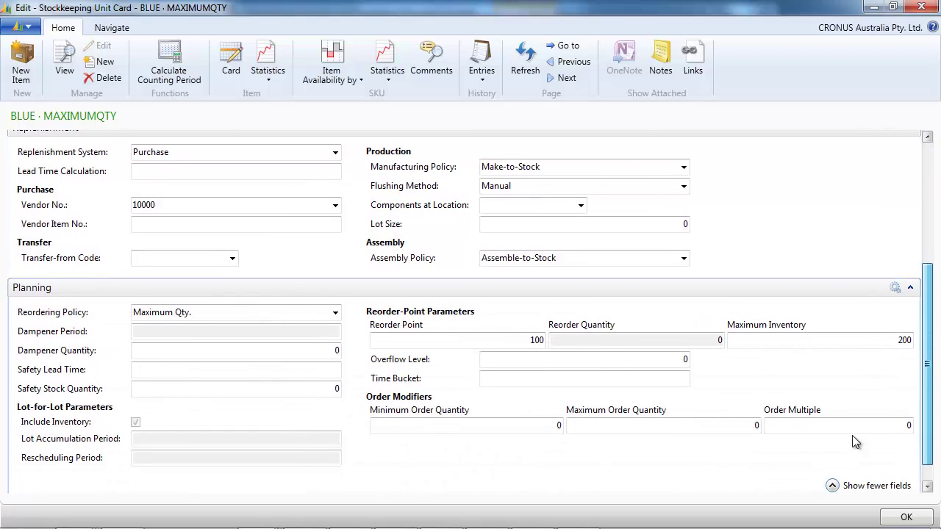
pyautogui.click(547, 340)
pyautogui.click(909, 340)
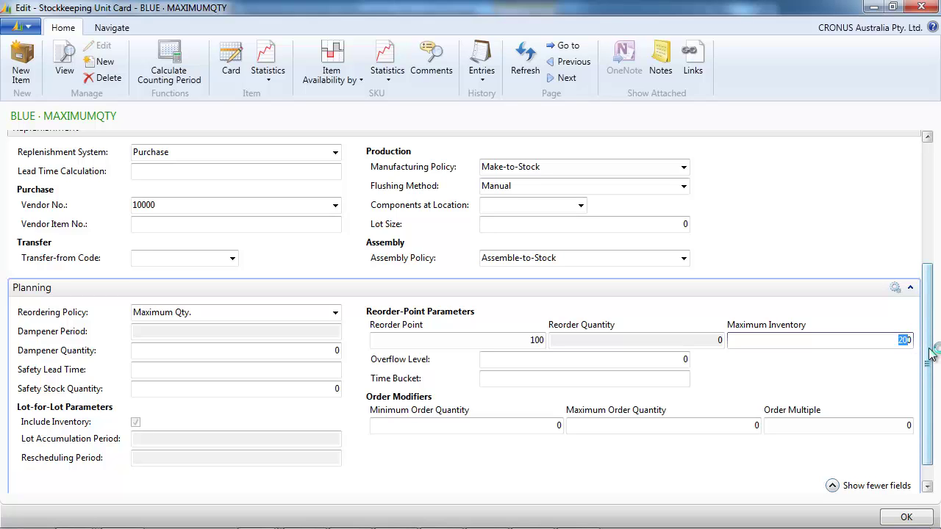
pyautogui.moveTo(928, 352); pyautogui.dragTo(923, 210)
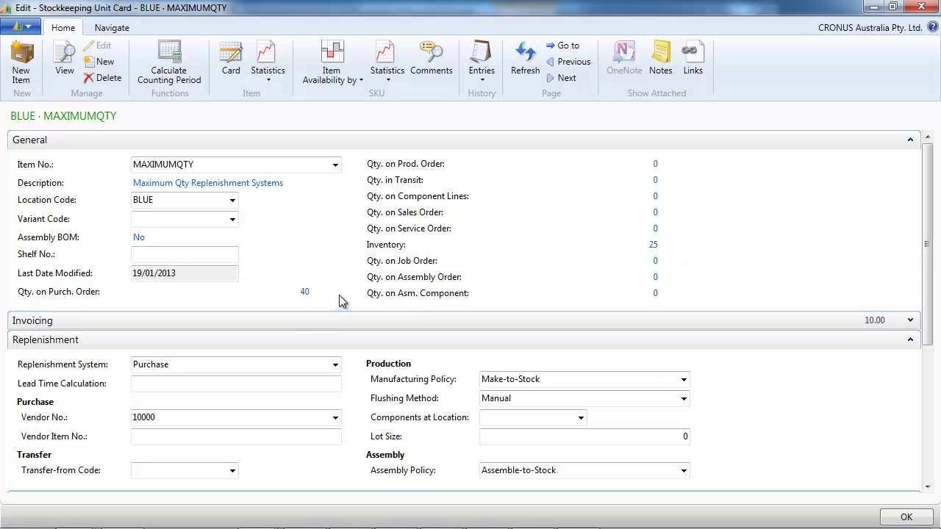
# - Drill down into the quantity on purchase order to check the purchase line, and return to the requisition worksheet
pyautogui.rightClick(305, 298)
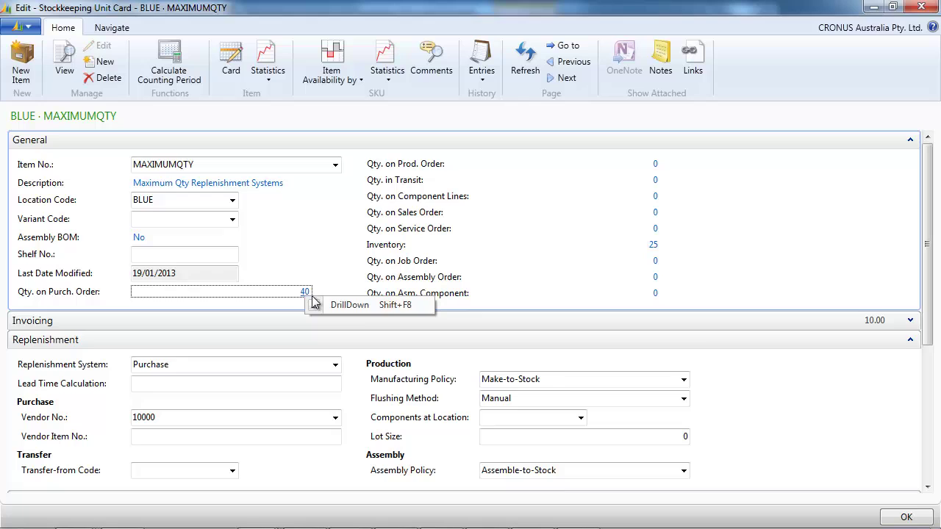
pyautogui.click(356, 306)
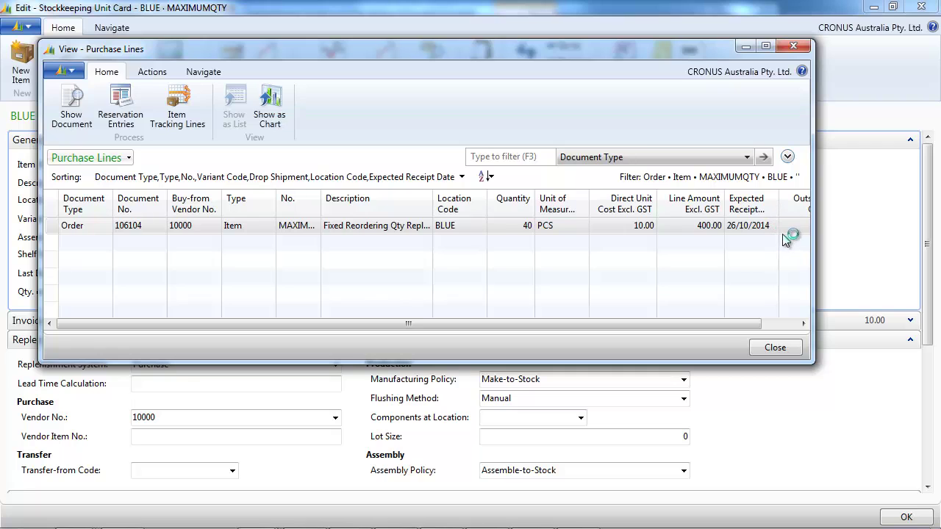
pyautogui.click(794, 47)
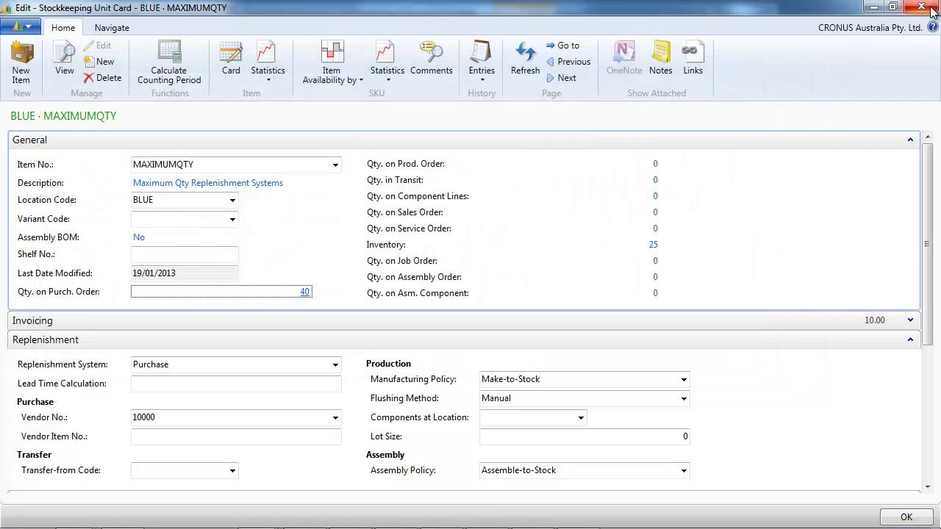
pyautogui.click(931, 13)
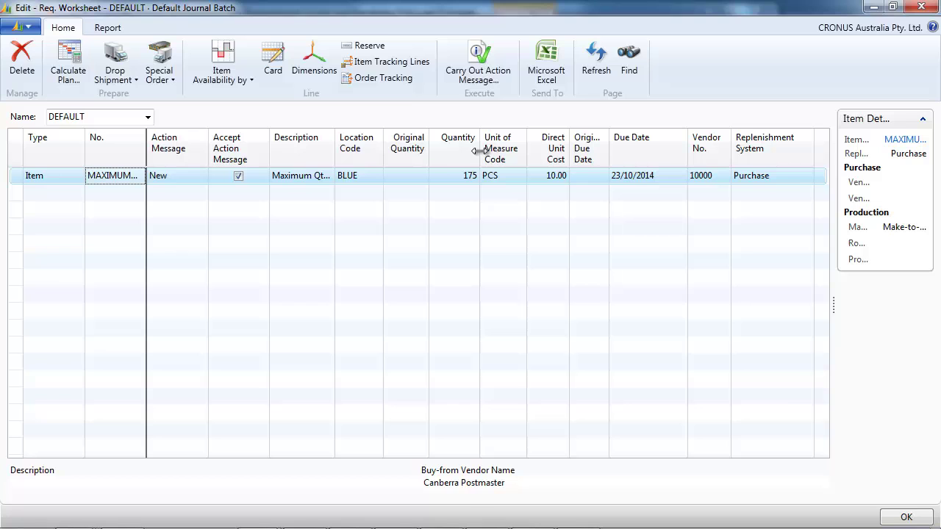
# - Set the time bucket to 7D on the MAXIMUMQTY stockkeeping unit card for BLUE and close the card
pyautogui.click(279, 74)
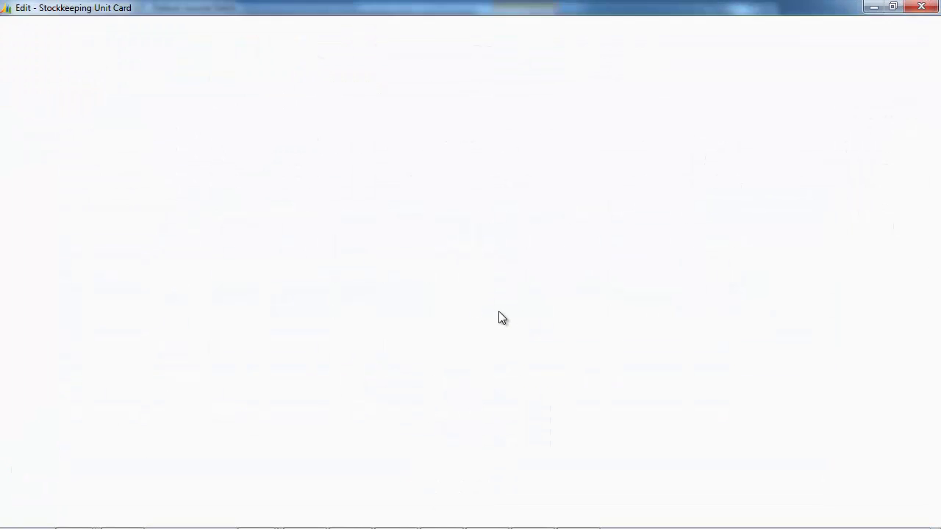
pyautogui.scroll(-5, 915, 397)
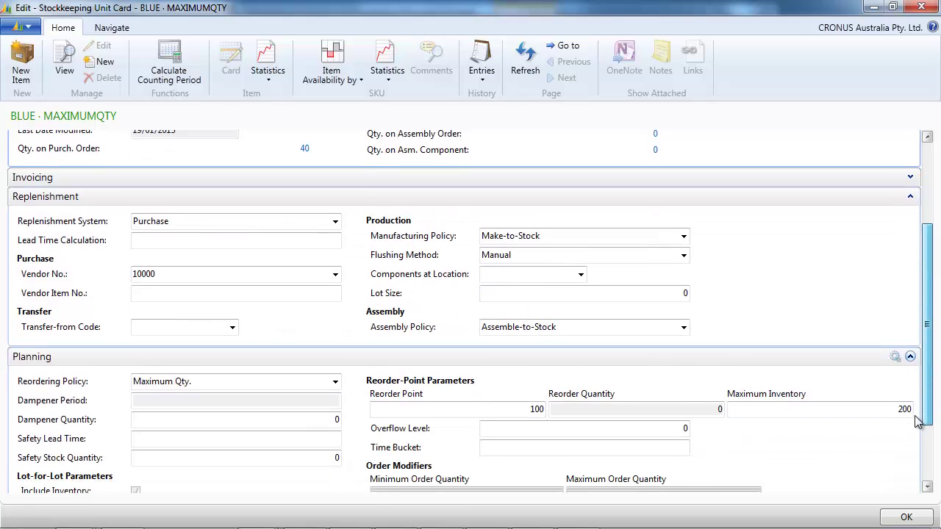
pyautogui.click(631, 388)
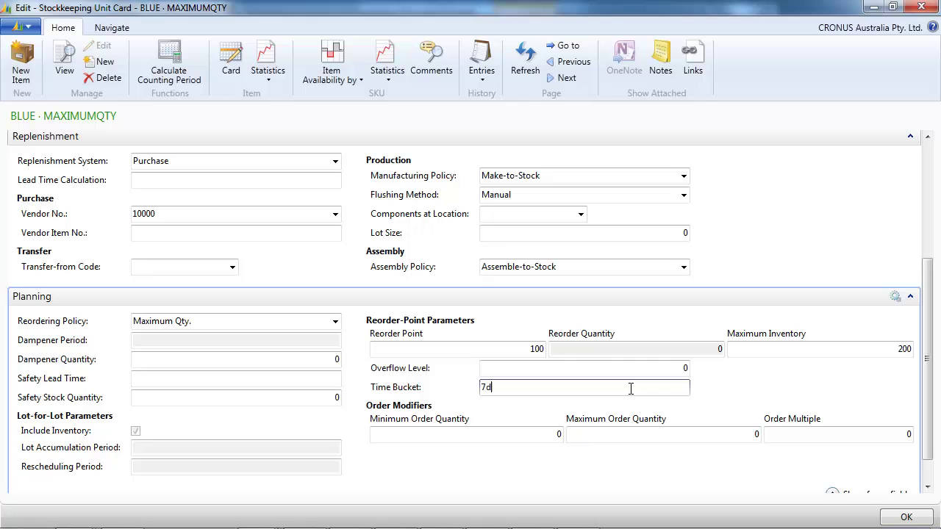
pyautogui.press('Tab')
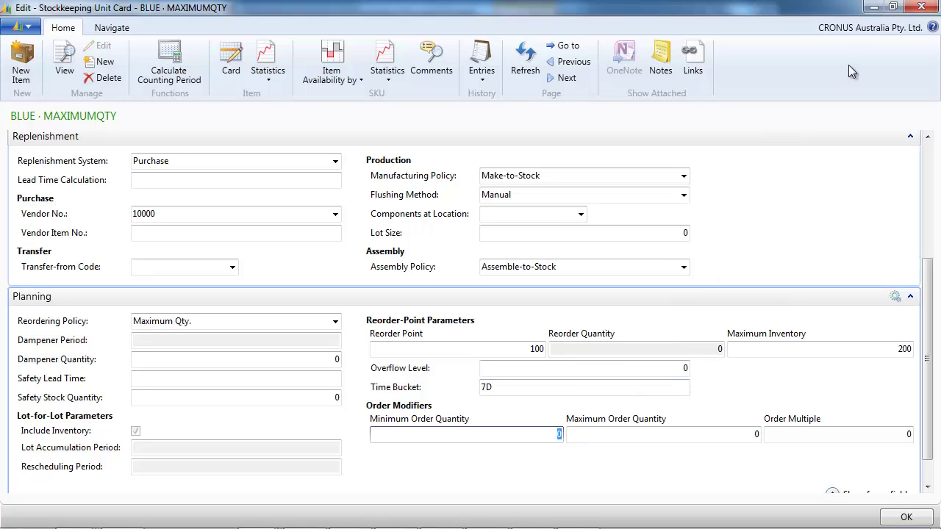
pyautogui.click(924, 8)
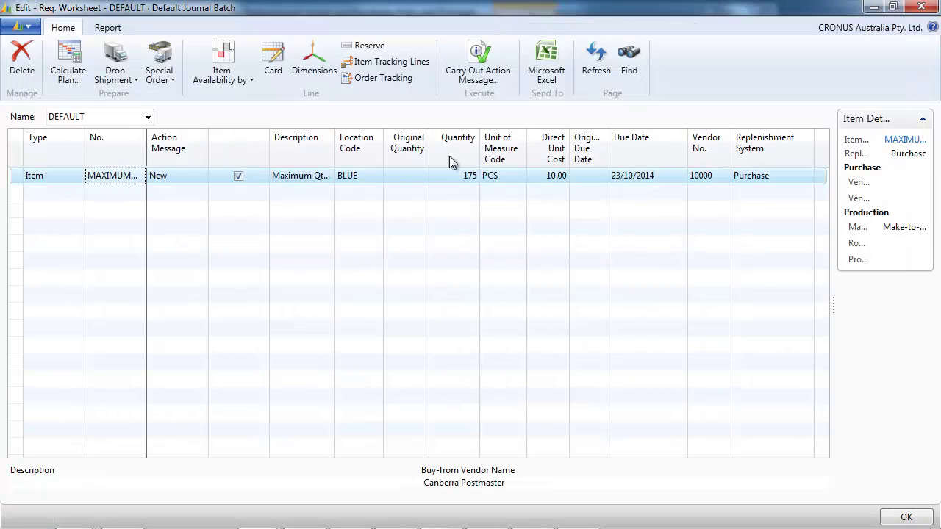
# - Delete the MAXIMUMQTY line from the requisition worksheet and recalculate its plan for 22/10/2014 to 31/12/2014
pyautogui.rightClick(384, 177)
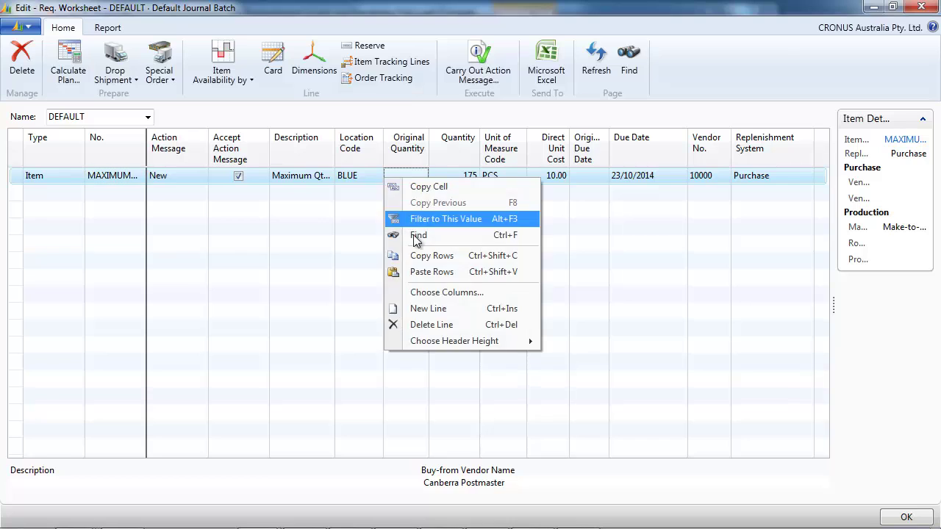
pyautogui.click(445, 323)
pyautogui.click(490, 289)
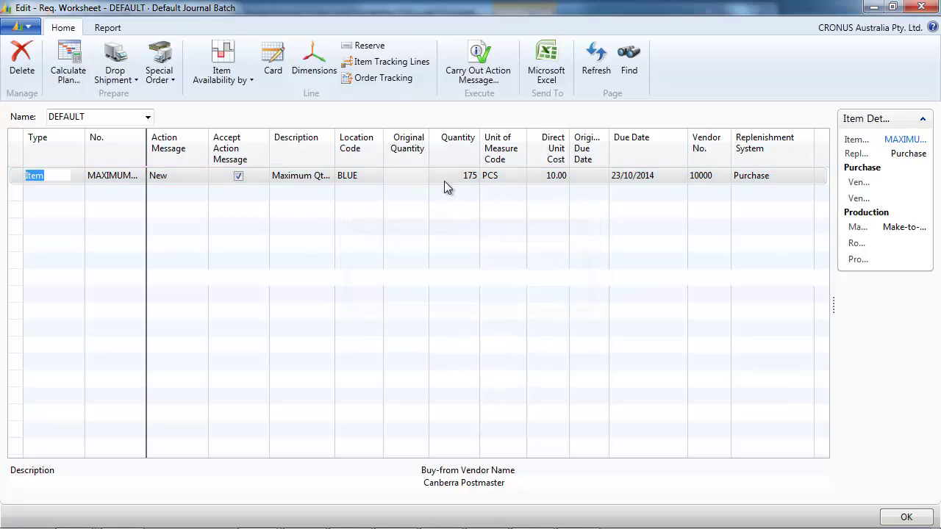
pyautogui.click(73, 81)
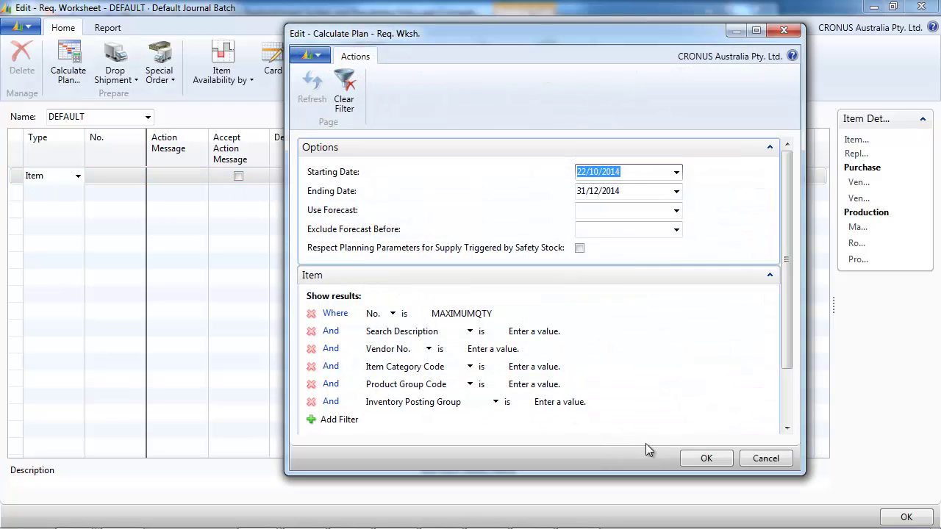
pyautogui.click(698, 445)
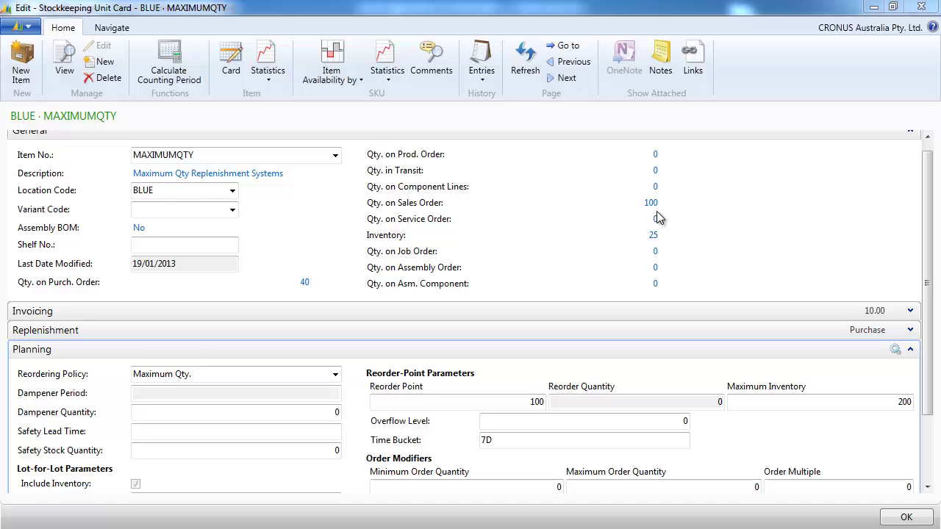
# - Drill down into the MAXIMUMQTY card's quantity on sales order to check the sales line, and return to the requisition worksheet
pyautogui.rightClick(654, 211)
pyautogui.click(689, 213)
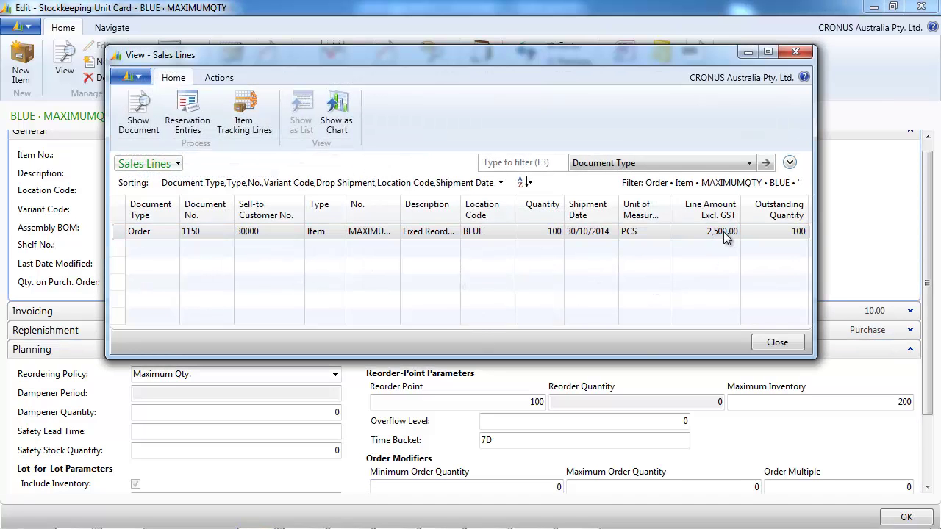
pyautogui.click(796, 52)
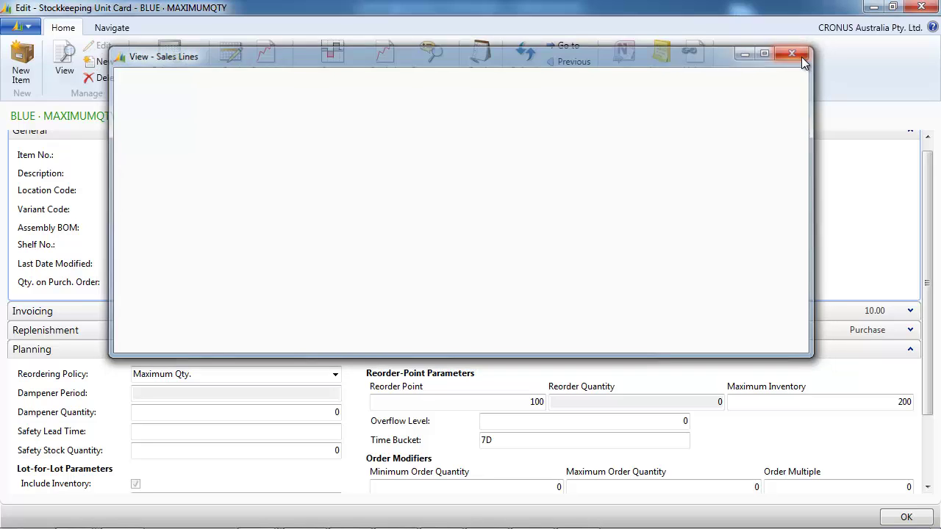
pyautogui.click(926, 10)
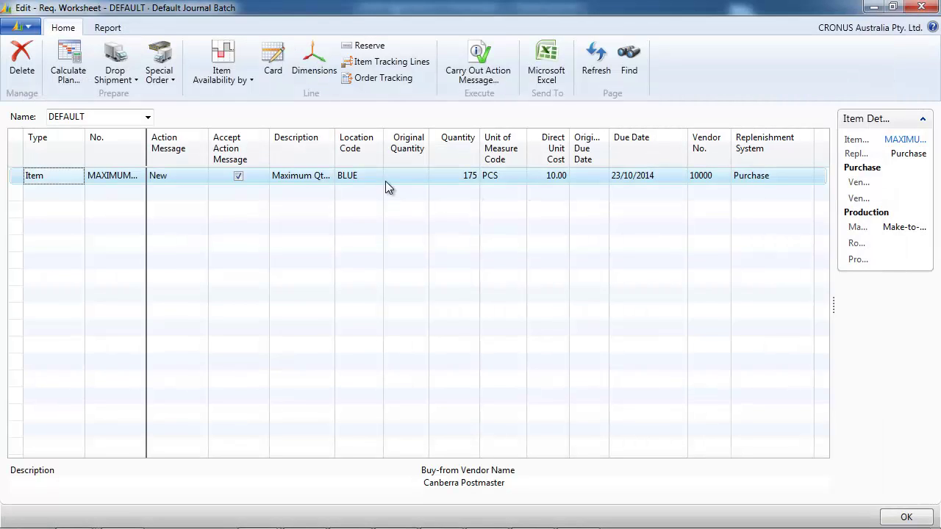
# - Delete the MAXIMUMQTY requisition line and calculate the plan again for 22/10/2014 to 31/12/2014 with the 7D time bucket
pyautogui.rightClick(398, 175)
pyautogui.click(457, 314)
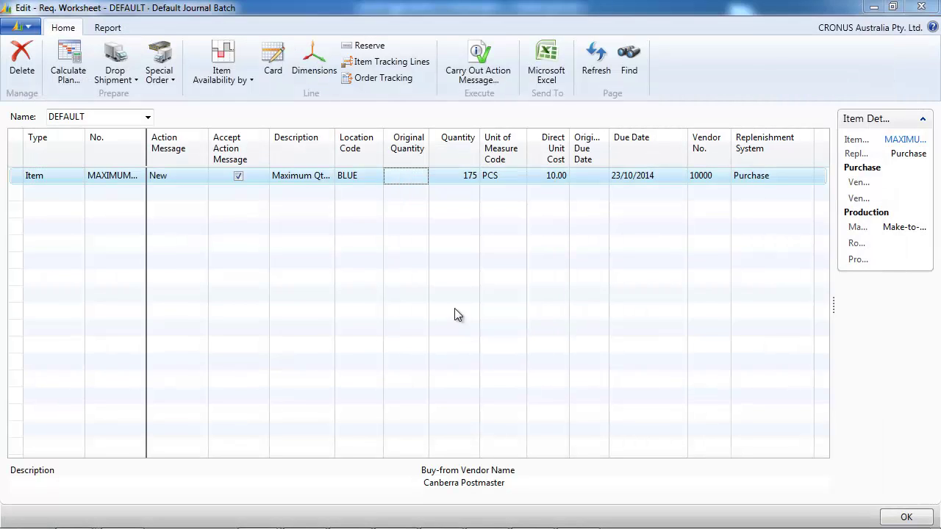
pyautogui.click(495, 290)
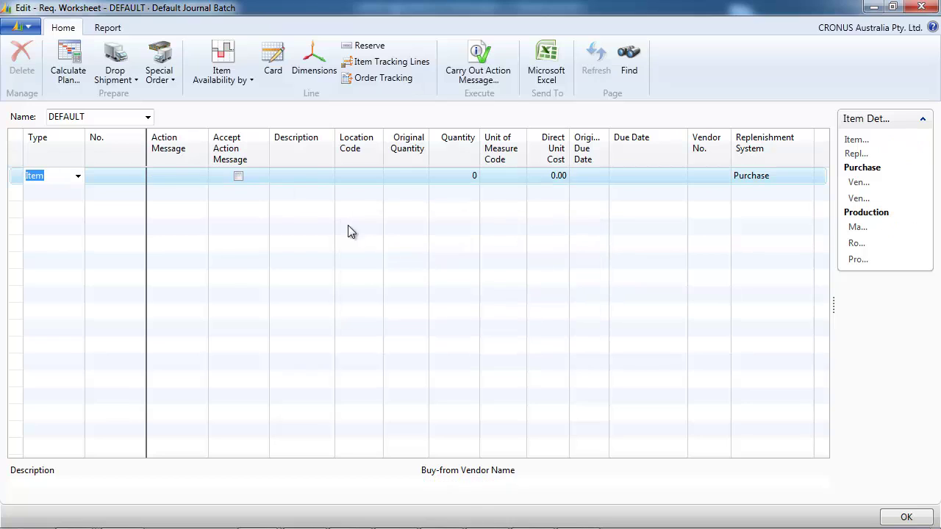
pyautogui.click(70, 81)
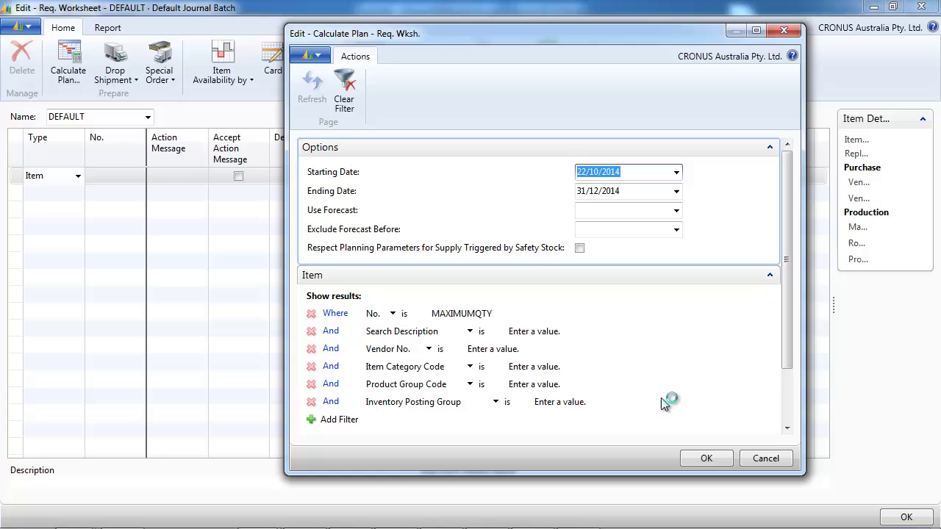
pyautogui.click(690, 459)
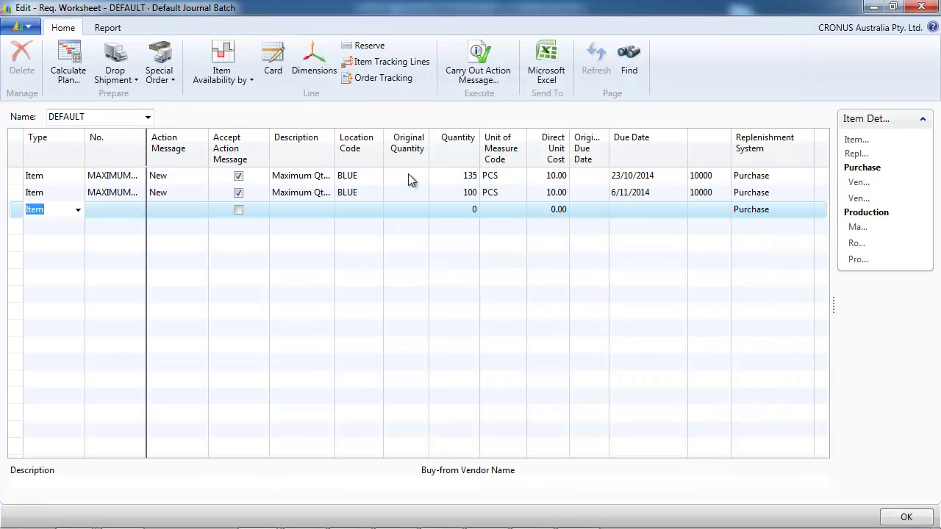
# - Set the time bucket to 20D on the MAXIMUMQTY stockkeeping unit card for BLUE and close the card
pyautogui.click(410, 191)
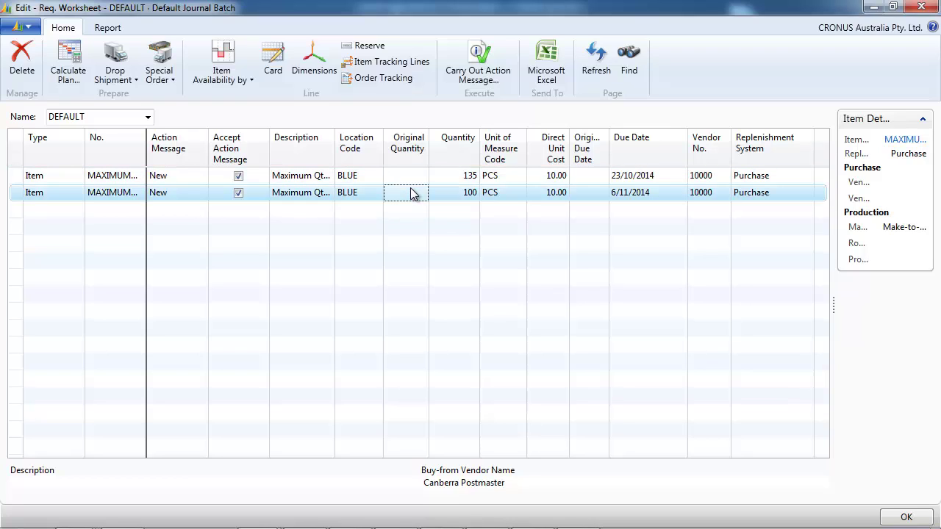
pyautogui.click(413, 178)
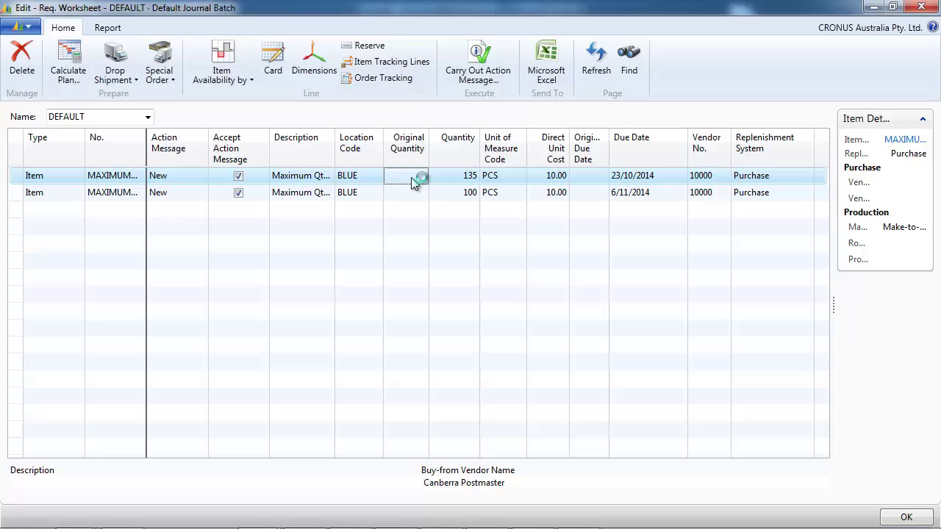
pyautogui.click(273, 73)
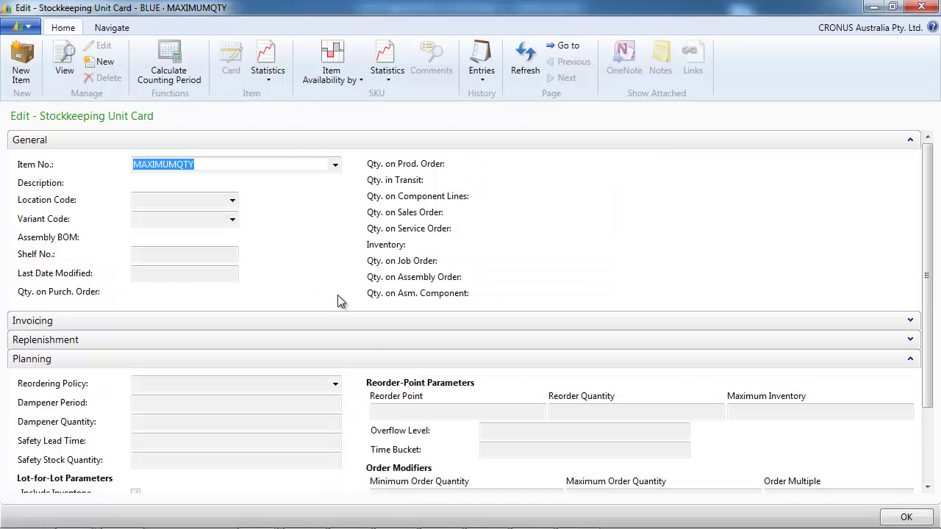
pyautogui.scroll(-3, 928, 372)
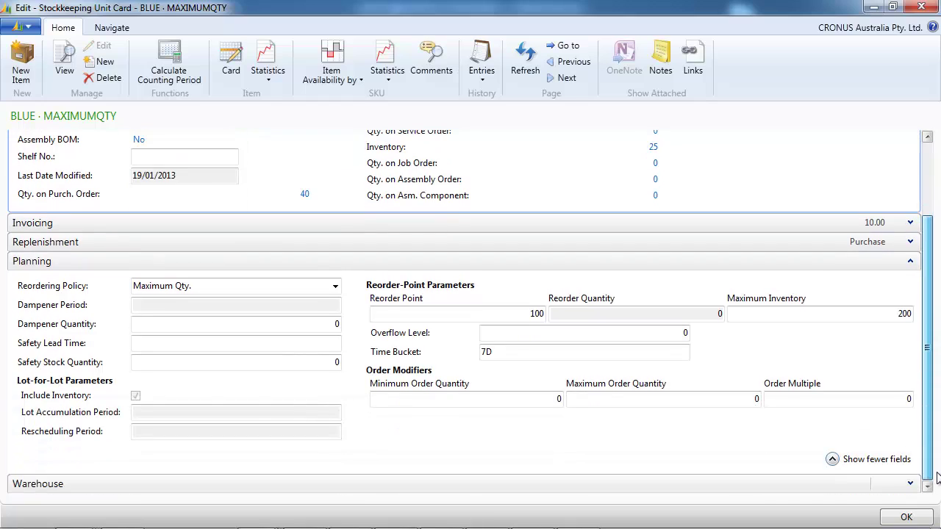
pyautogui.moveTo(508, 350); pyautogui.dragTo(457, 351)
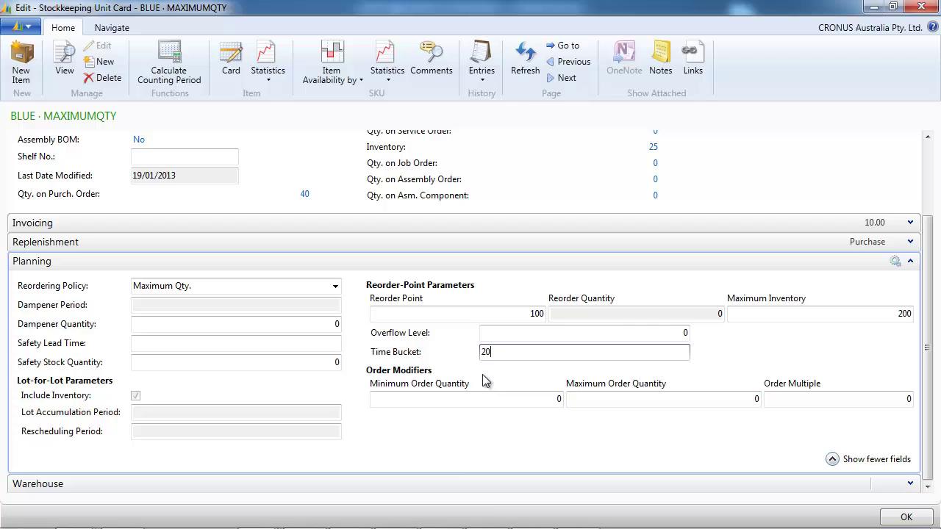
pyautogui.write('20D')
pyautogui.press('Tab')
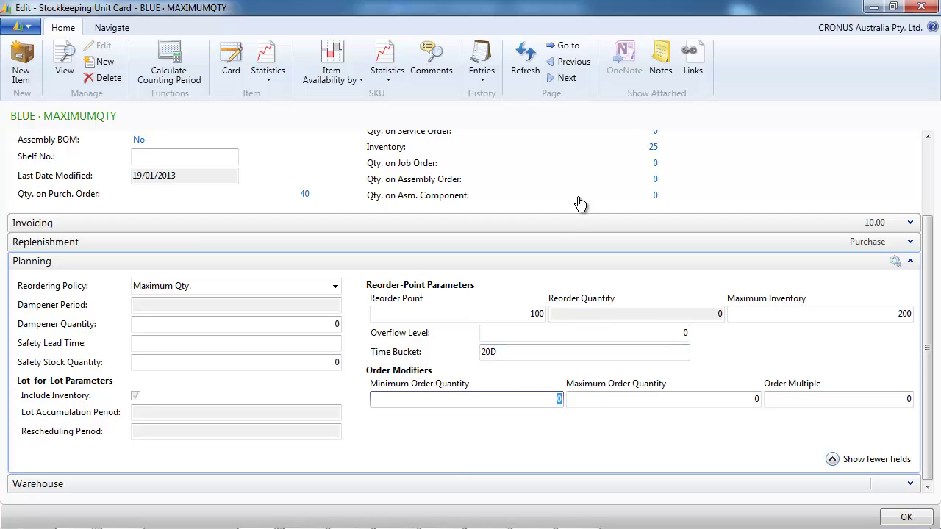
pyautogui.click(921, 8)
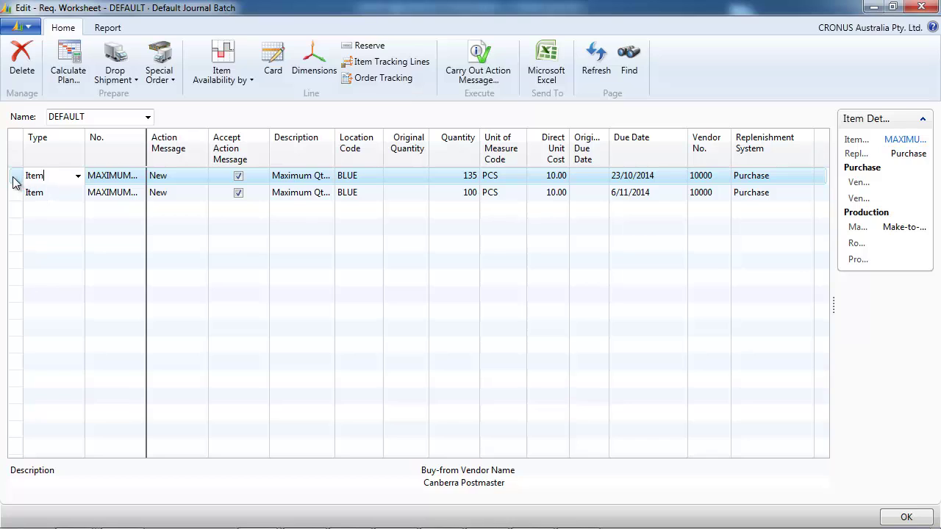
# - Delete both MAXIMUMQTY lines from the requisition worksheet and recalculate the item's plan for 22/10/2014 to 31/12/2014
pyautogui.moveTo(13, 182); pyautogui.dragTo(10, 194)
pyautogui.rightClick(52, 181)
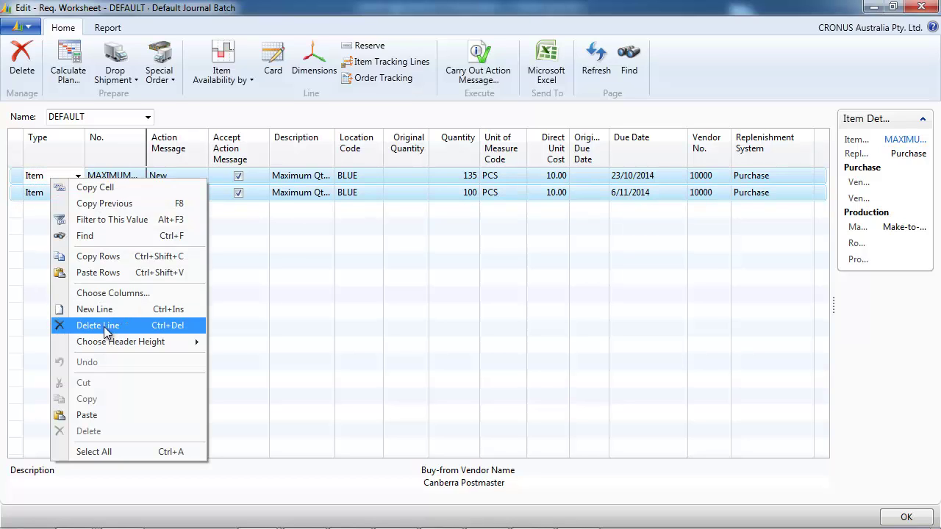
pyautogui.click(107, 328)
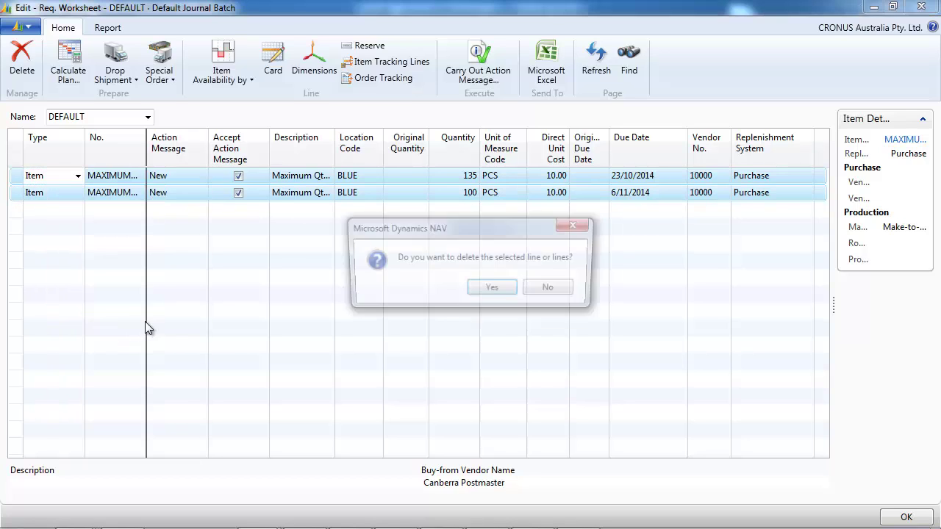
pyautogui.click(489, 288)
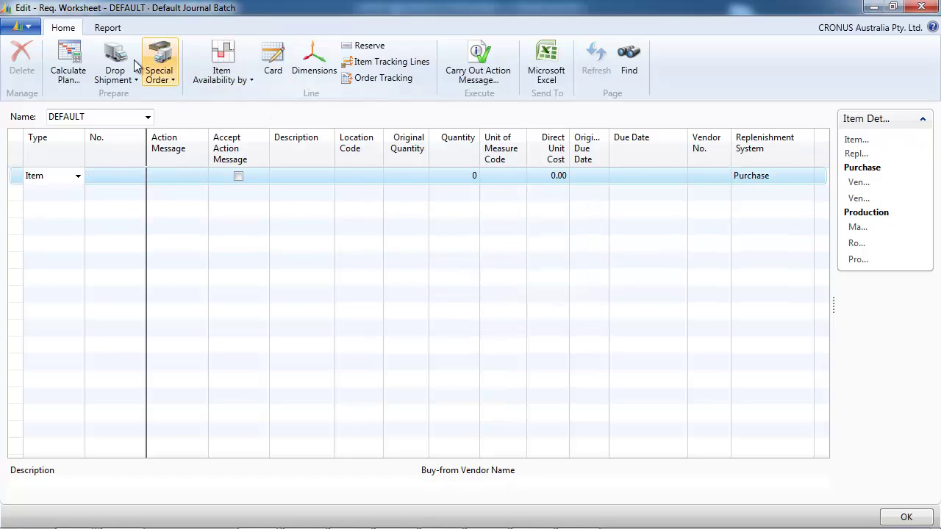
pyautogui.click(64, 73)
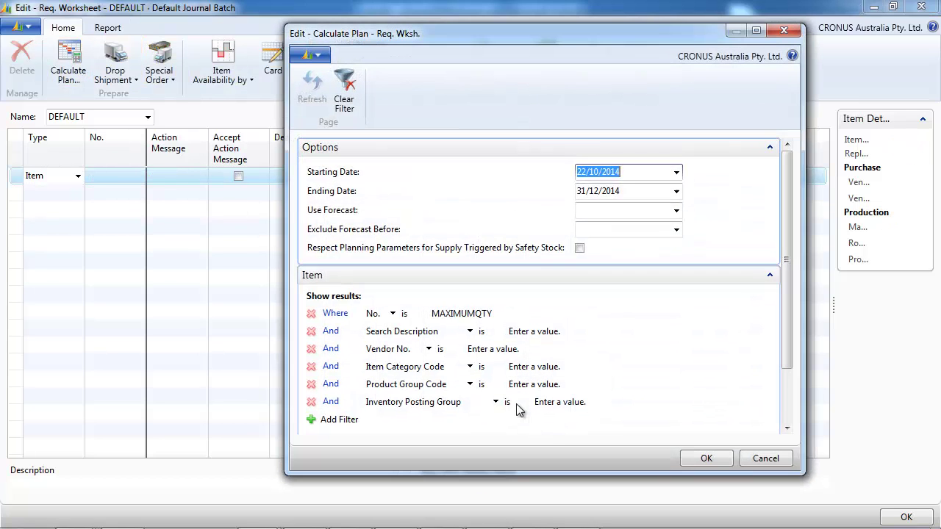
pyautogui.click(706, 458)
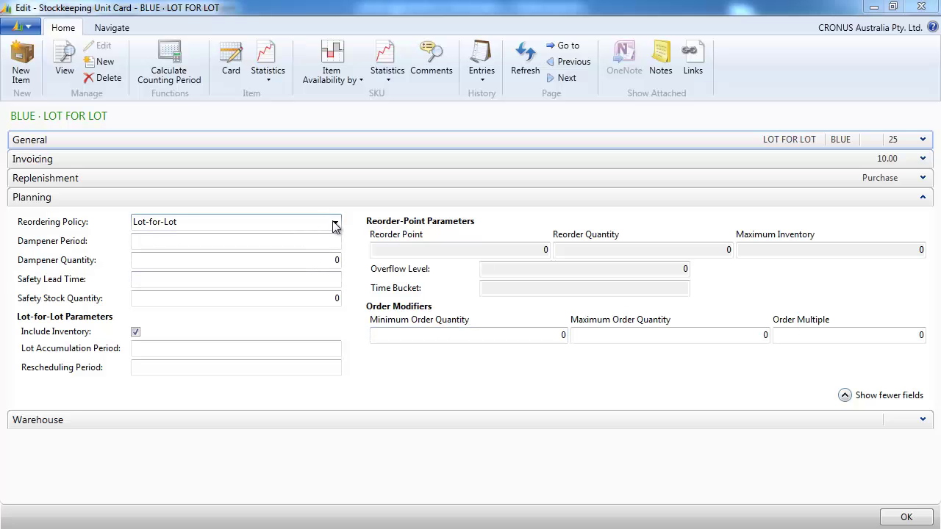
# - Examine the reordering policy and general quantities on the LOT FOR LOT stockkeeping unit card for BLUE, and return to the worksheet
pyautogui.click(336, 223)
pyautogui.click(336, 223)
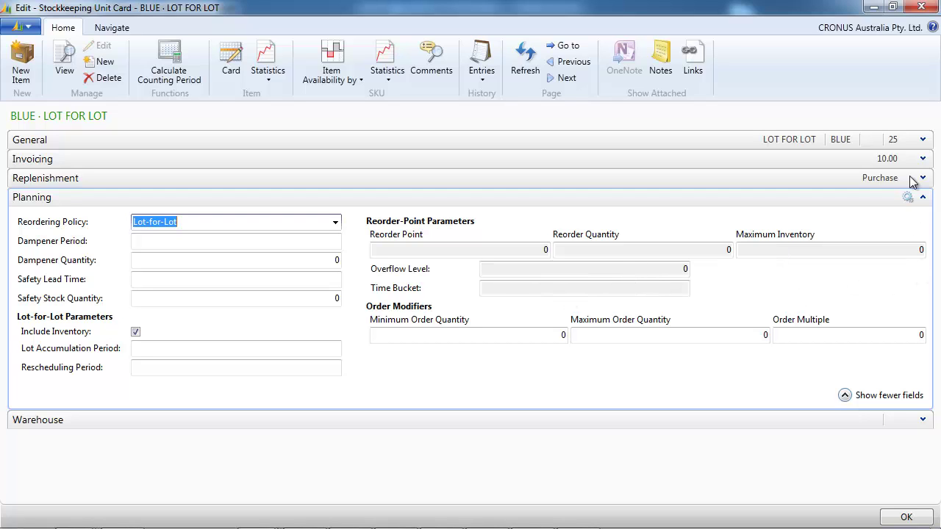
pyautogui.click(922, 139)
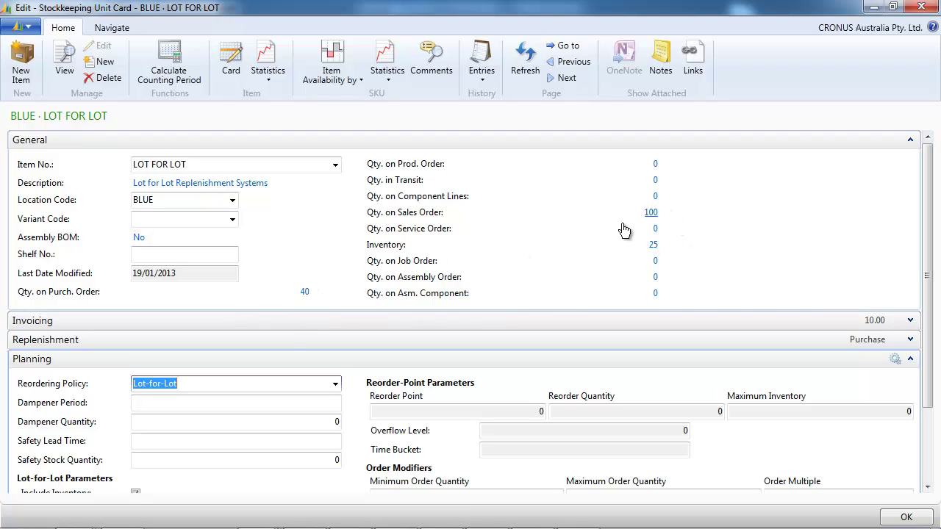
pyautogui.click(922, 7)
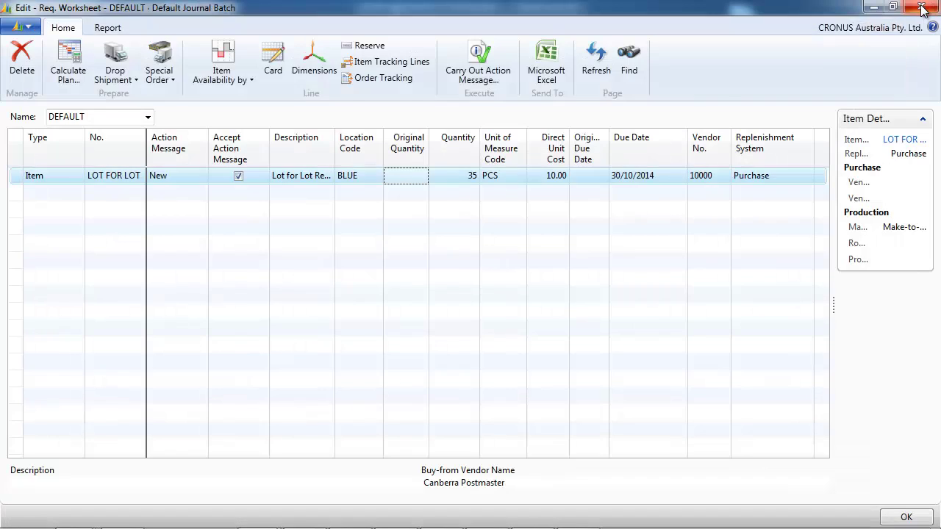
# - Delete the LOT FOR LOT line from the requisition worksheet and recalculate its plan for 22/10/2014 to 31/12/2014
pyautogui.rightClick(401, 184)
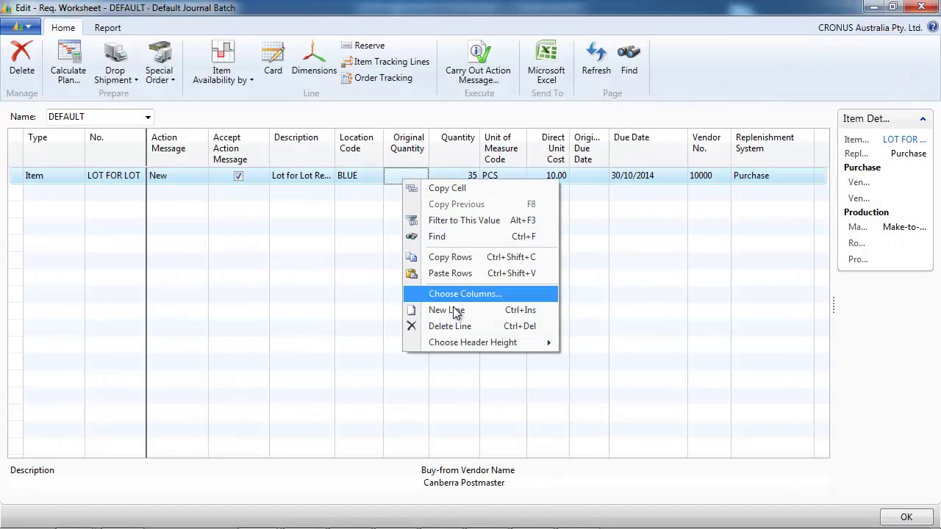
pyautogui.click(430, 327)
pyautogui.click(489, 290)
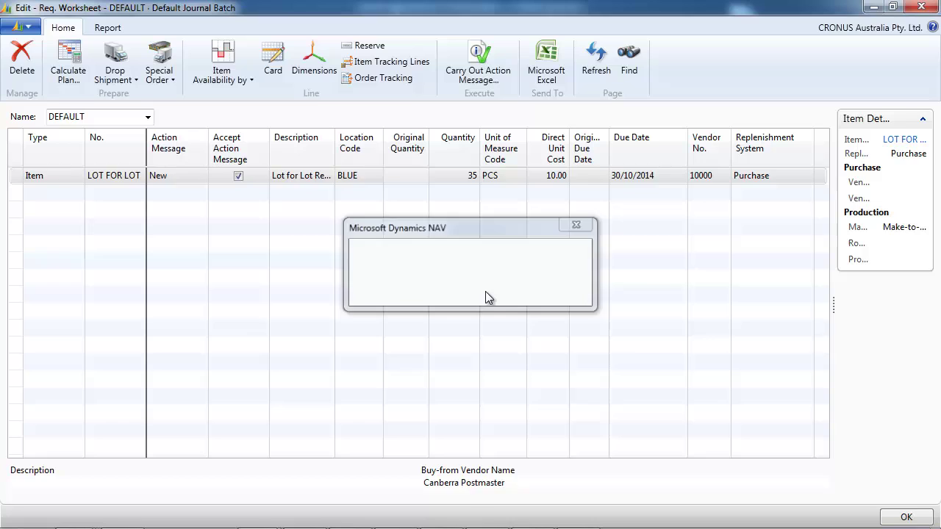
pyautogui.click(70, 73)
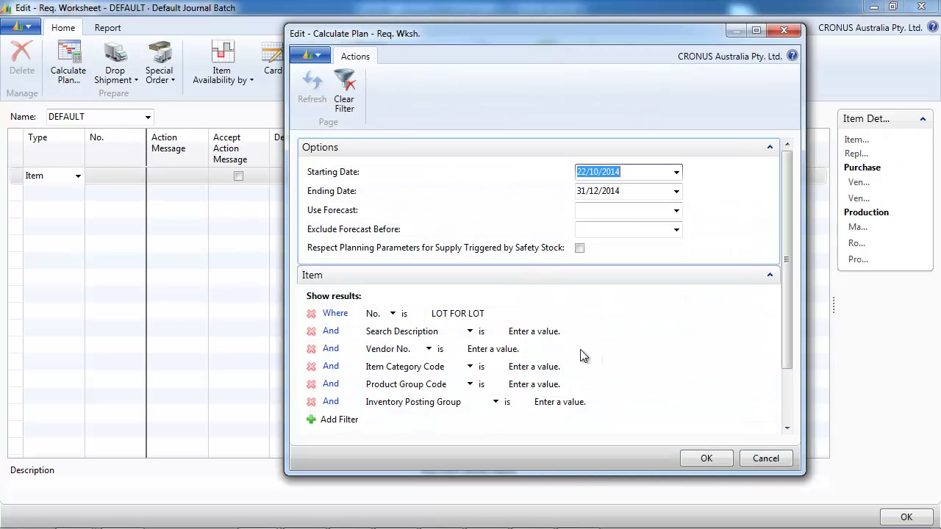
pyautogui.click(706, 459)
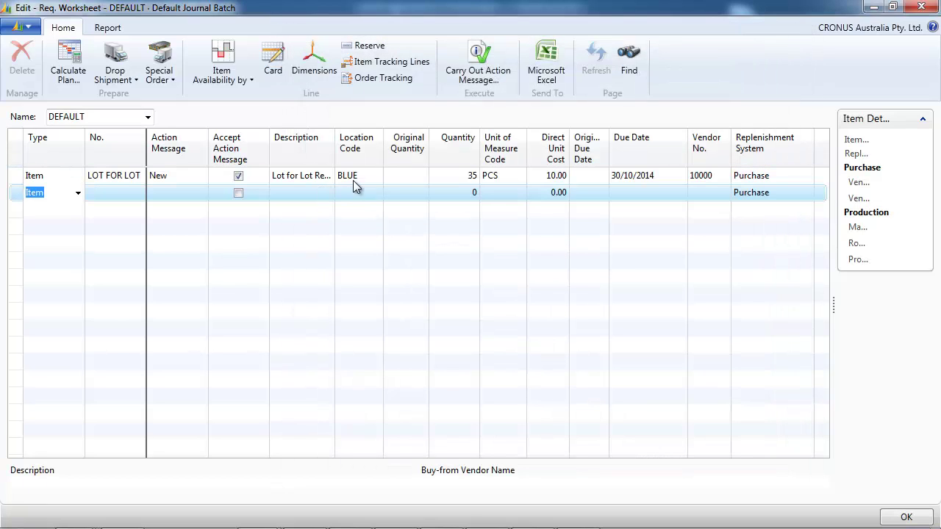
# - Turn off Include Inventory on the LOT FOR LOT stockkeeping unit card for BLUE and close the card
pyautogui.click(352, 176)
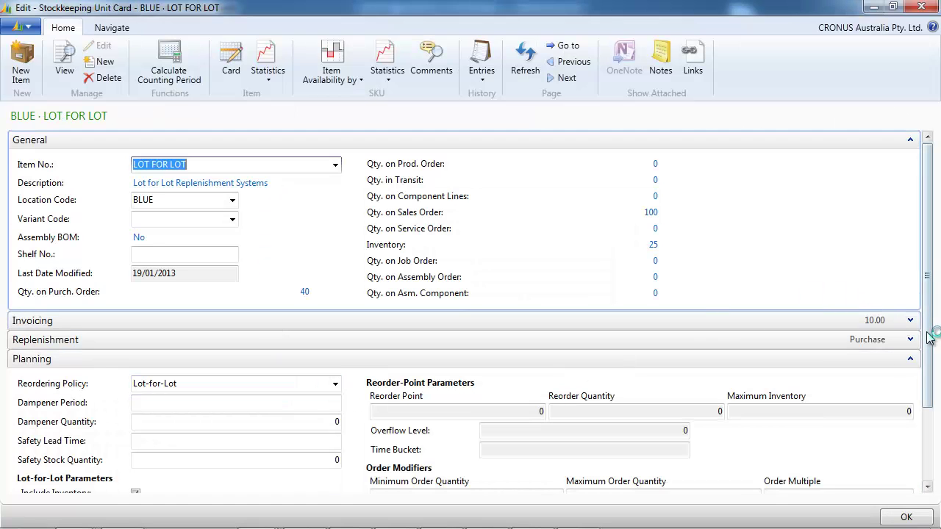
pyautogui.moveTo(928, 275); pyautogui.dragTo(928, 347)
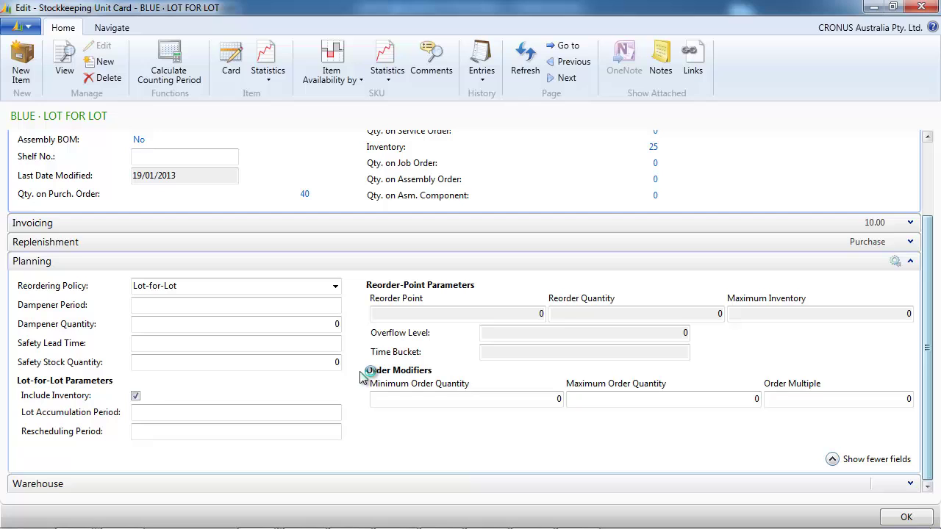
pyautogui.click(135, 395)
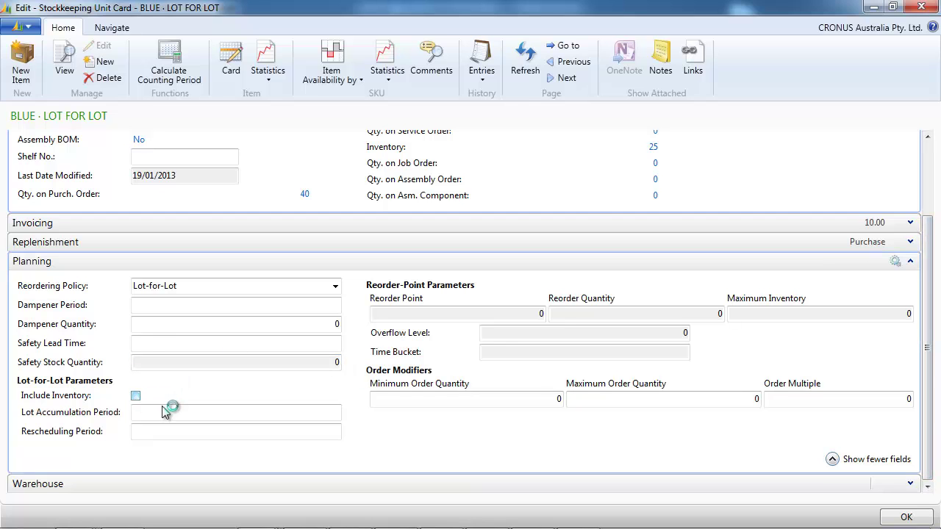
pyautogui.click(919, 7)
# - Delete the LOT FOR LOT requisition line and calculate the plan again for 22/10/2014 to 31/12/2014 with inventory excluded
pyautogui.rightClick(413, 181)
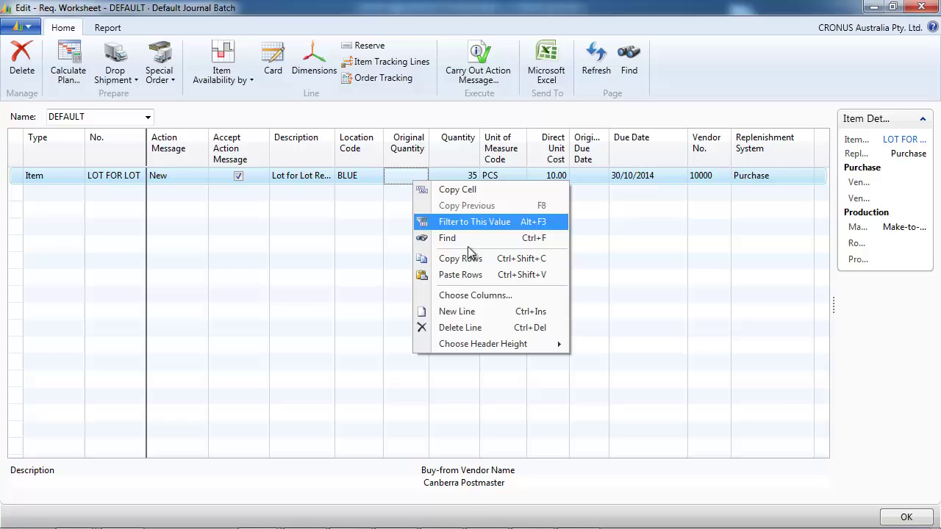
pyautogui.click(434, 328)
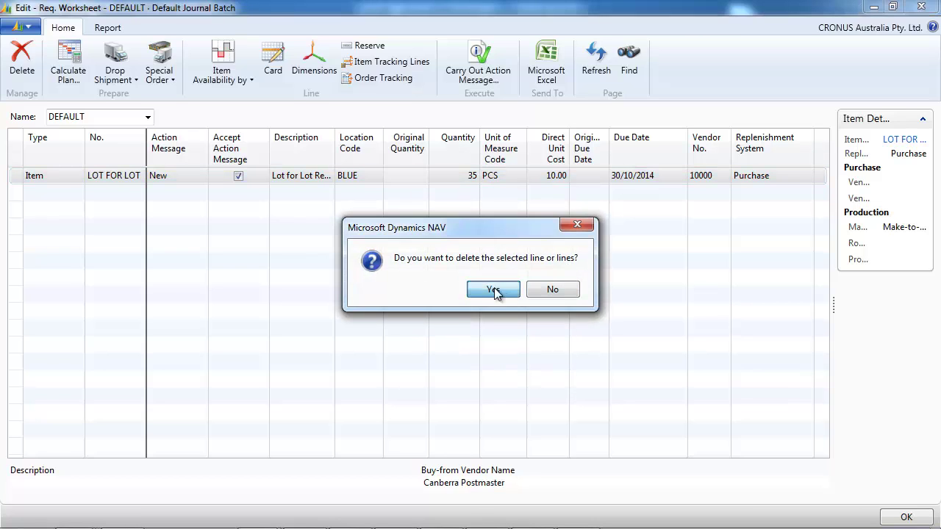
pyautogui.click(494, 290)
pyautogui.click(70, 66)
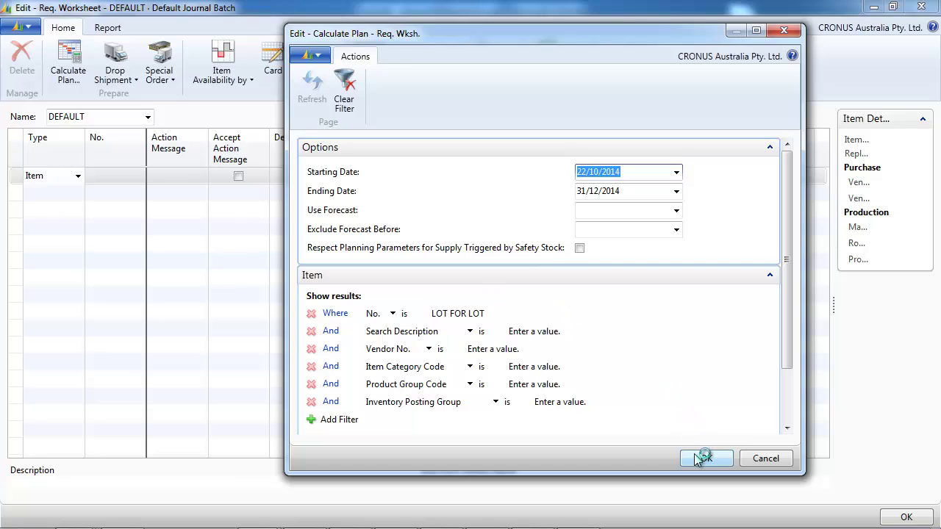
pyautogui.click(706, 456)
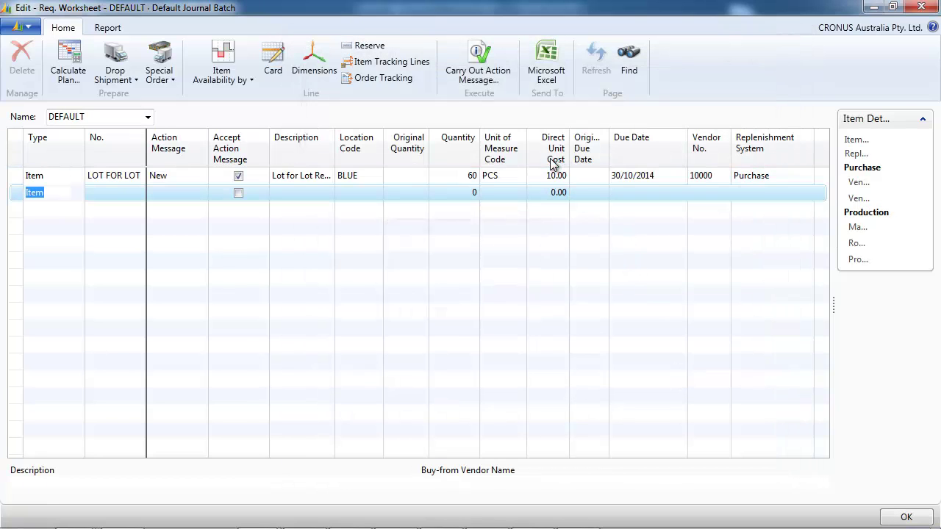
# - Check the Safety Stock Quantity in the planning settings of the LOT FOR LOT stockkeeping unit card for BLUE, and return to the worksheet
pyautogui.click(447, 176)
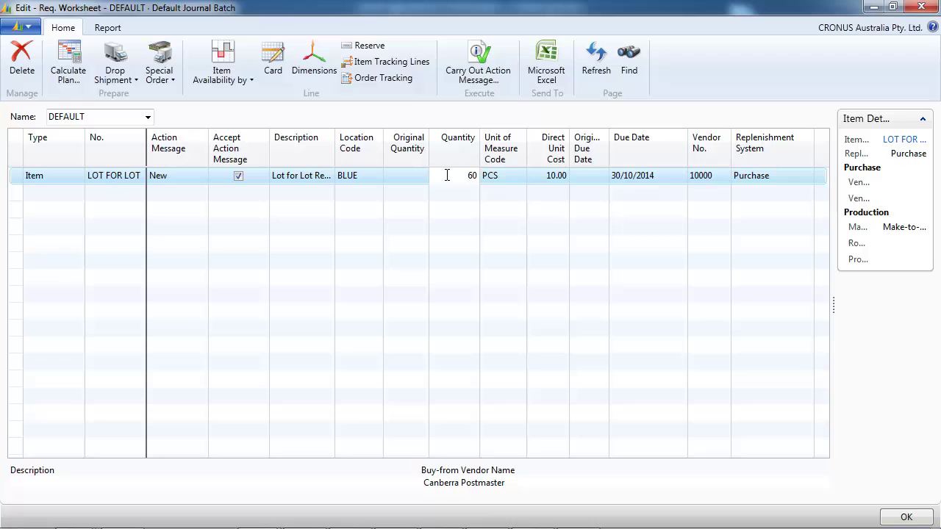
pyautogui.hotkey('shift', 'F7')
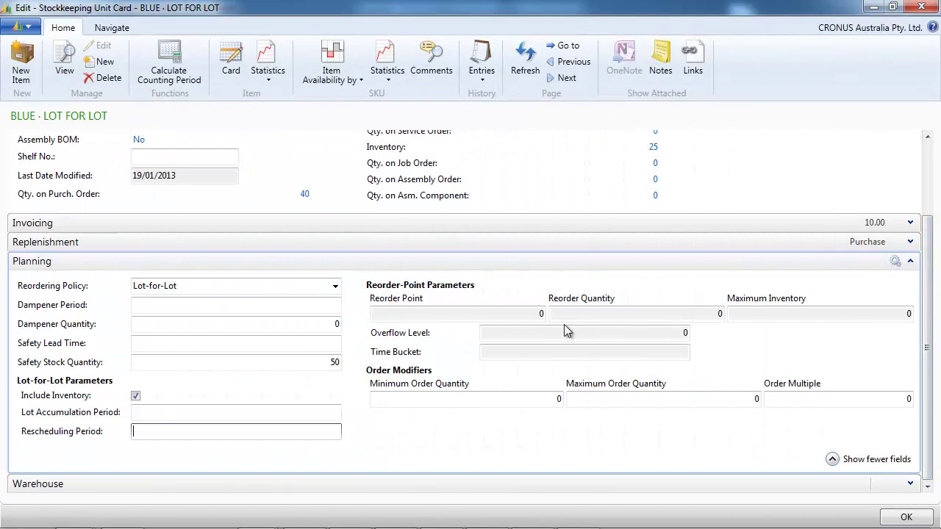
pyautogui.click(296, 362)
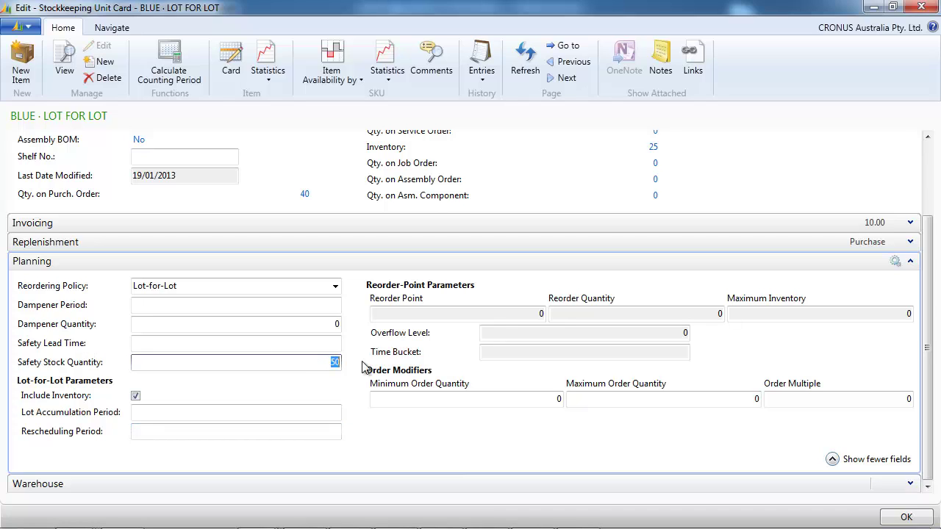
pyautogui.click(922, 6)
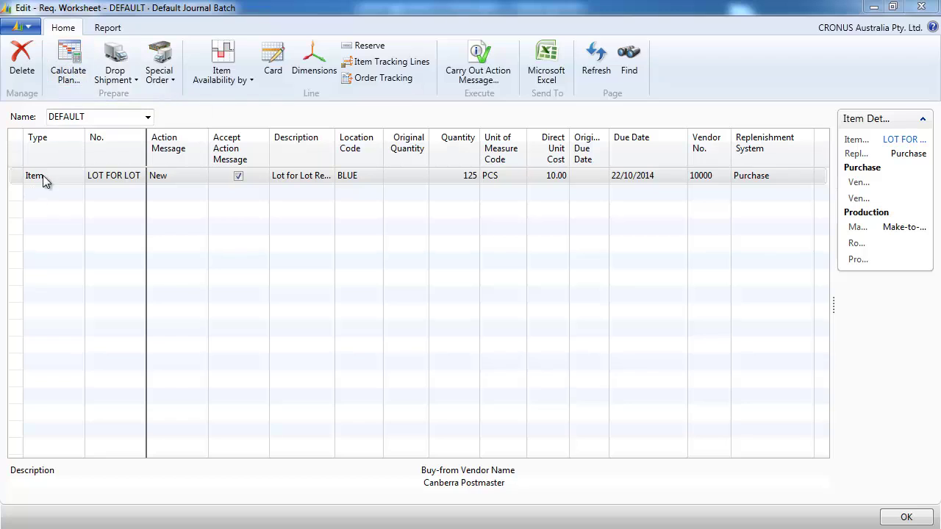
# - Delete the LOT FOR LOT requisition line and recalculate its plan for 22/10/2014 to 31/12/2014
pyautogui.click(22, 62)
pyautogui.click(434, 286)
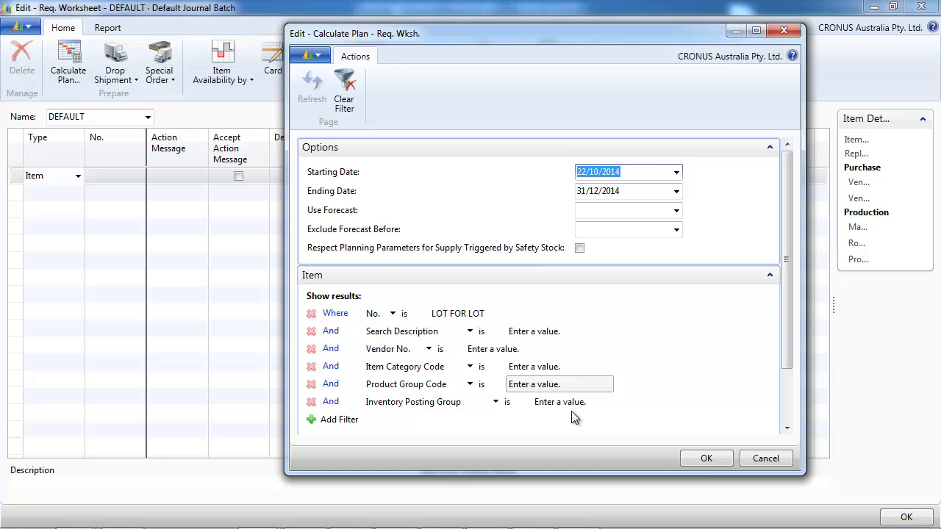
pyautogui.click(703, 458)
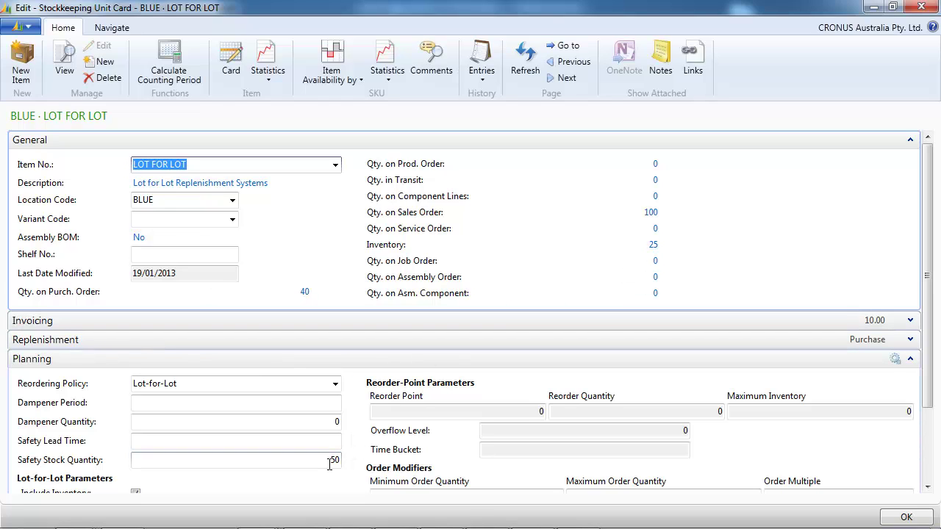
# - Set the Lot Accumulation Period to 10D on the LOT FOR LOT stockkeeping unit card for BLUE and close the card
pyautogui.scroll(-3, 924, 478)
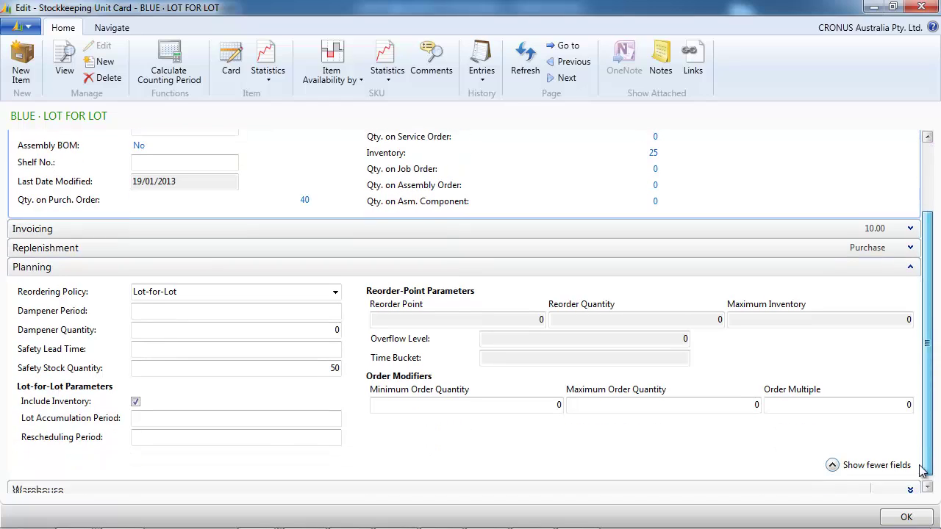
pyautogui.click(155, 414)
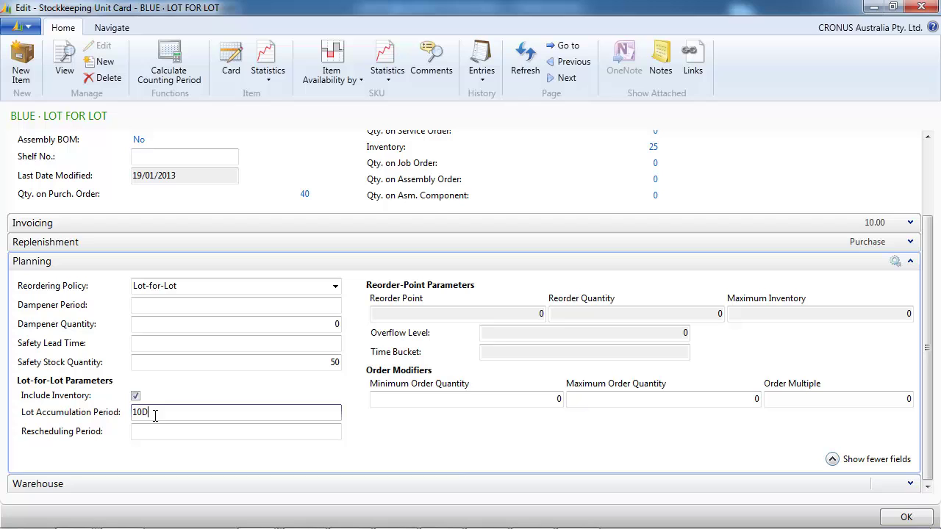
pyautogui.write('10D')
pyautogui.press('Tab')
pyautogui.press('Escape')
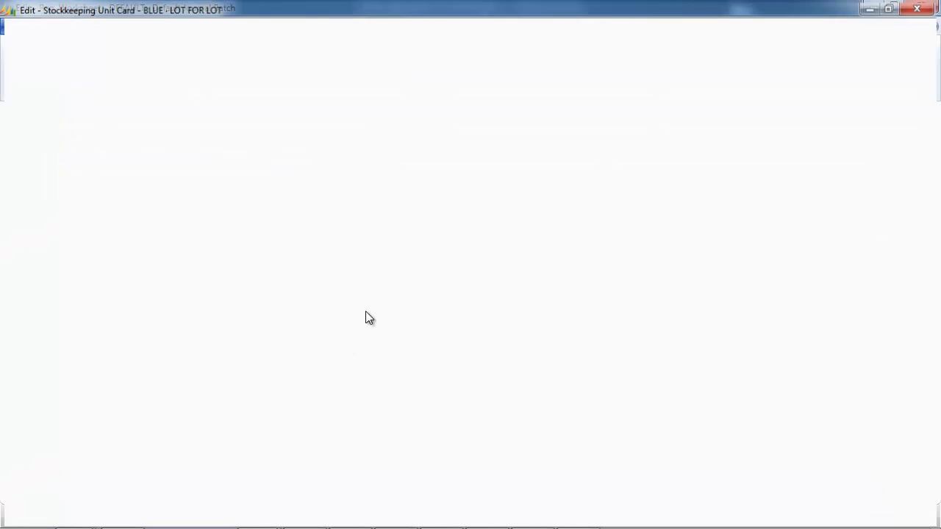
# - Delete both LOT FOR LOT requisition lines from the worksheet and calculate the plan again
pyautogui.keyDown('shift'); pyautogui.click(27, 194); pyautogui.keyUp('shift')
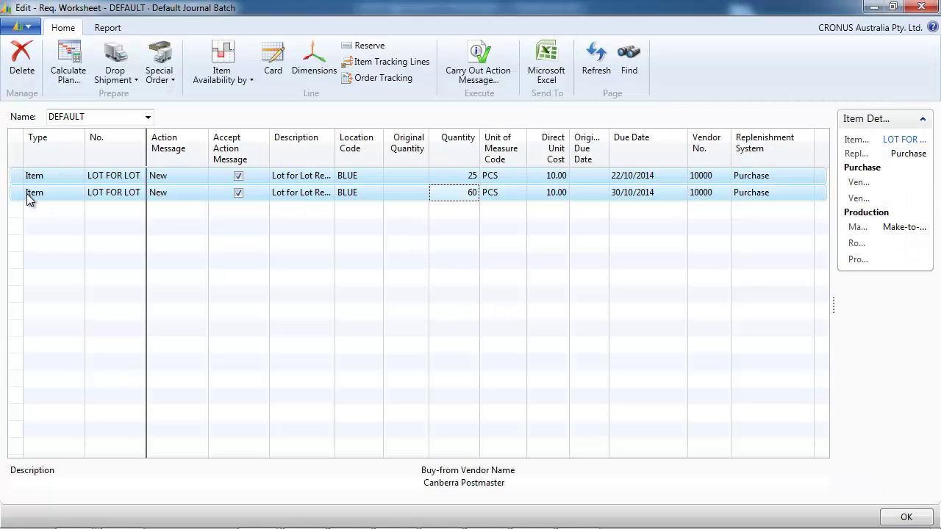
pyautogui.click(25, 73)
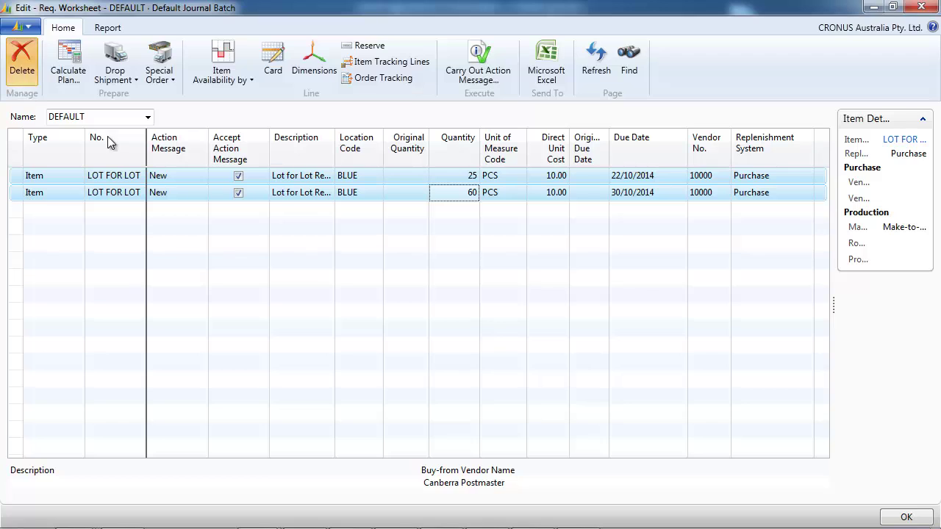
pyautogui.click(447, 289)
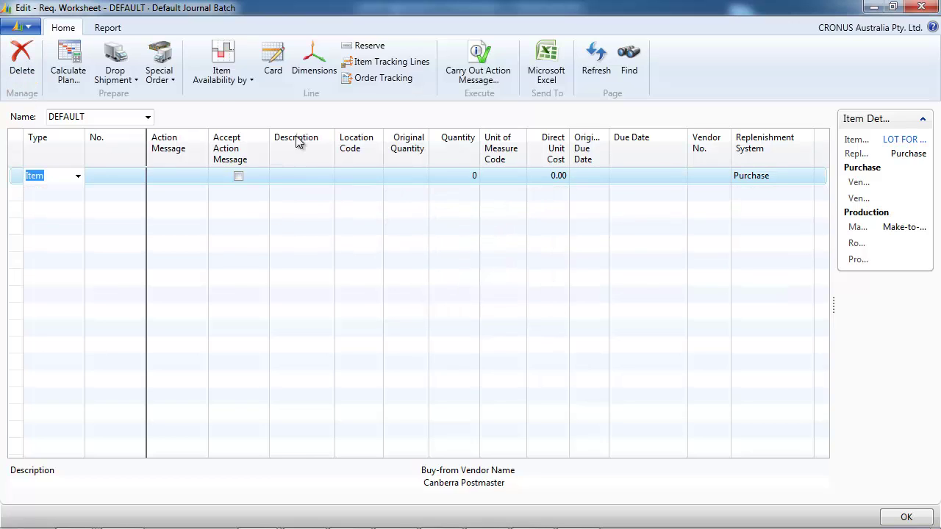
pyautogui.click(62, 74)
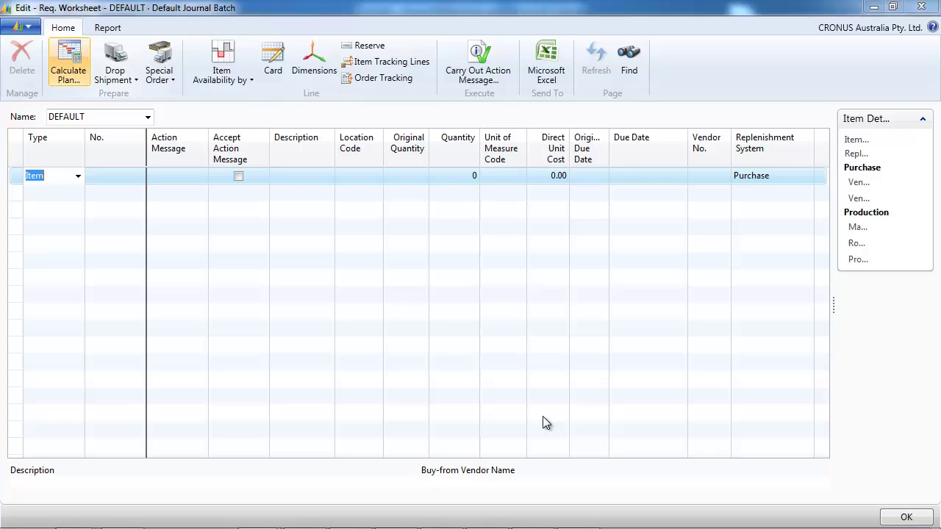
pyautogui.click(689, 457)
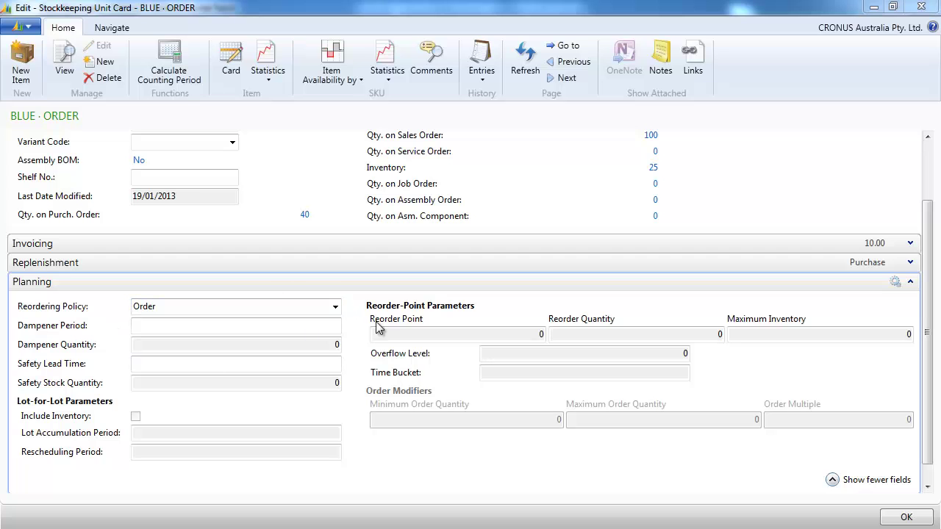
# - Consult the Reordering Policy help on the Order option's automatic reservation from the BLUE ORDER stockkeeping unit card, and return to the worksheet
pyautogui.click(173, 308)
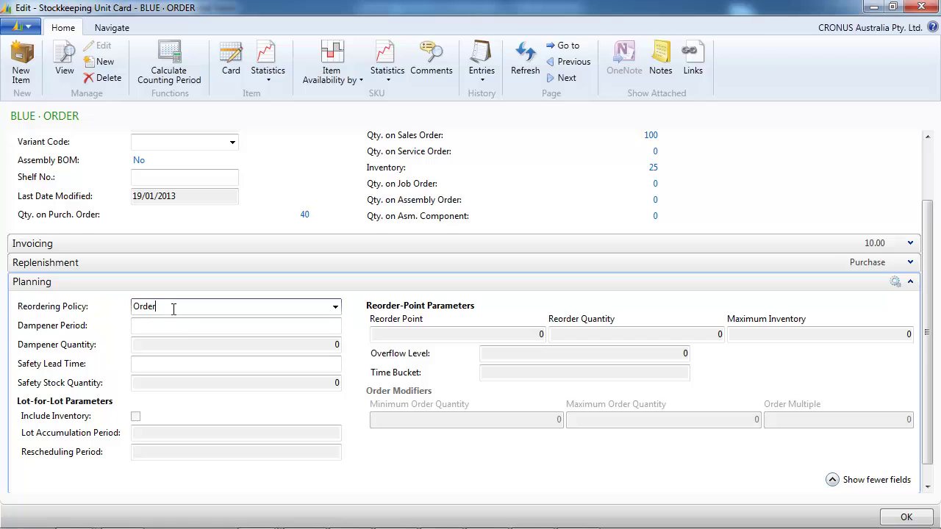
pyautogui.press('F1')
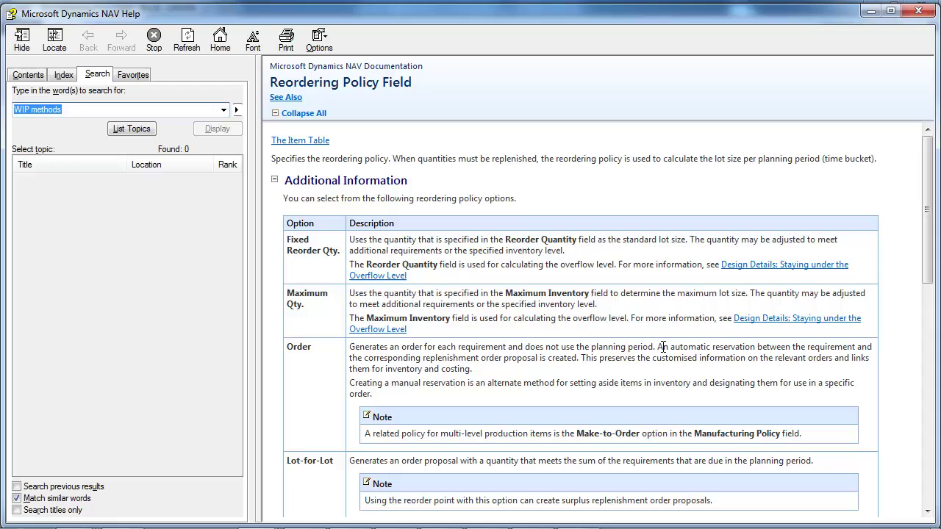
pyautogui.moveTo(661, 350); pyautogui.dragTo(754, 339)
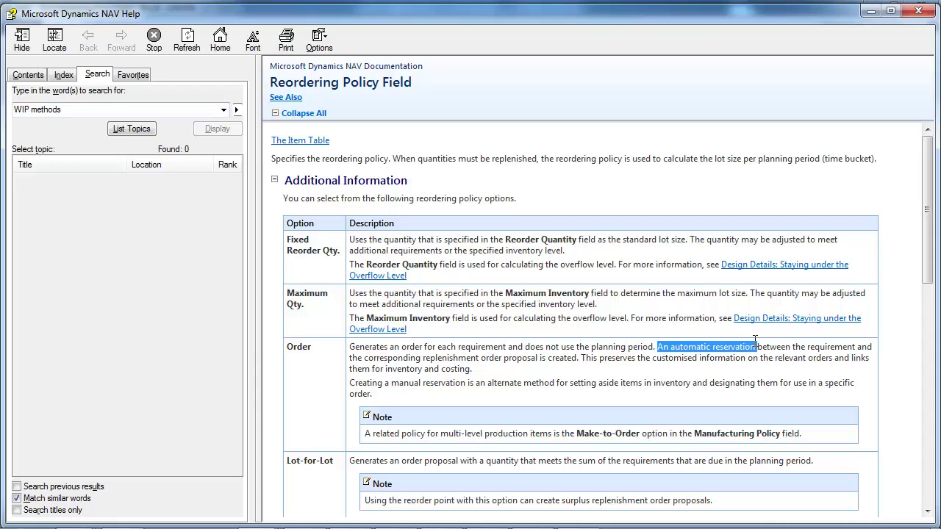
pyautogui.click(917, 11)
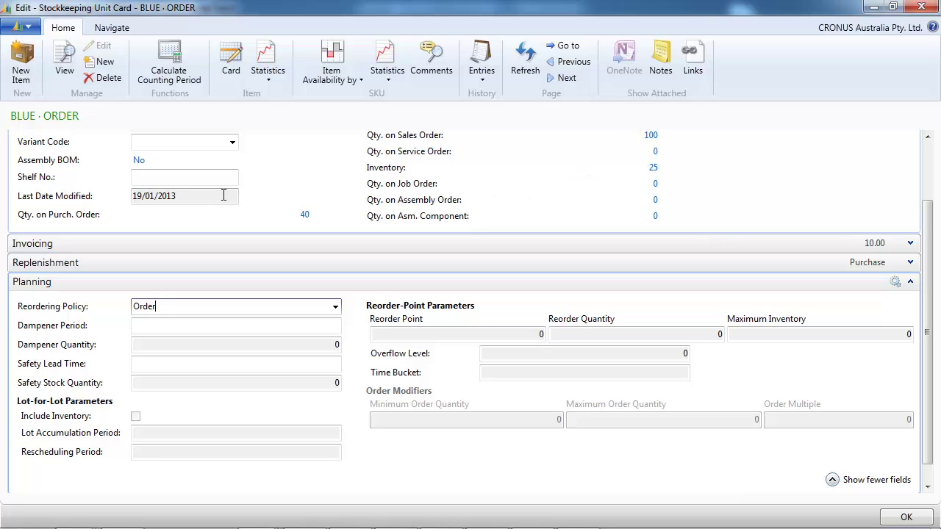
pyautogui.click(923, 6)
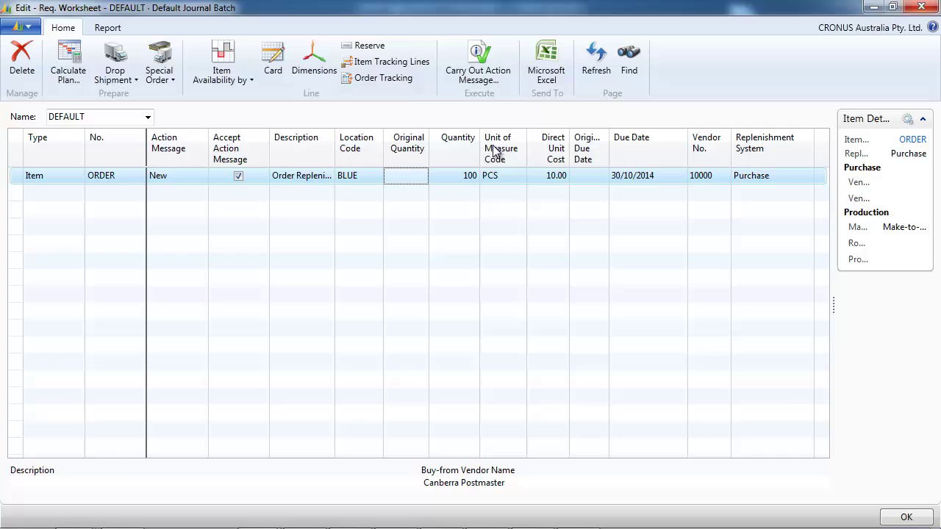
# - Delete the ORDER line from the requisition worksheet and recalculate the plan for item ORDER from 22/10/2014 to 31/12/2014
pyautogui.click(186, 180)
pyautogui.rightClick(186, 179)
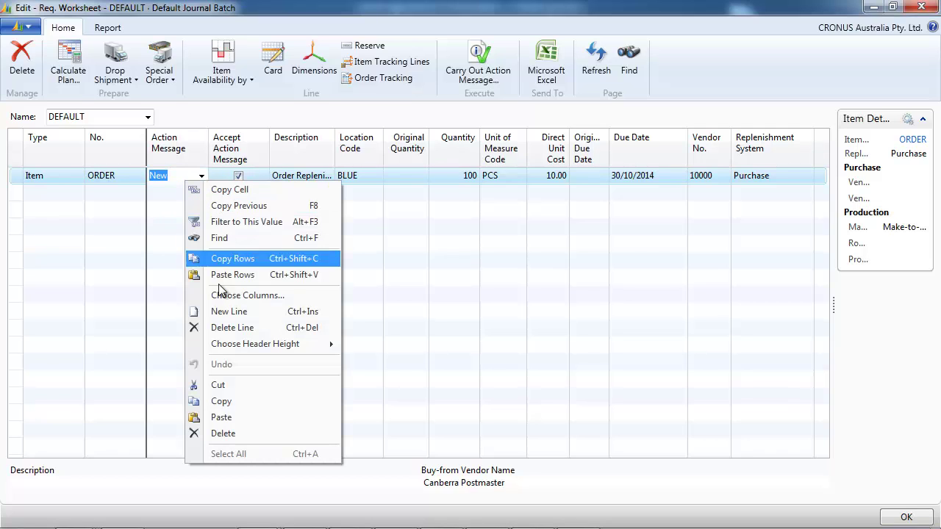
pyautogui.click(224, 333)
pyautogui.click(494, 288)
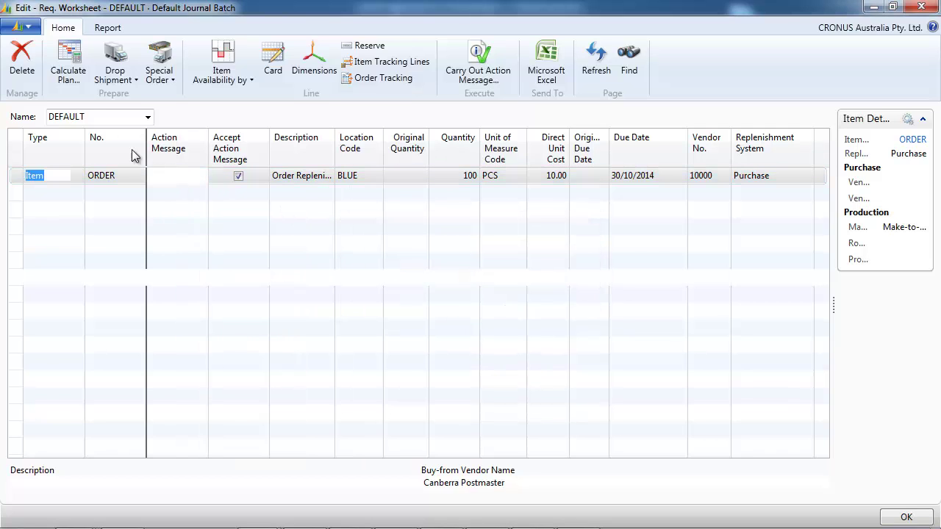
pyautogui.click(70, 81)
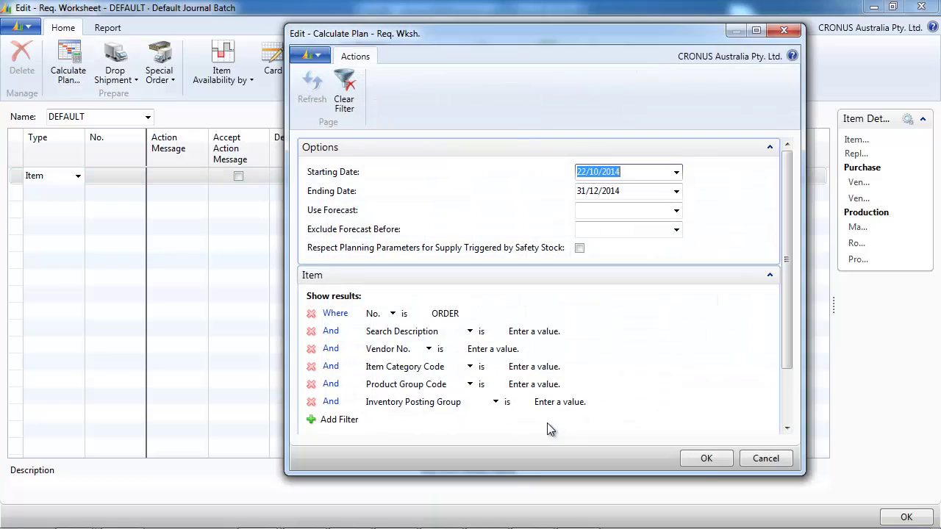
pyautogui.click(707, 458)
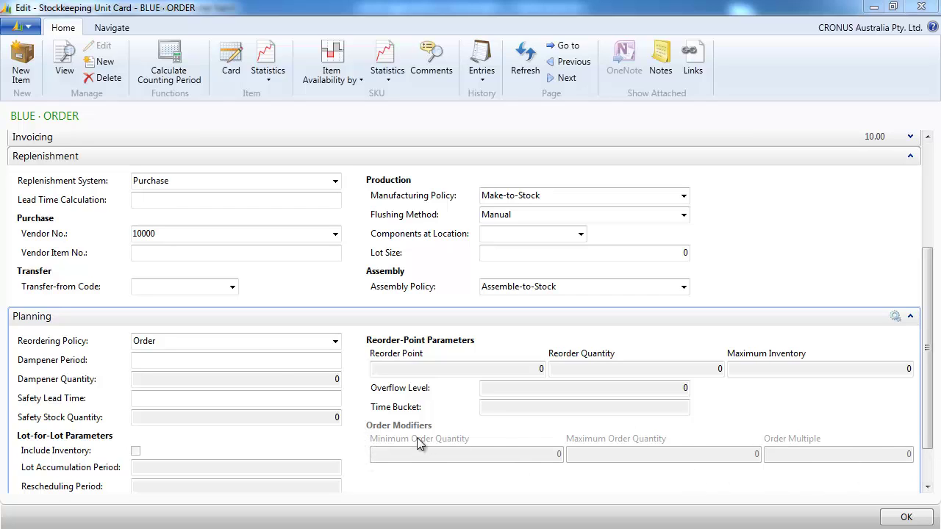
# - Open the Lead Time Calculation for editing on the ORDER stockkeeping unit card for BLUE
pyautogui.click(177, 199)
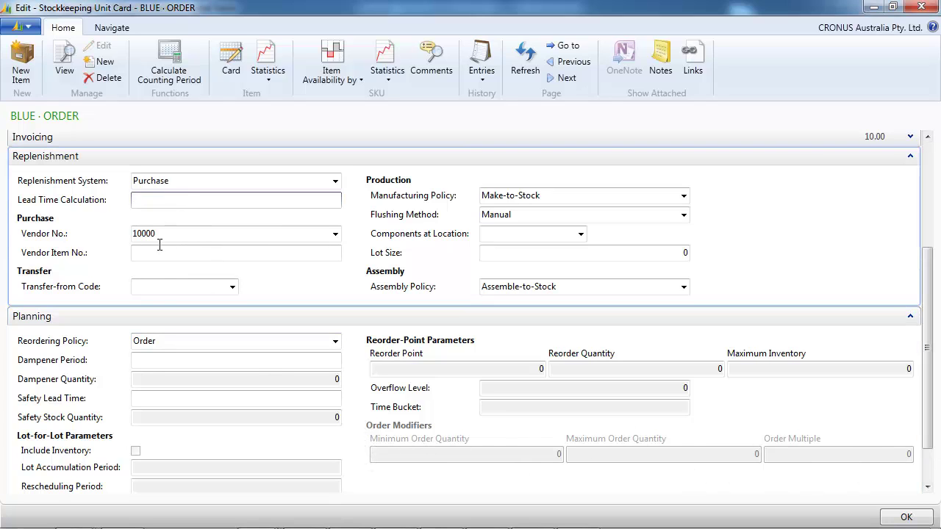